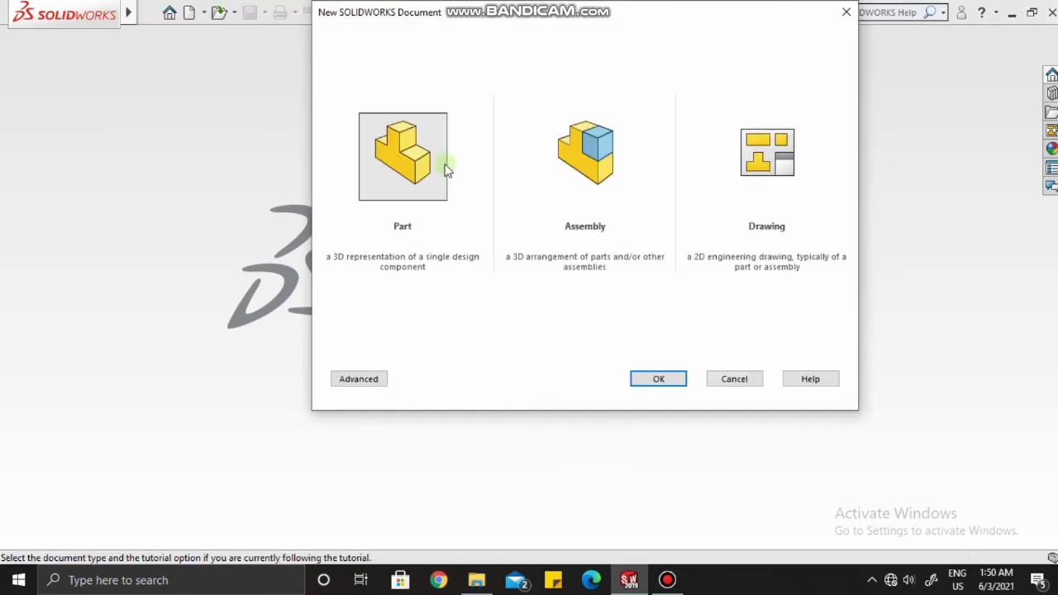
# Step: Create a new part document and check that its unit system is MMGS (millimeter, gram, second)
pyautogui.click(674, 380)
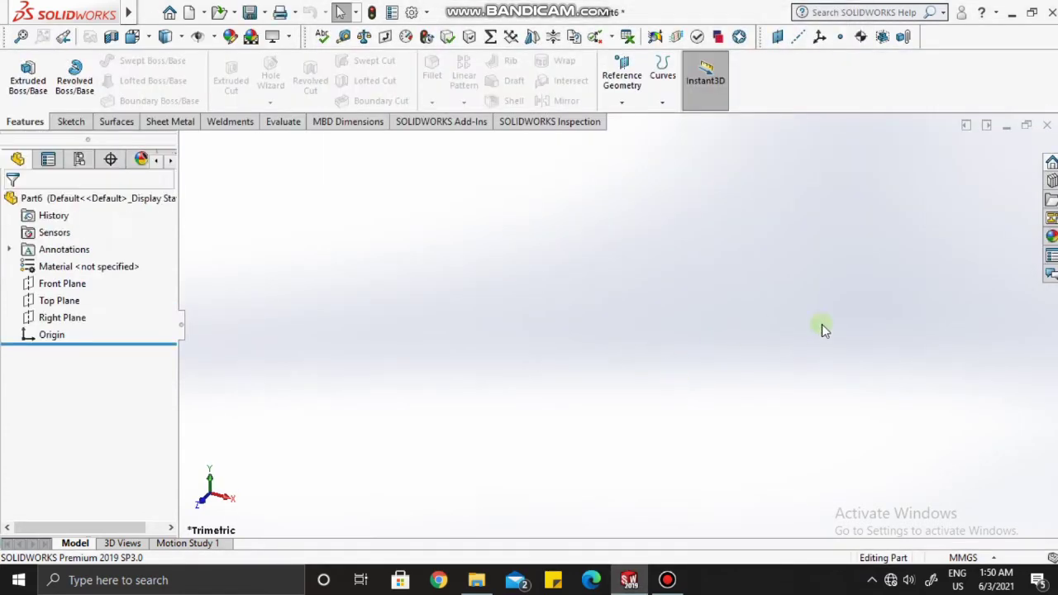
pyautogui.click(959, 560)
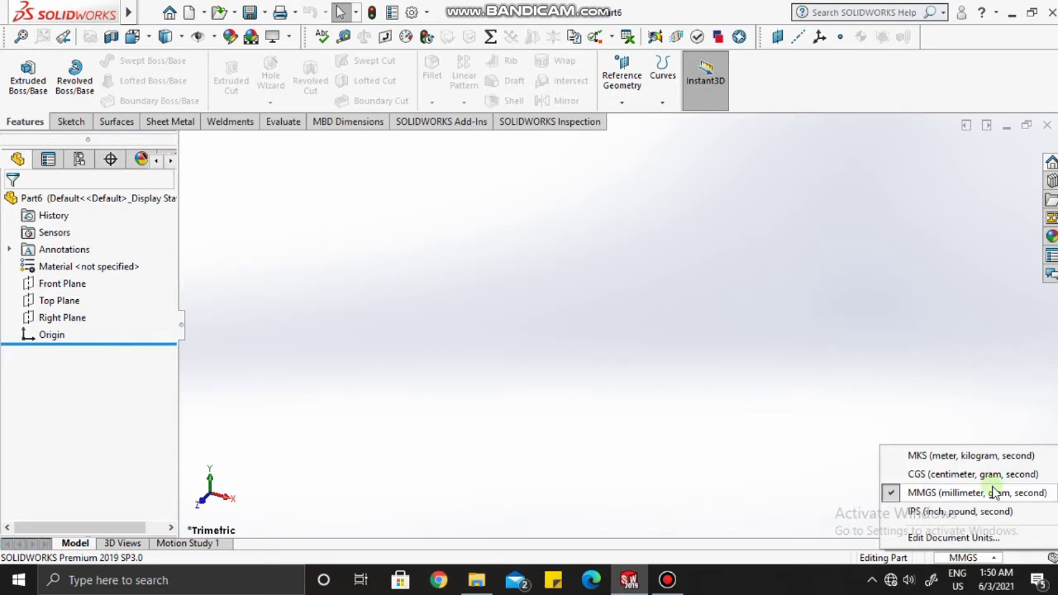
pyautogui.click(461, 445)
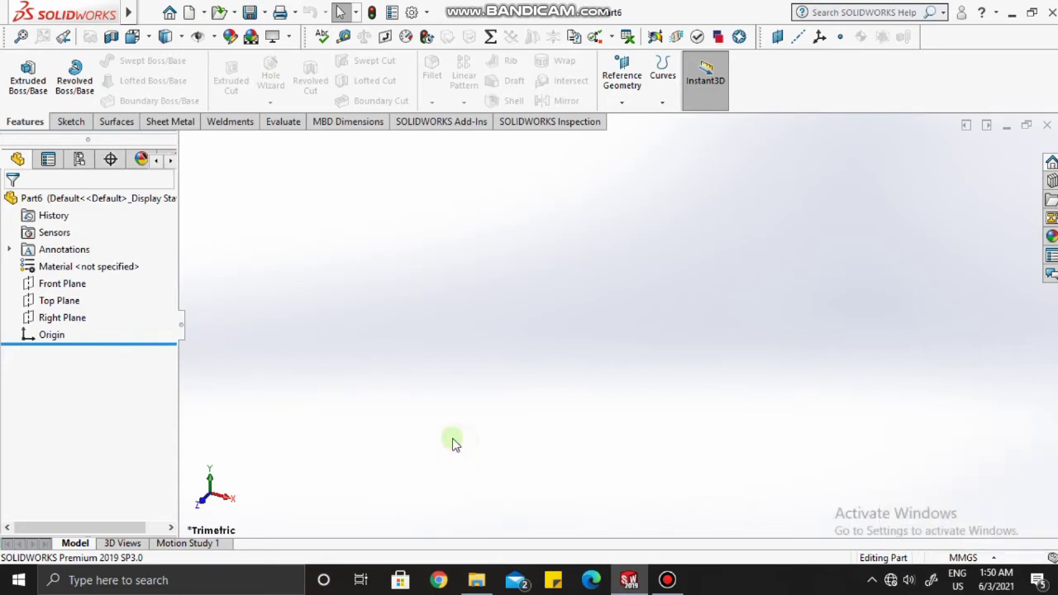
# Step: Start a sketch on the Right Plane and draw a circle of about 50 mm radius centred on the origin
pyautogui.click(47, 320)
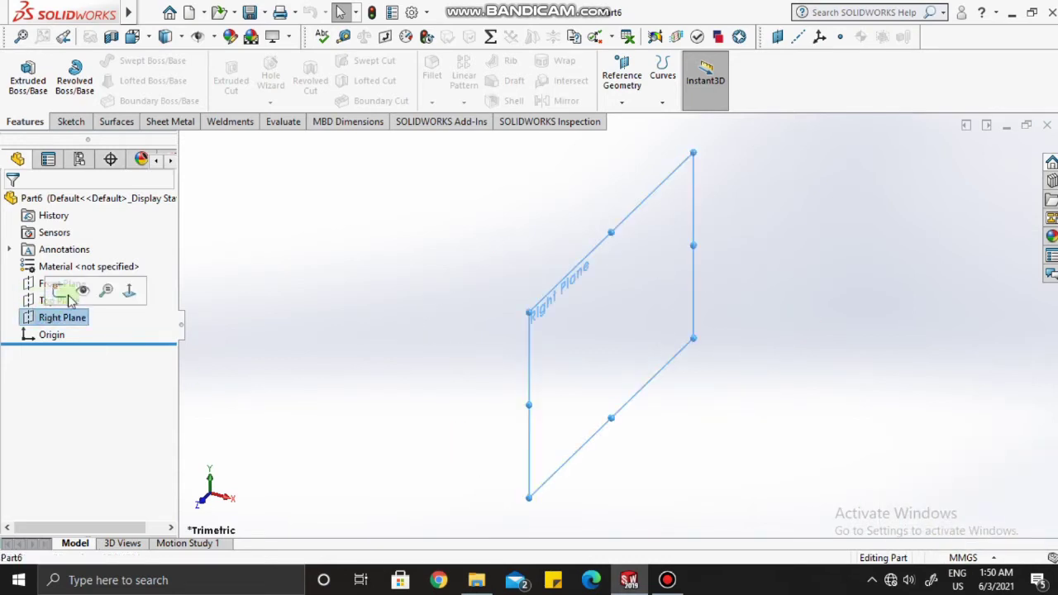
pyautogui.click(64, 286)
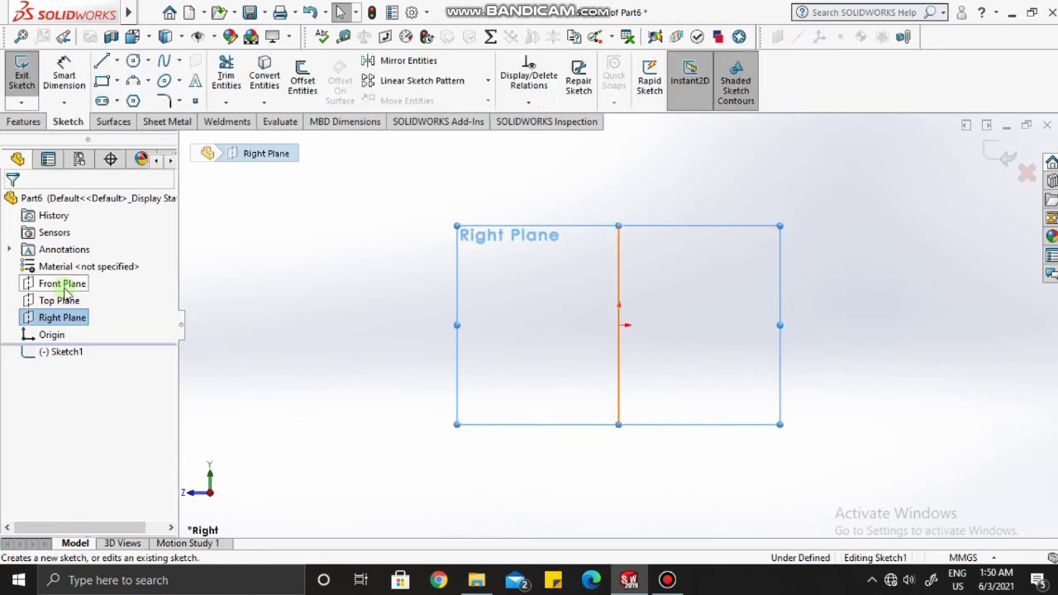
pyautogui.click(620, 325)
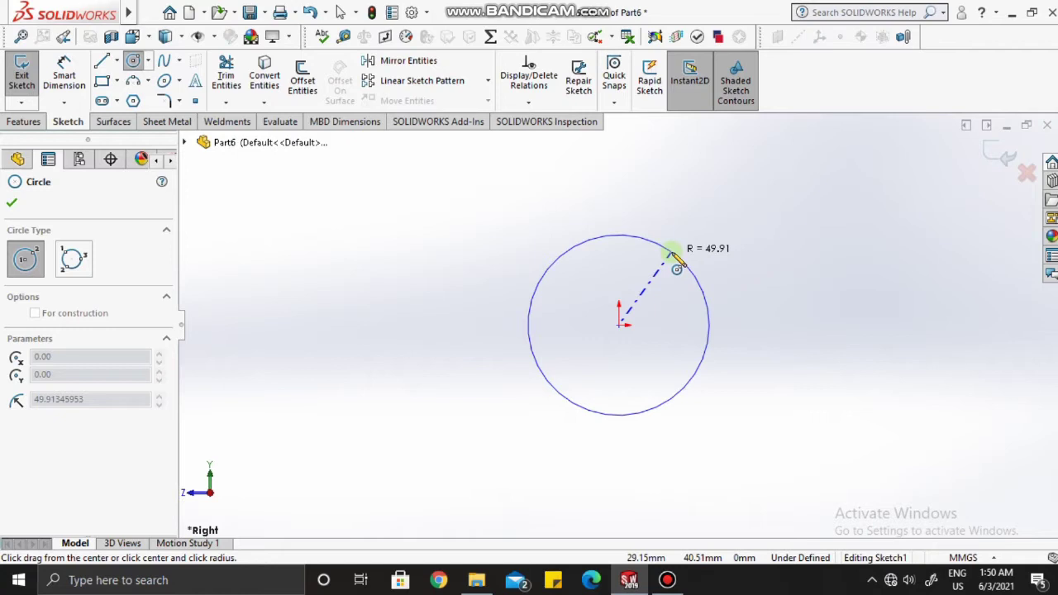
pyautogui.click(676, 259)
pyautogui.press('Escape')
# Step: Dimension the circle's diameter and set it to 45 mm
pyautogui.click(63, 74)
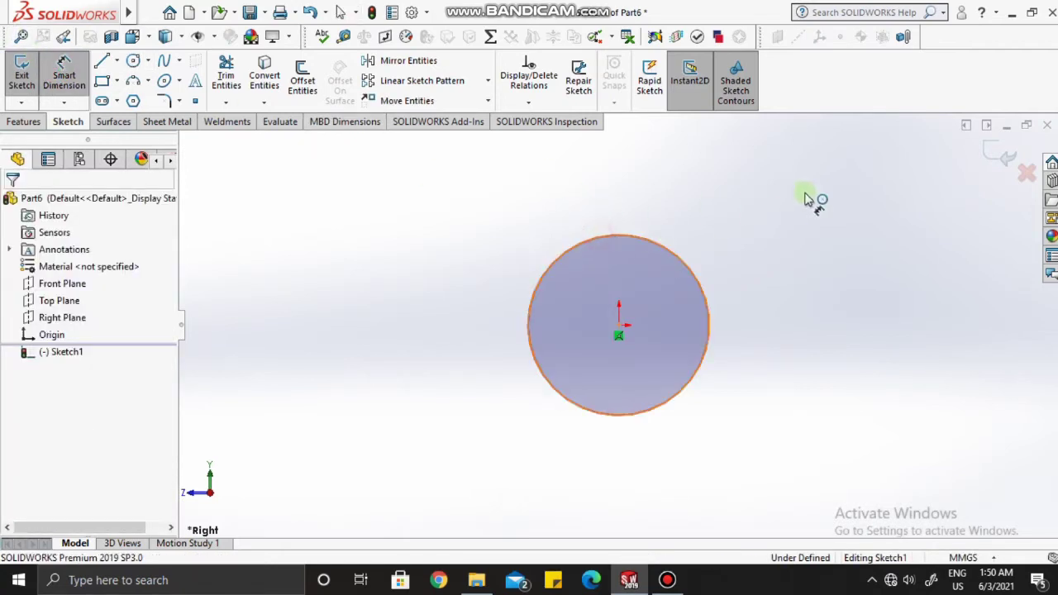
pyautogui.click(770, 212)
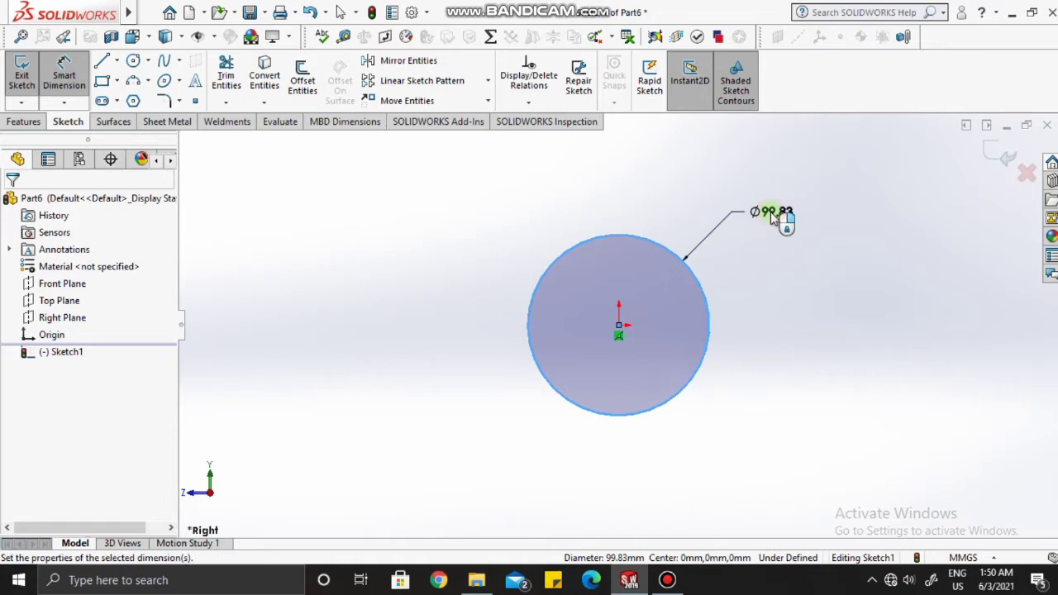
pyautogui.write('4')
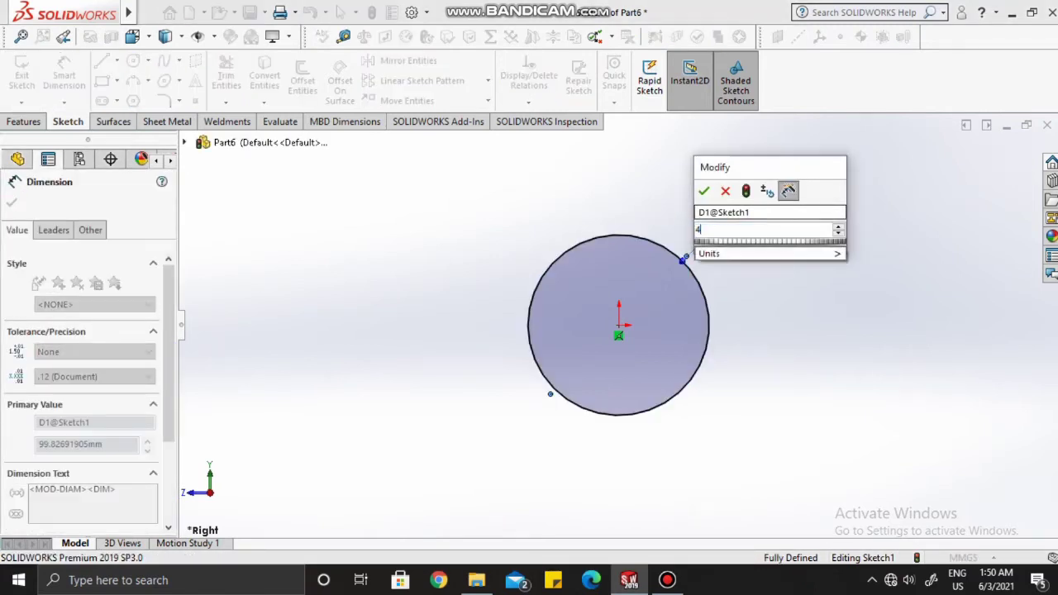
pyautogui.write('5')
pyautogui.press('Return')
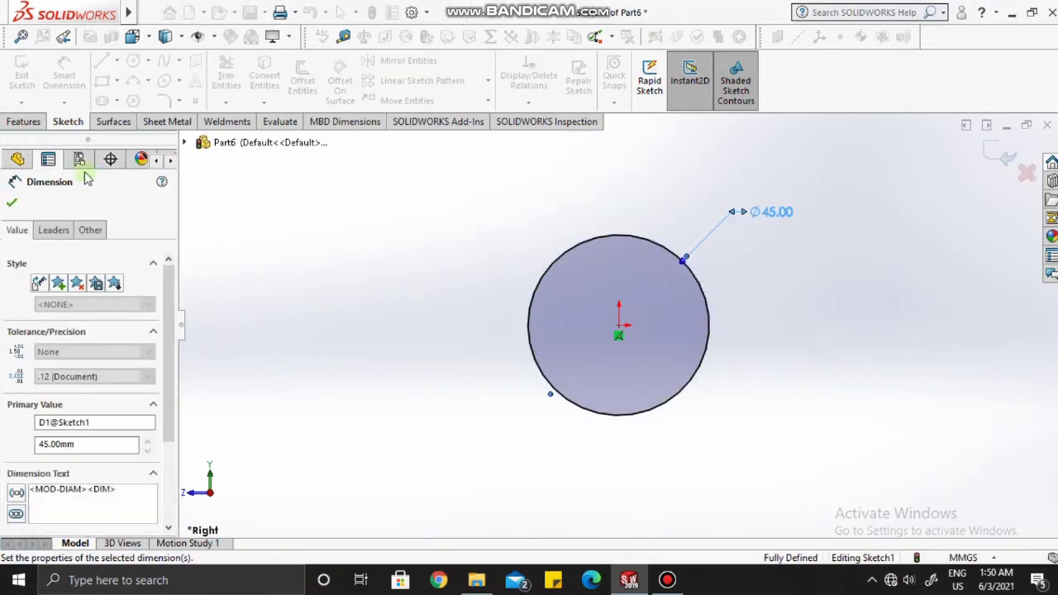
pyautogui.click(14, 202)
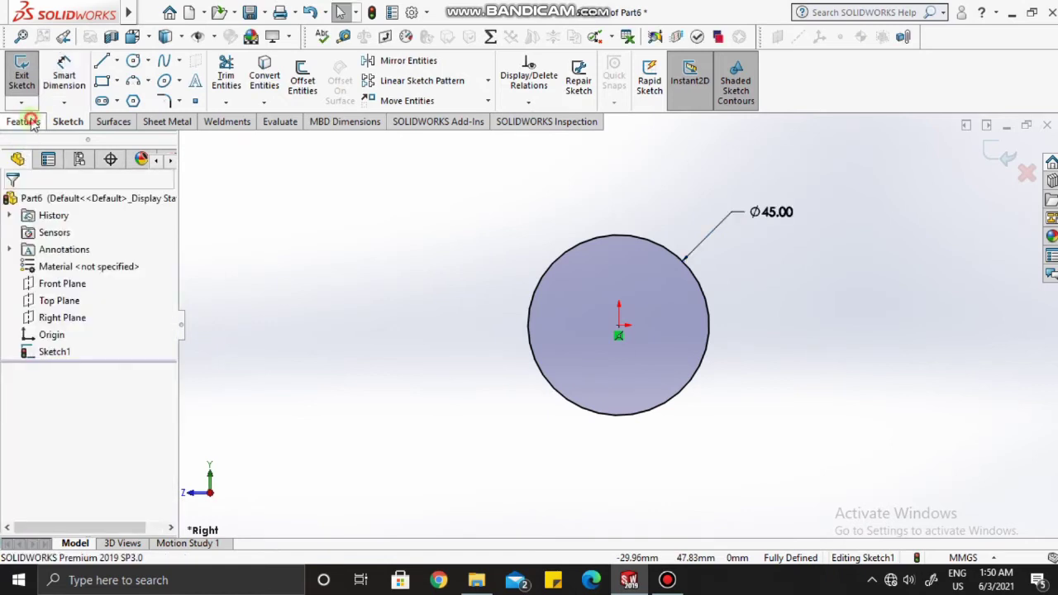
# Step: Start a boss extrusion of the 45 mm circle and set its depth to 30 mm
pyautogui.click(23, 122)
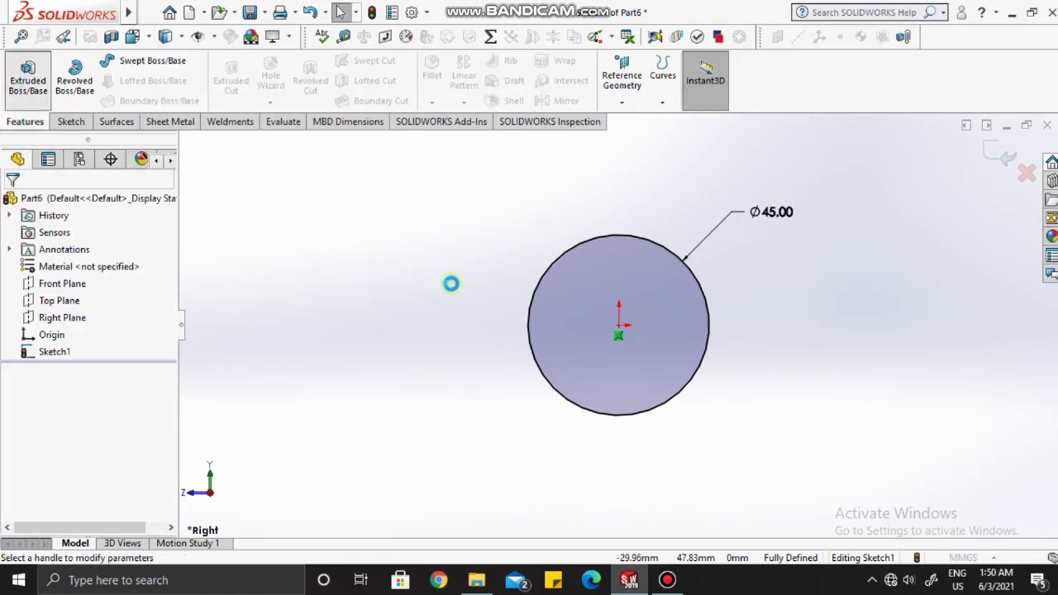
pyautogui.click(119, 352)
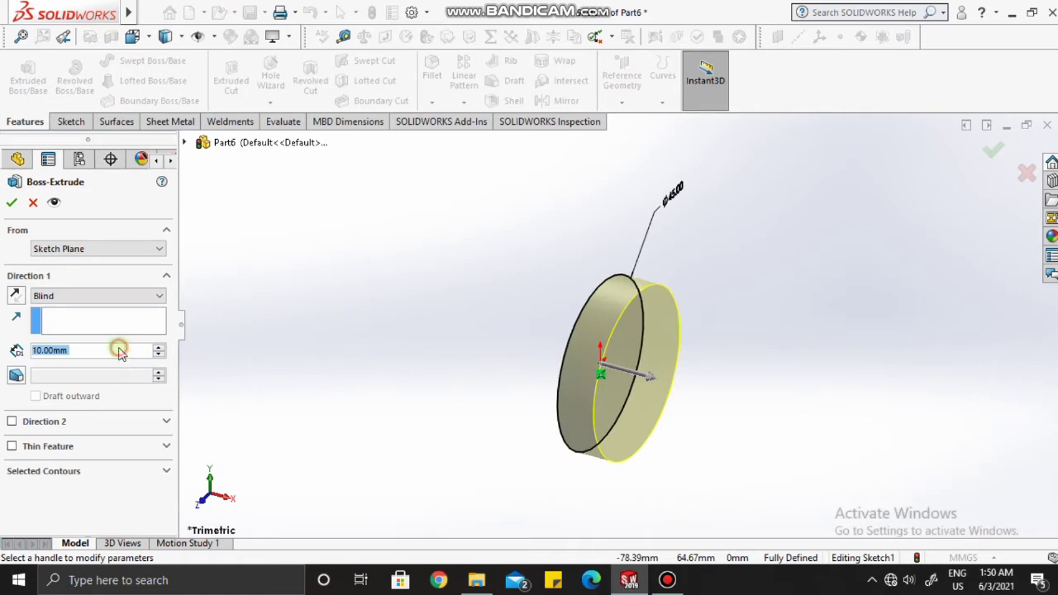
pyautogui.press('BackSpace')
pyautogui.press('BackSpace')
pyautogui.press('BackSpace')
pyautogui.press('BackSpace')
pyautogui.press('BackSpace')
pyautogui.press('BackSpace')
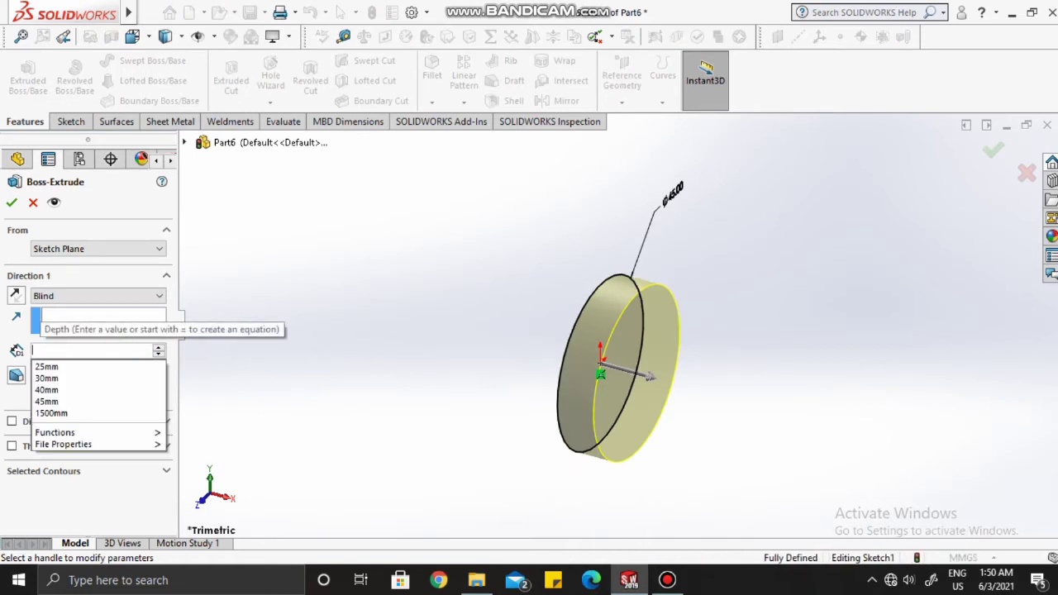
pyautogui.write('30')
pyautogui.press('Return')
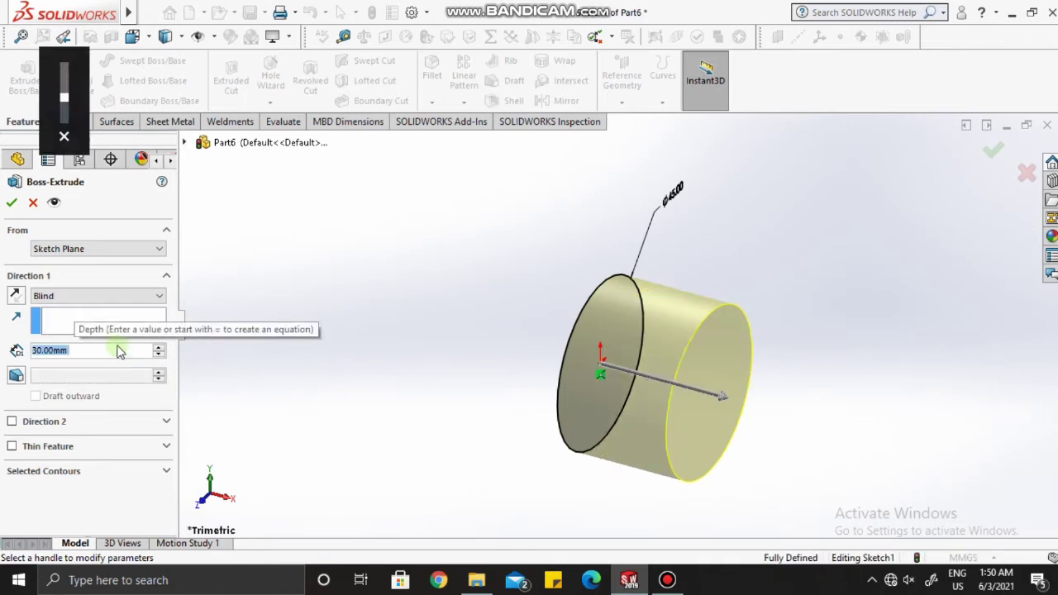
# Step: Set the extrusion's end condition to Mid Plane and finish the cylinder
pyautogui.click(48, 307)
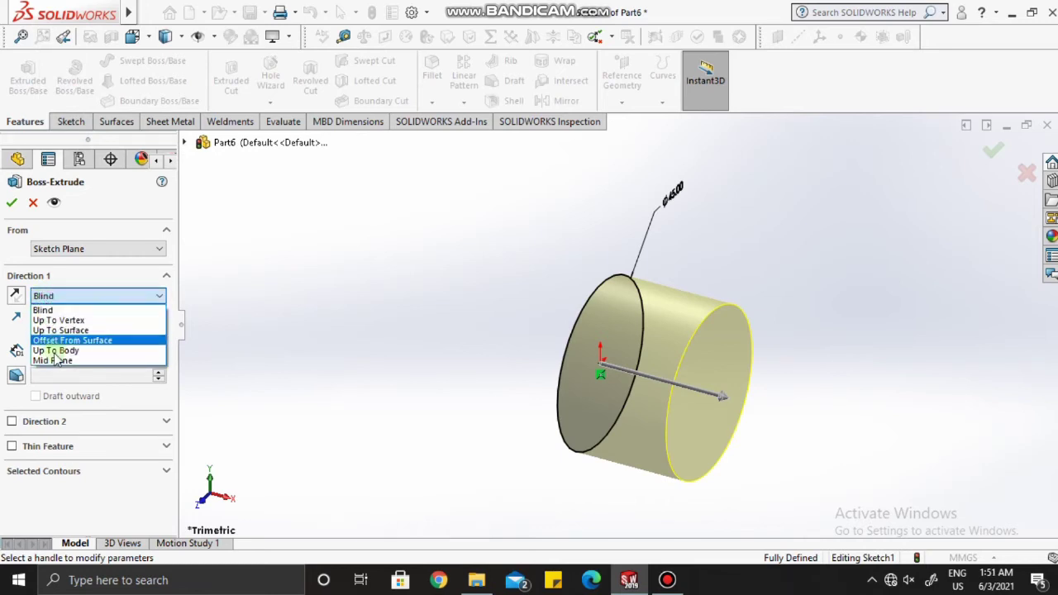
pyautogui.click(54, 361)
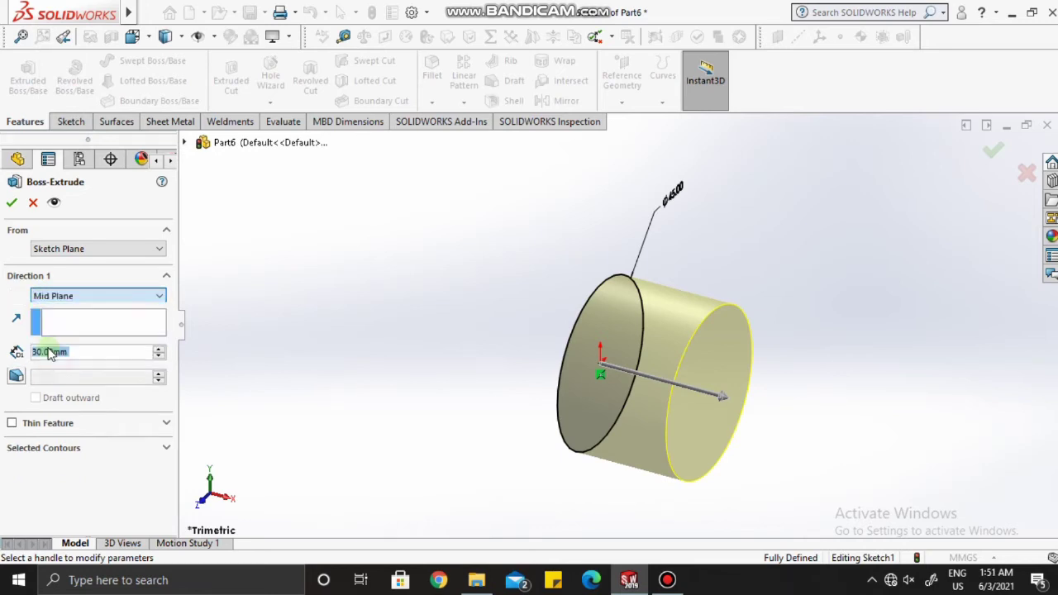
pyautogui.click(57, 299)
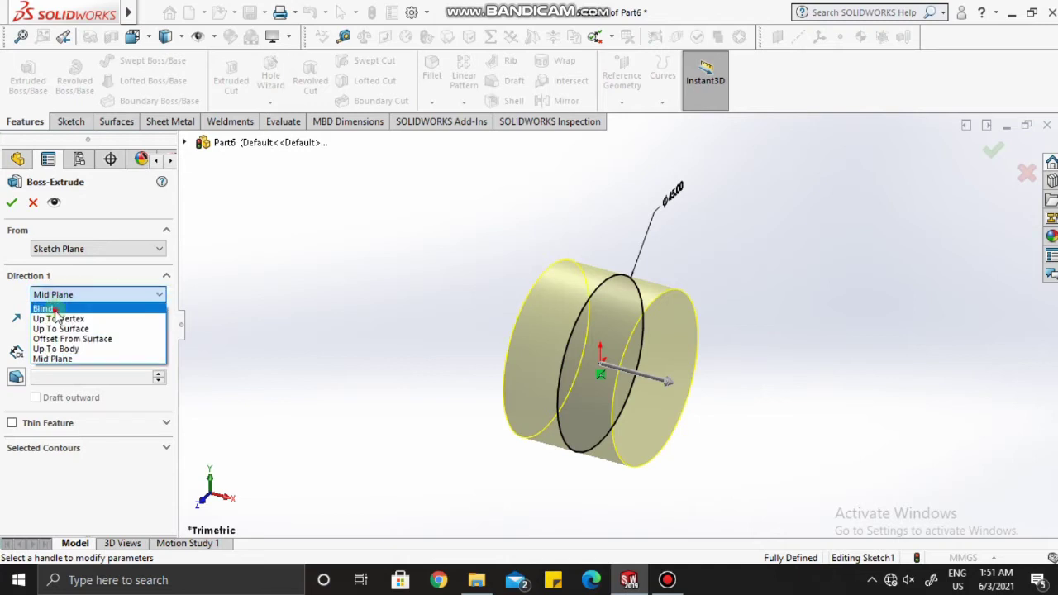
pyautogui.click(43, 308)
pyautogui.click(66, 297)
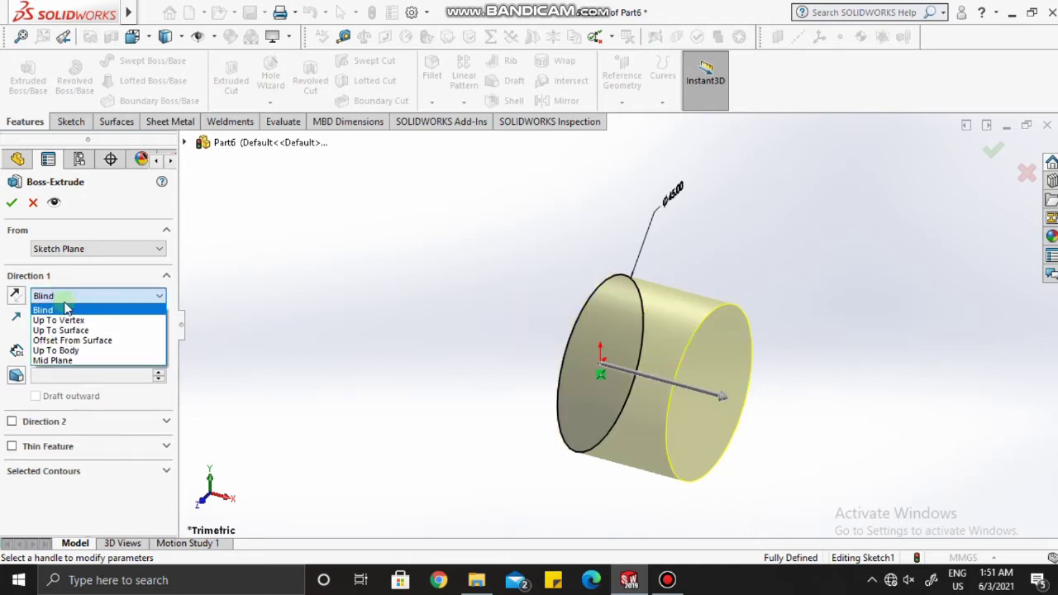
pyautogui.click(66, 361)
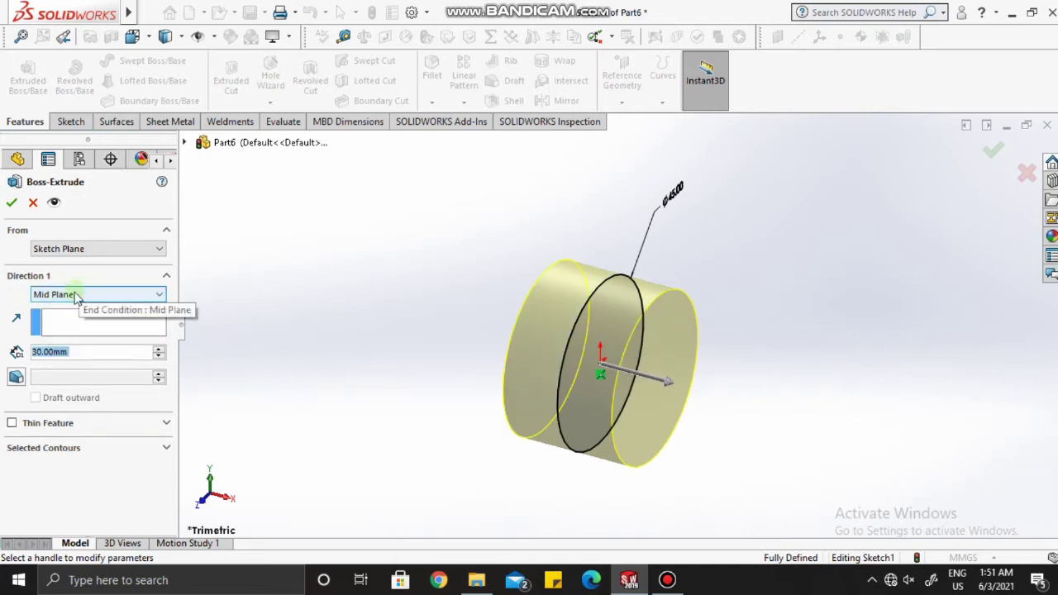
pyautogui.click(12, 202)
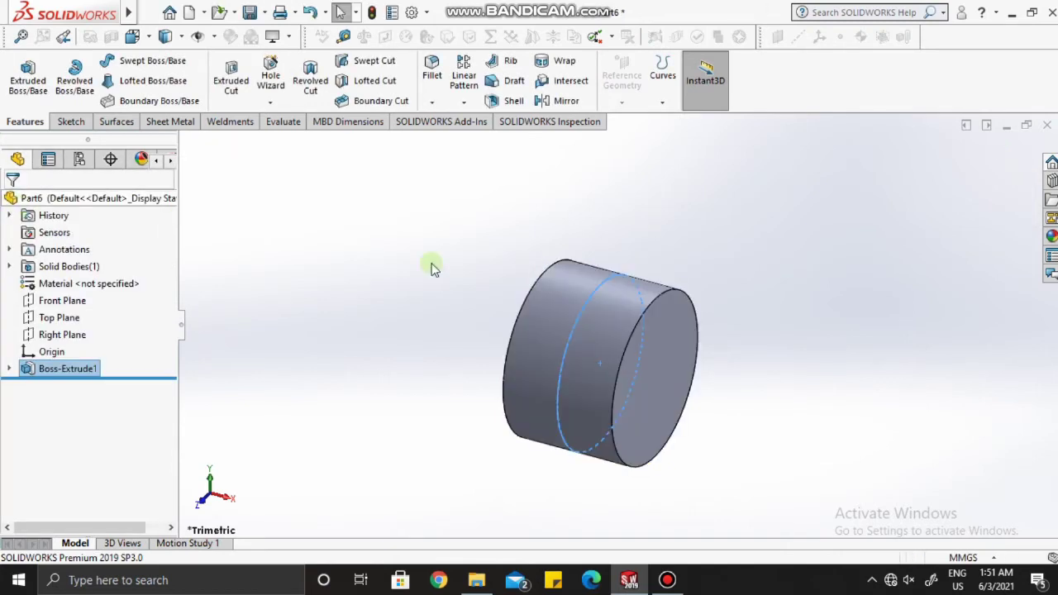
# Step: Start a sketch on the cylinder's flat end face and draw a concentric circle about 61 mm in diameter, larger than the face
pyautogui.moveTo(672, 370); pyautogui.dragTo(630, 364, button='middle')
pyautogui.click(629, 364)
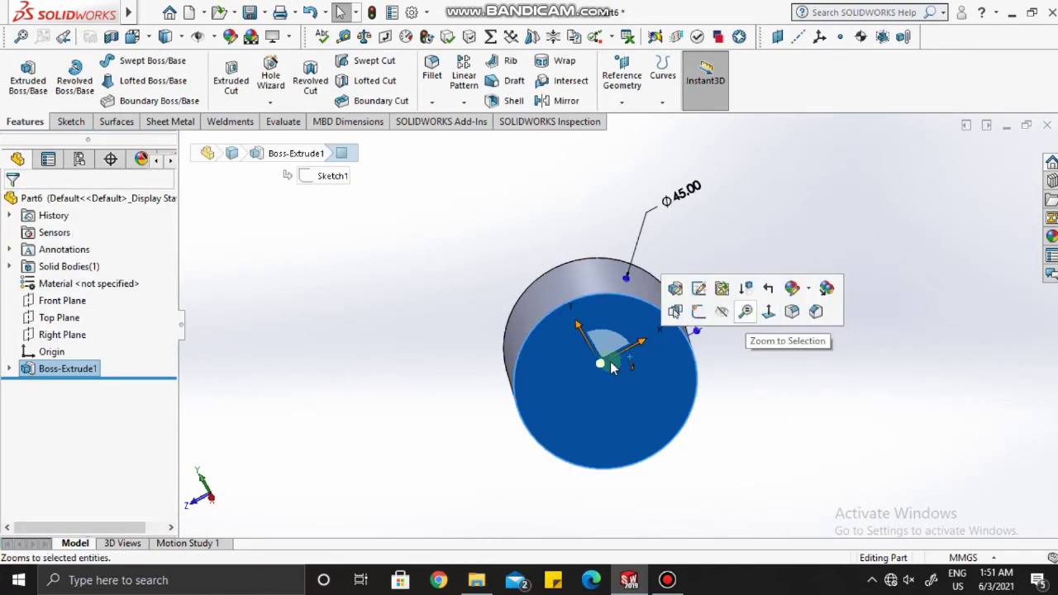
pyautogui.click(768, 312)
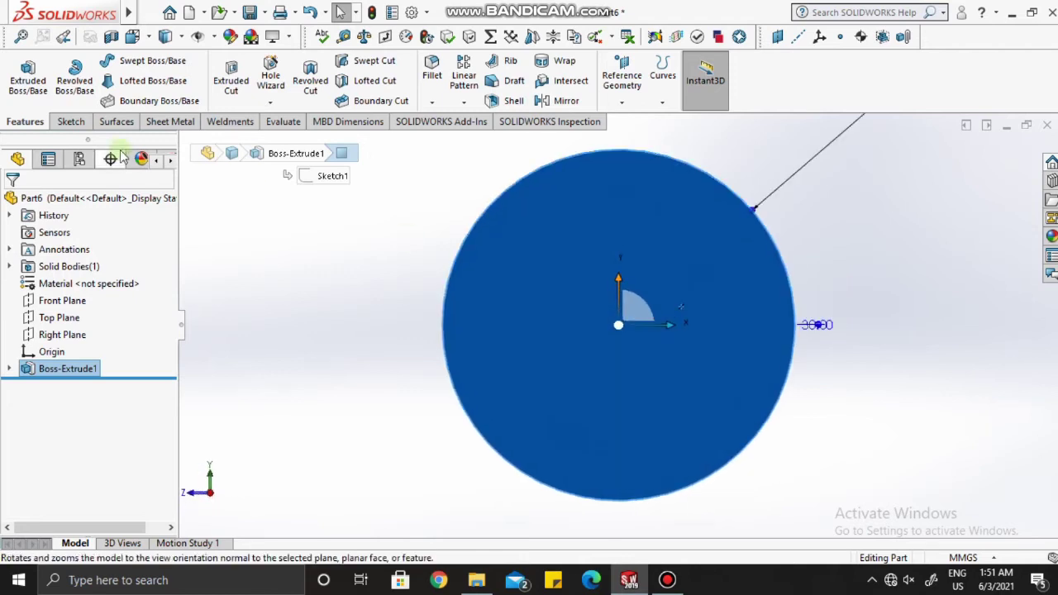
pyautogui.click(71, 121)
pyautogui.click(18, 76)
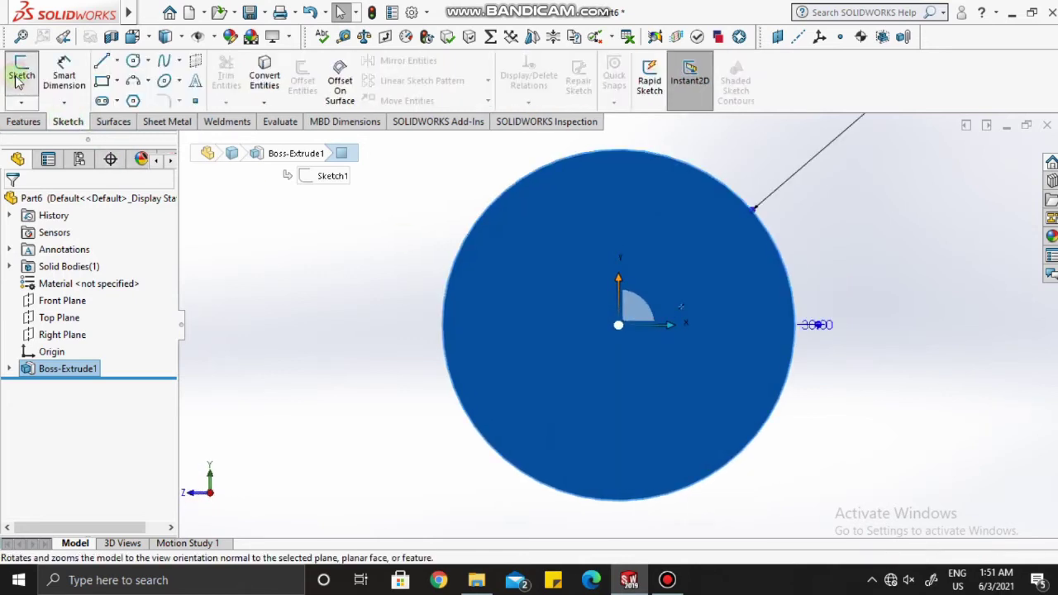
pyautogui.click(133, 63)
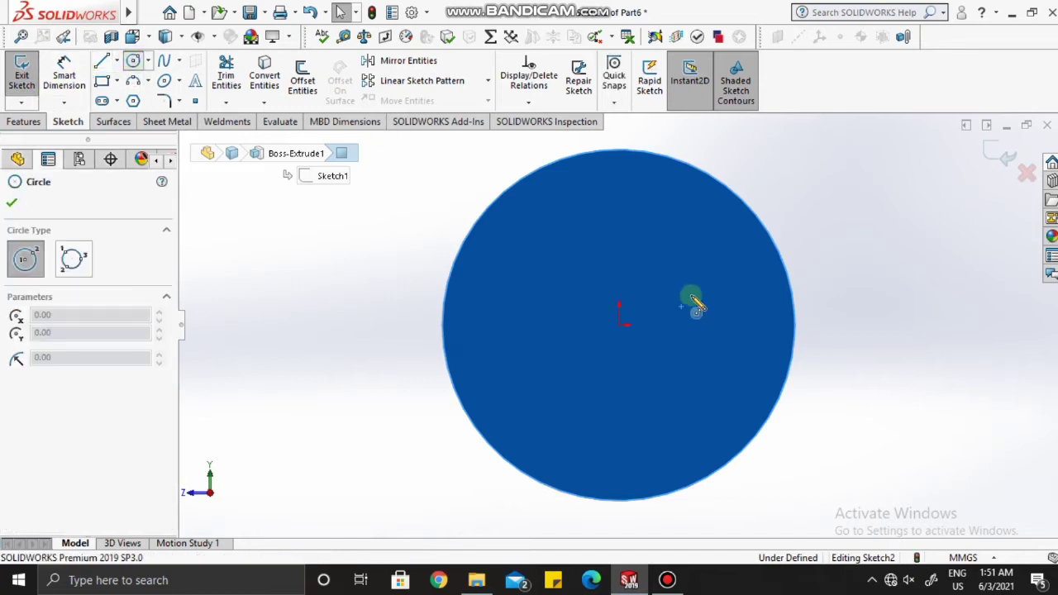
pyautogui.click(619, 325)
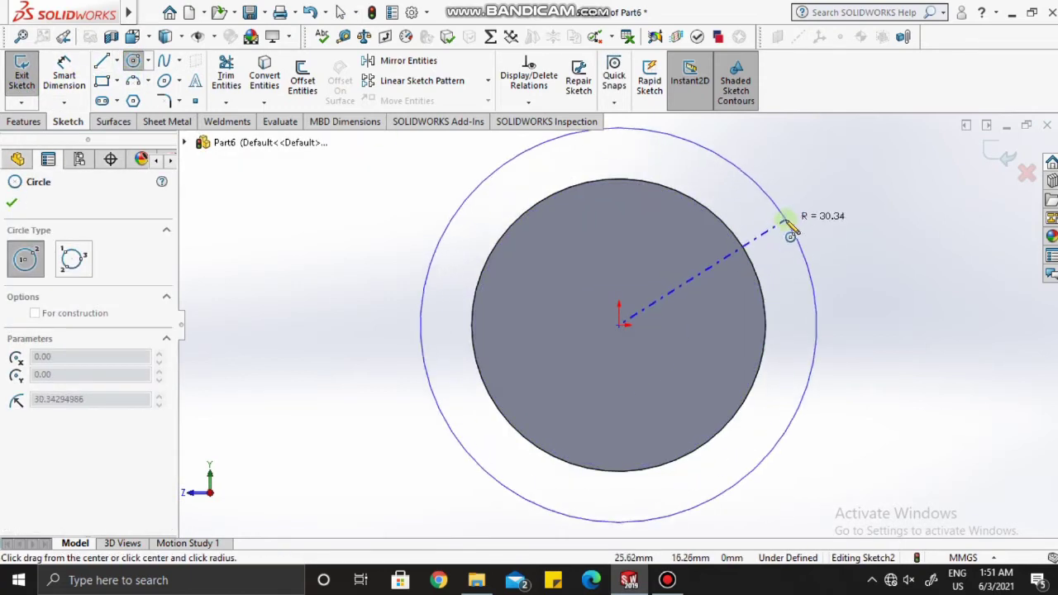
pyautogui.click(763, 240)
pyautogui.press('Escape')
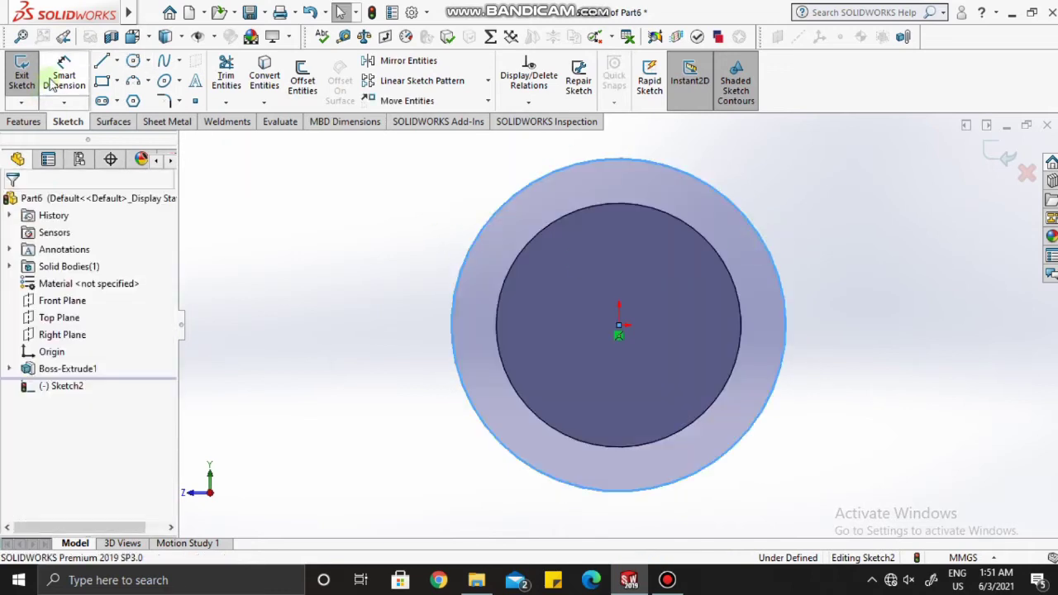
# Step: Dimension the new circle's diameter and set it to 51 mm
pyautogui.click(64, 75)
pyautogui.click(761, 239)
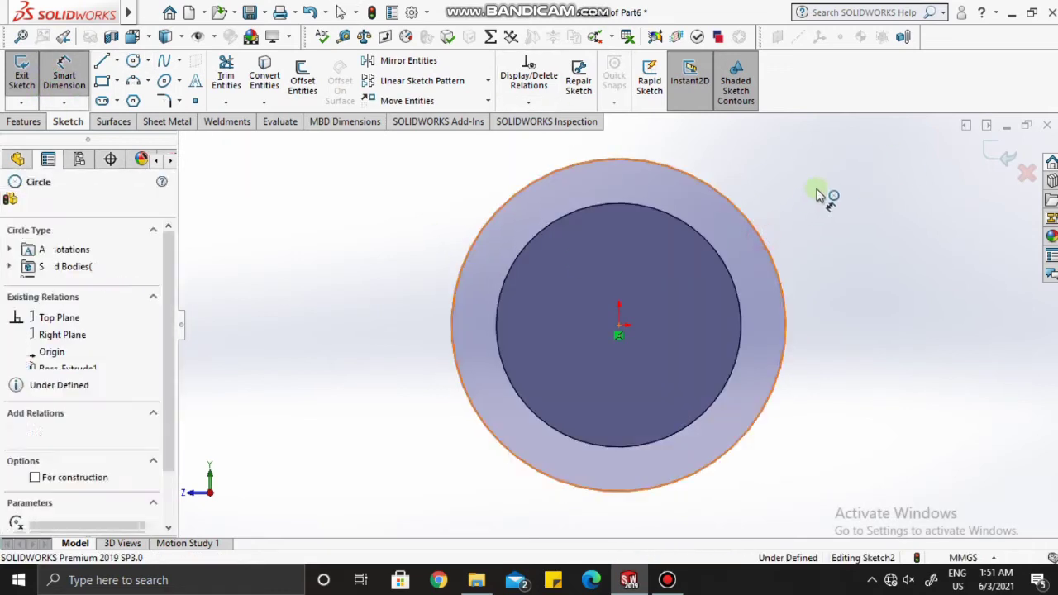
pyautogui.click(817, 191)
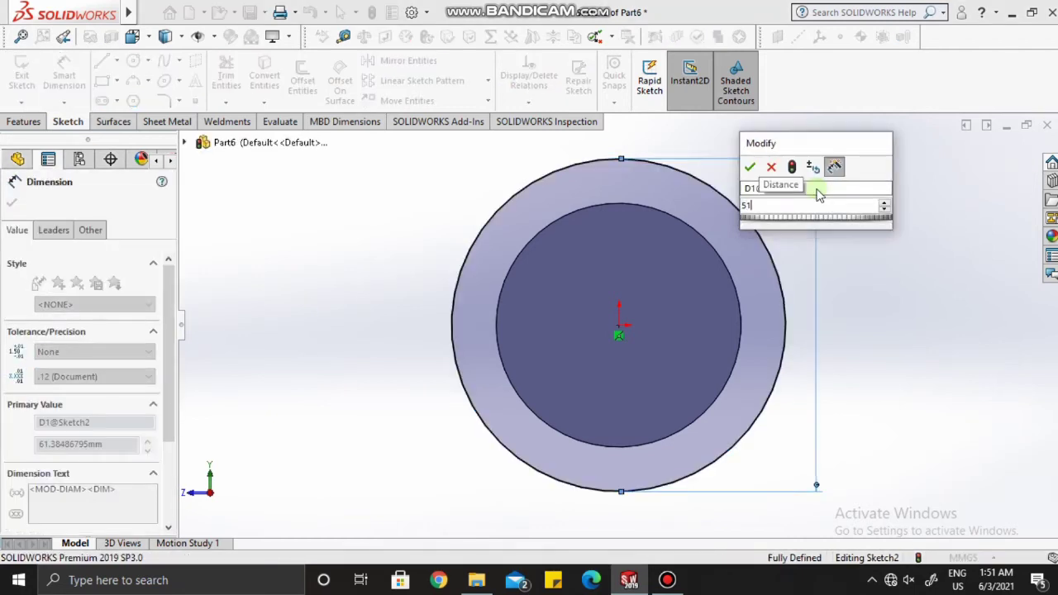
pyautogui.press('Return')
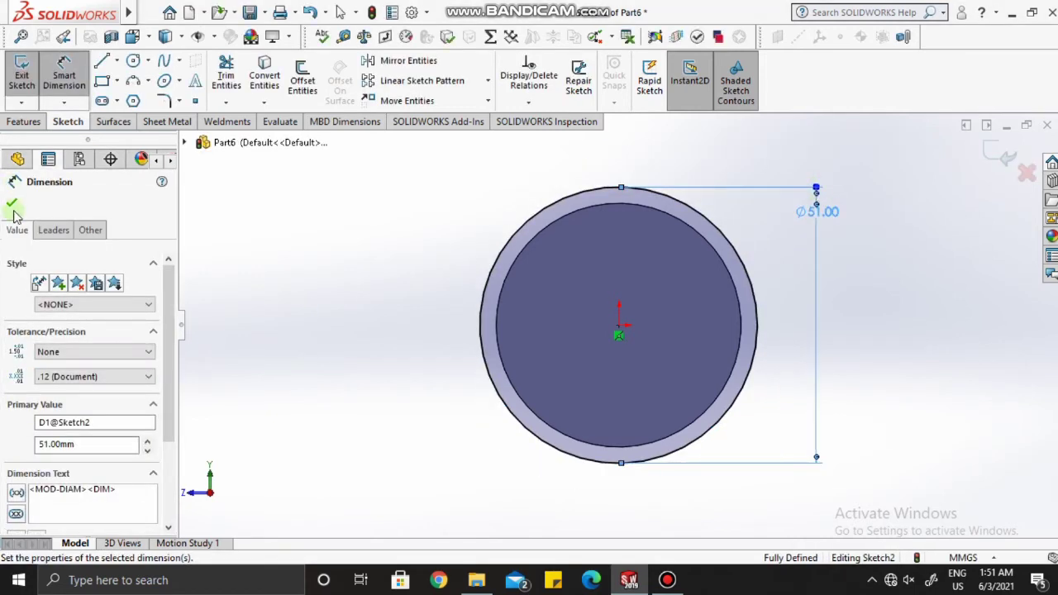
pyautogui.click(13, 203)
# Step: Extrude the 51 mm circle as a boss with a blind depth of 2 mm, merged with the cylinder
pyautogui.click(26, 121)
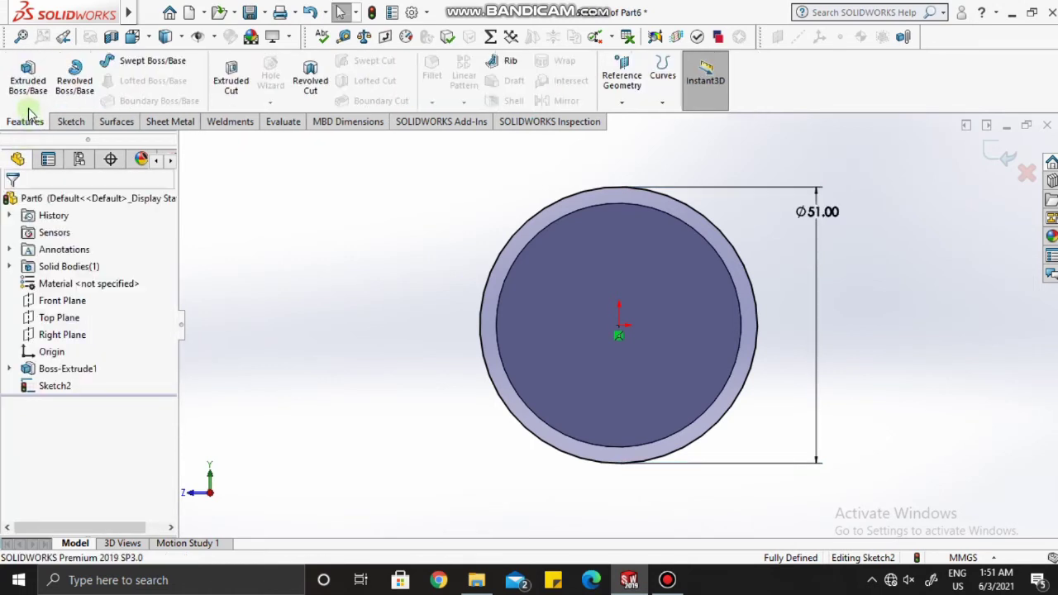
pyautogui.click(35, 83)
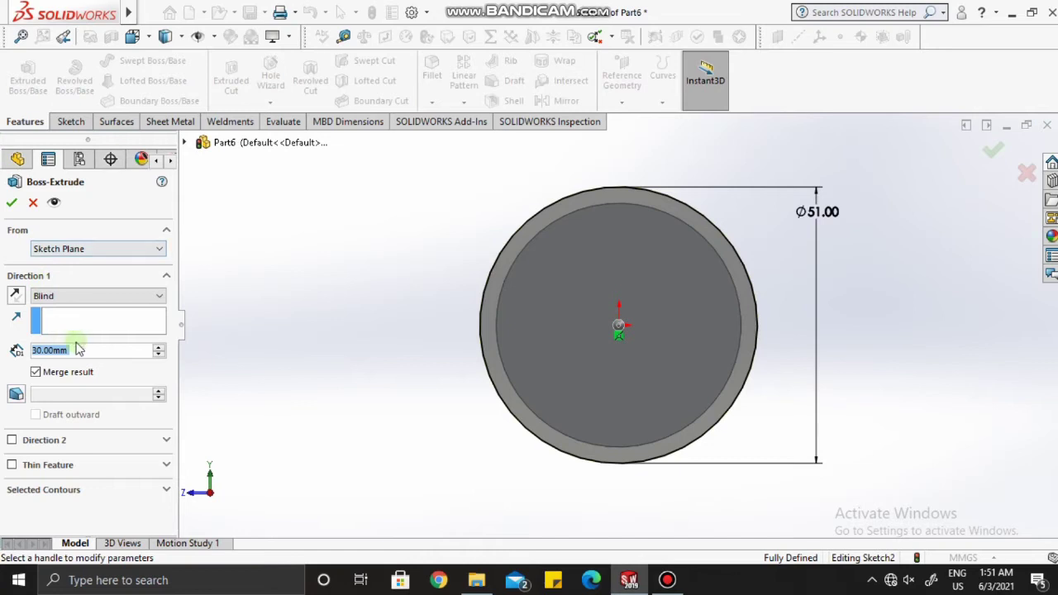
pyautogui.press('BackSpace')
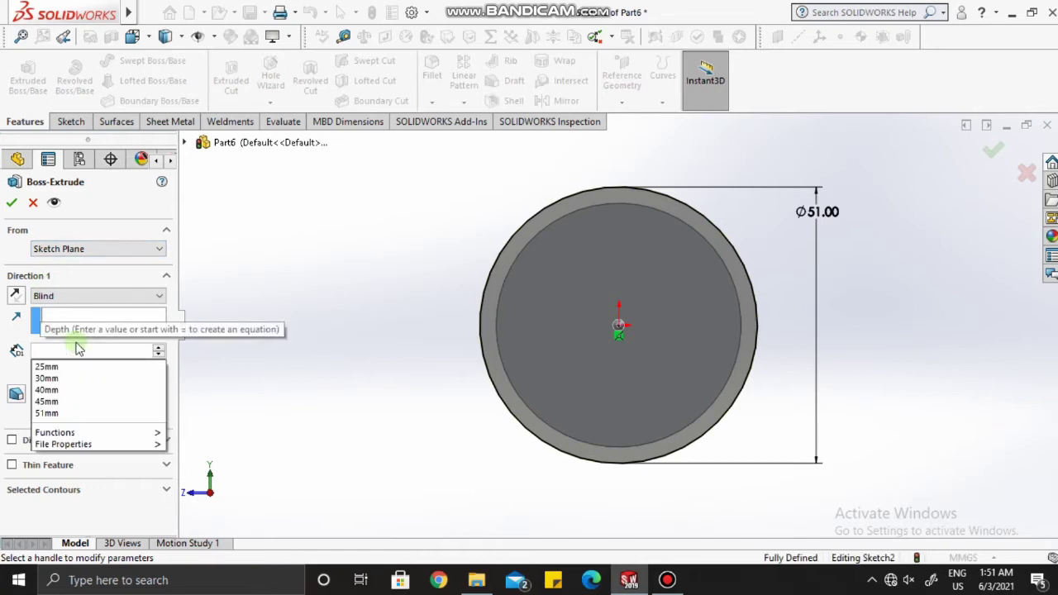
pyautogui.write('2.00mm')
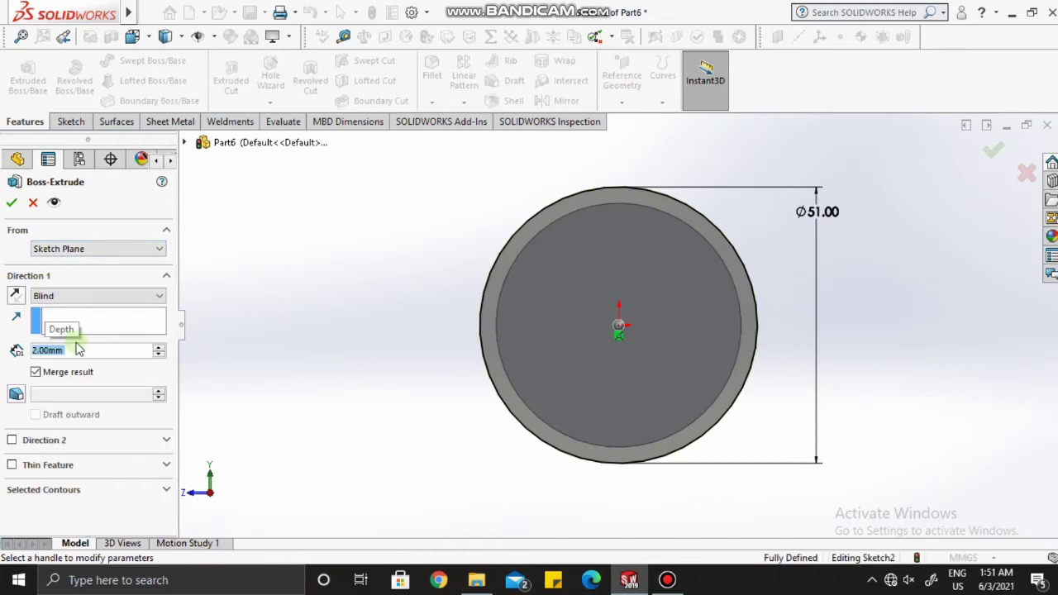
pyautogui.click(12, 202)
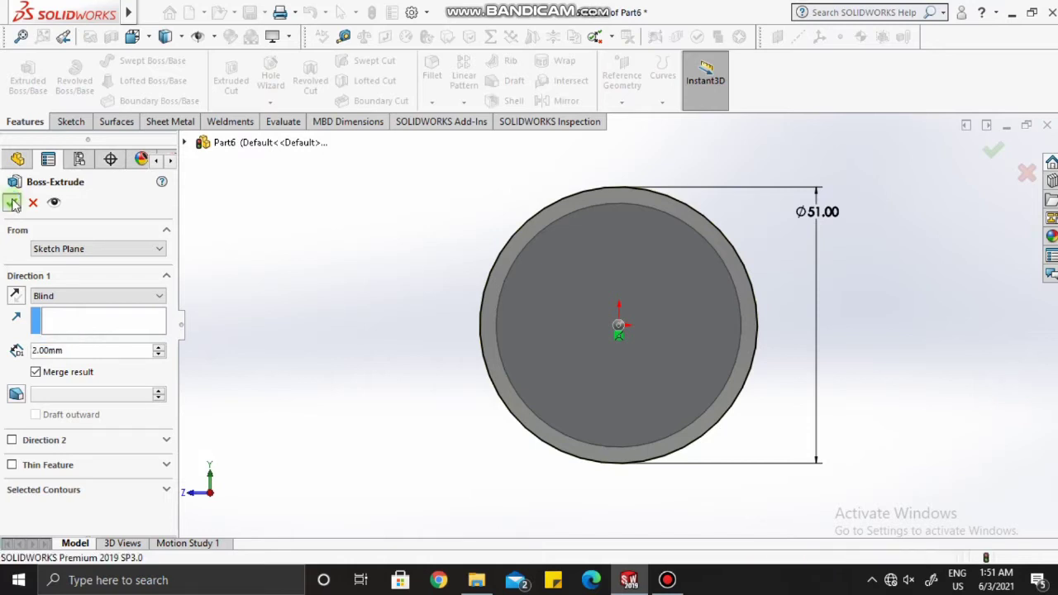
# Step: Start a sketch on the flange's outer flat face and draw a circle about 61 mm in diameter centred on the origin
pyautogui.moveTo(509, 266); pyautogui.dragTo(626, 396, button='middle')
pyautogui.click(626, 394)
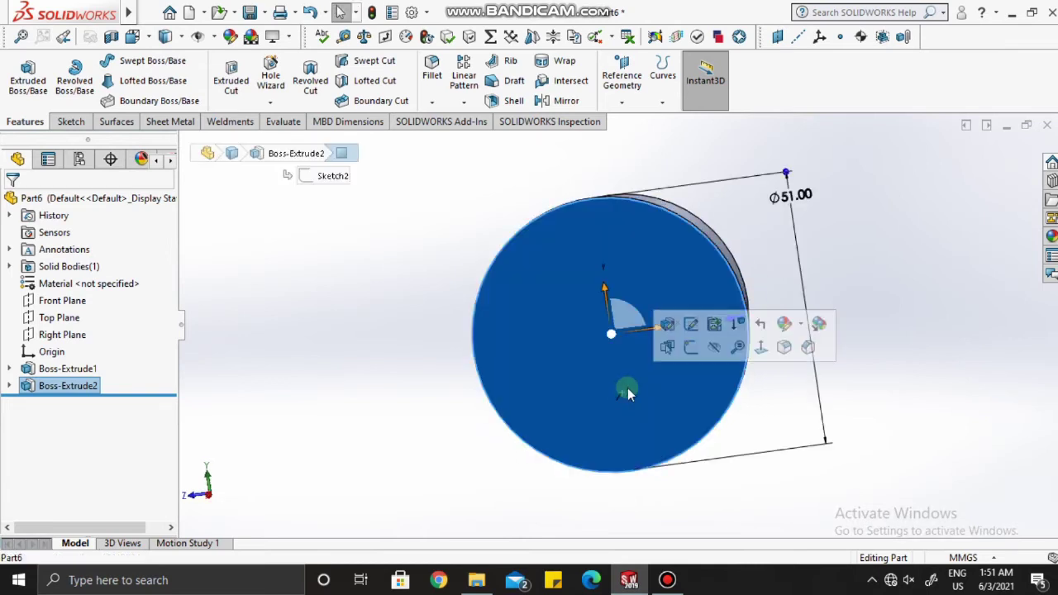
pyautogui.click(760, 347)
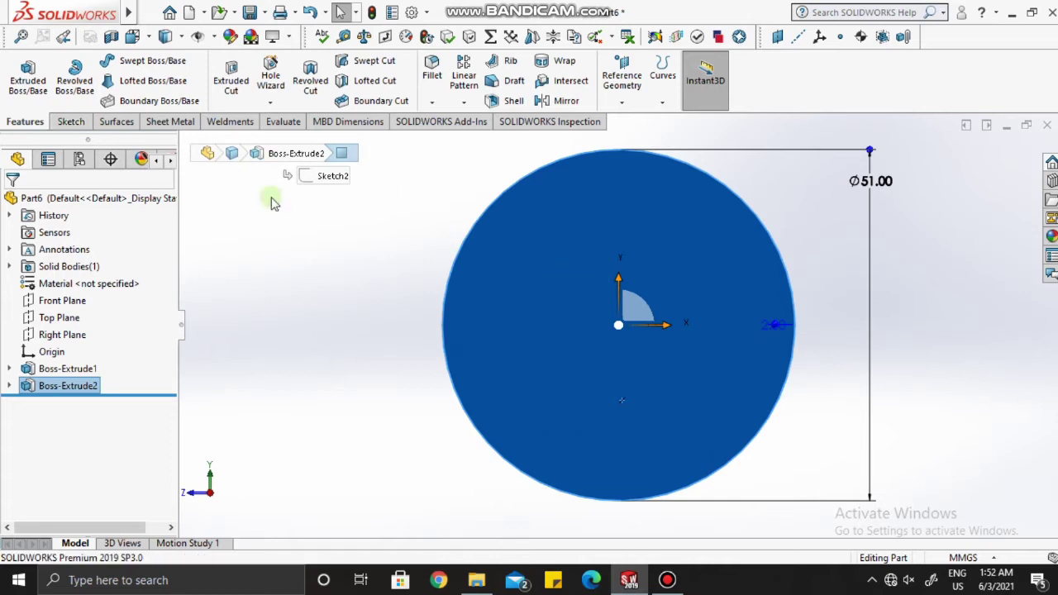
pyautogui.click(70, 122)
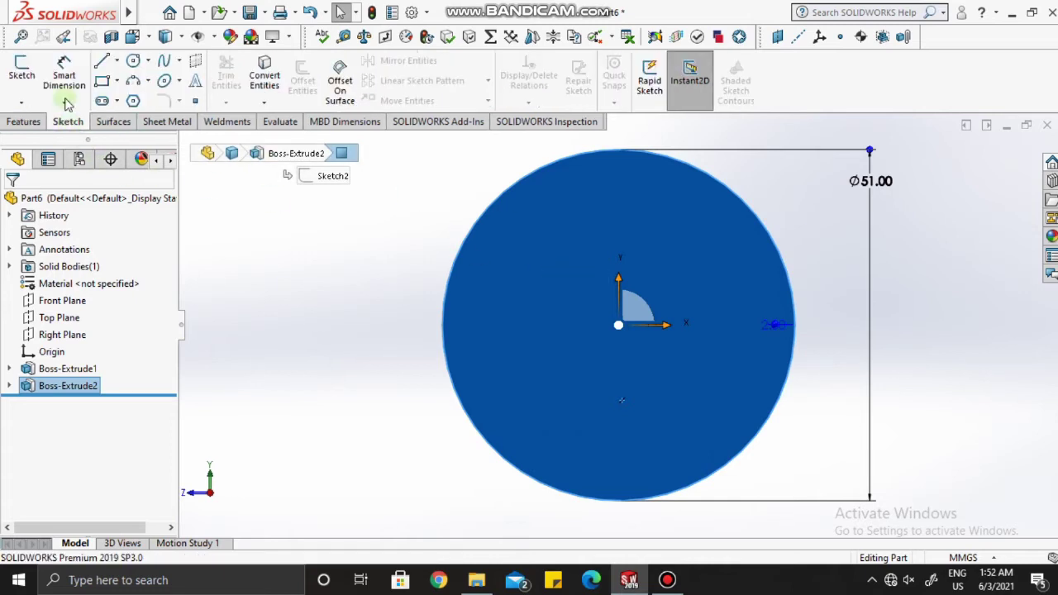
pyautogui.click(25, 72)
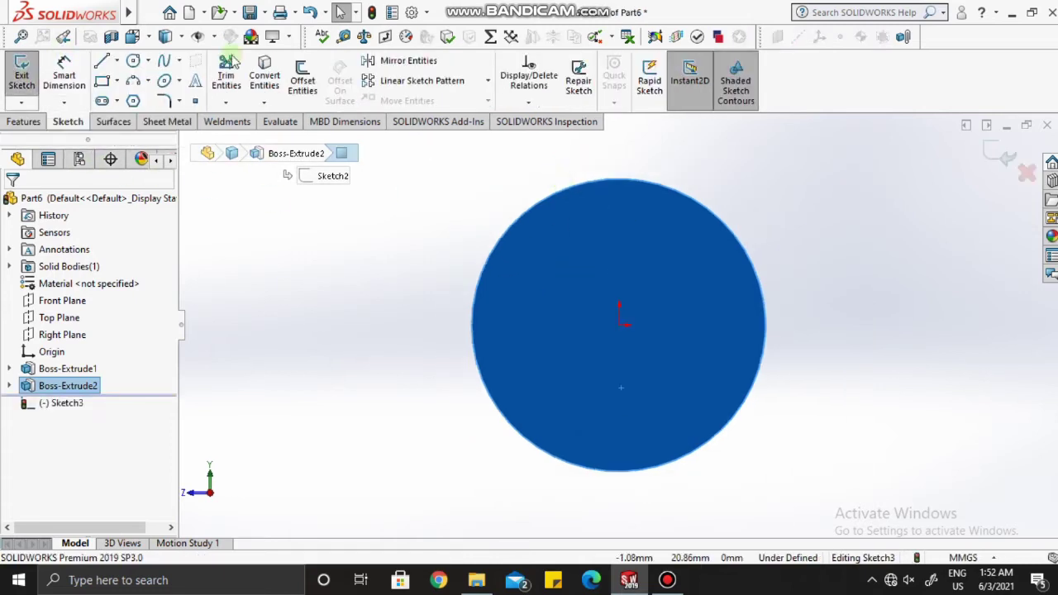
pyautogui.click(134, 62)
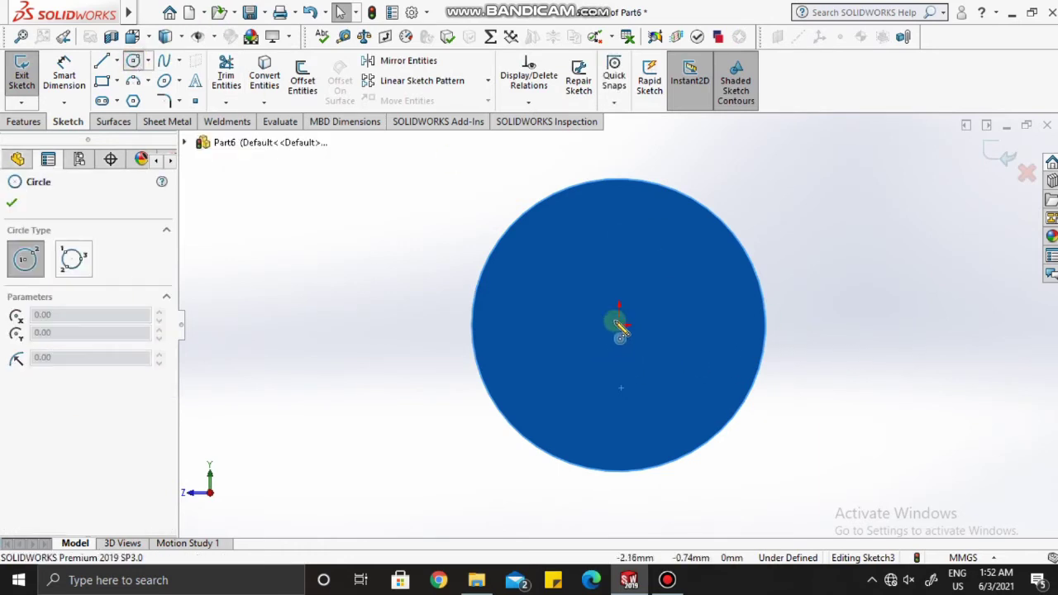
pyautogui.click(620, 325)
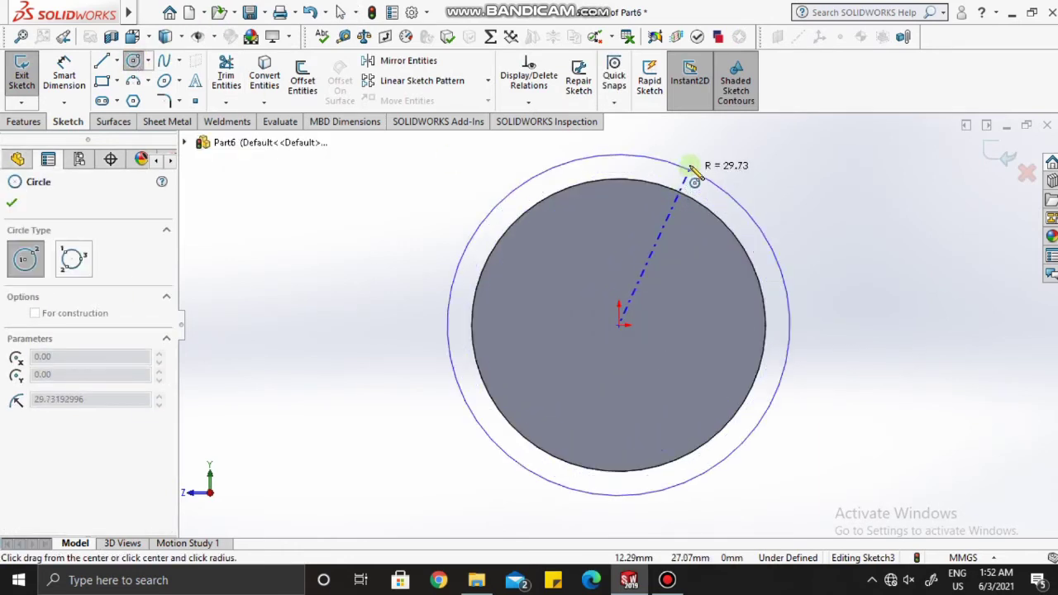
pyautogui.click(691, 168)
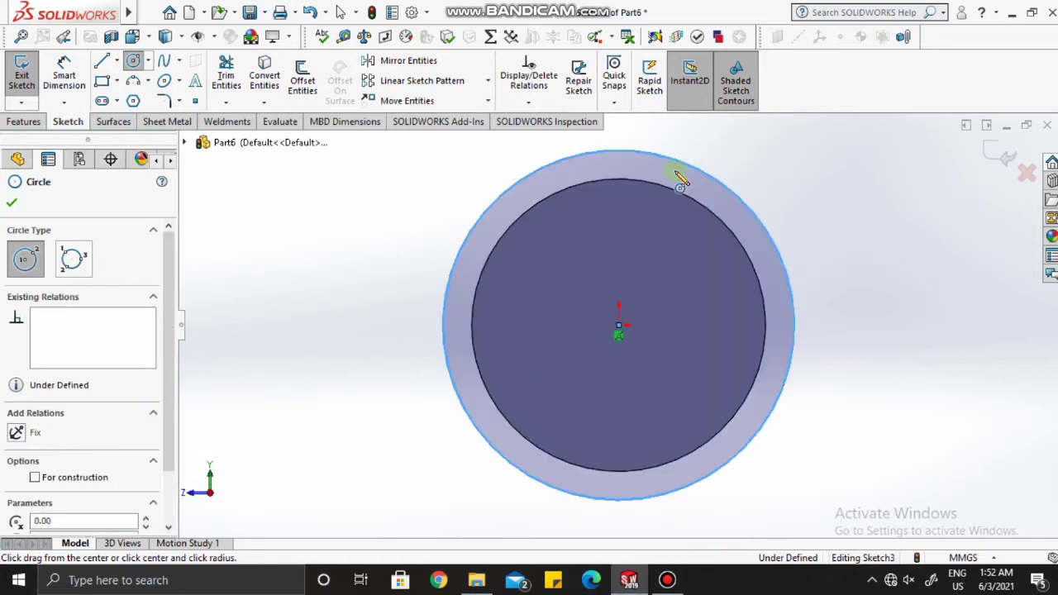
# Step: Dimension the new circle's diameter and set it to 61 mm
pyautogui.click(63, 72)
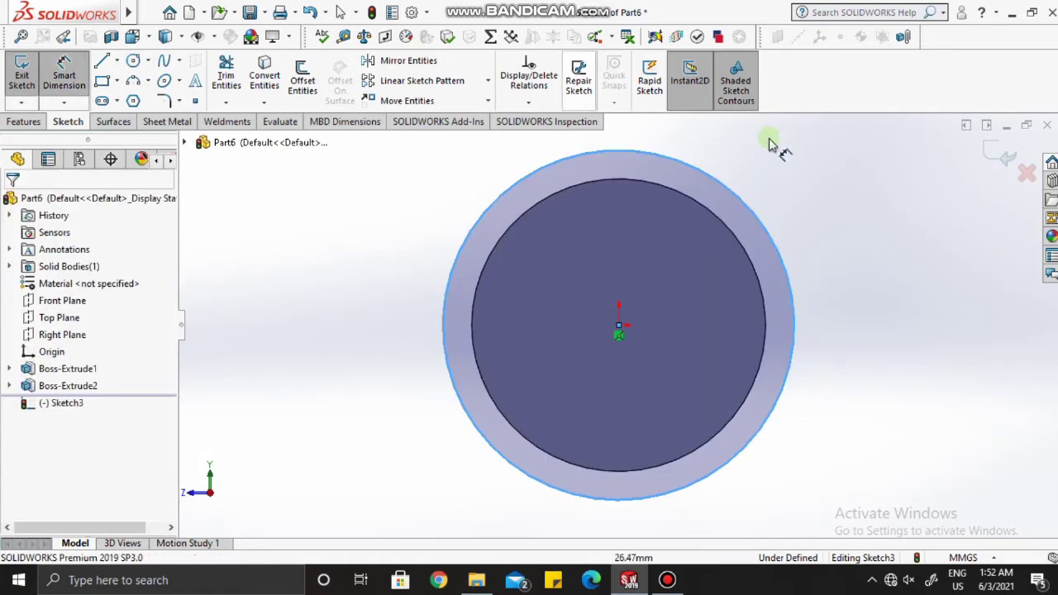
pyautogui.click(736, 199)
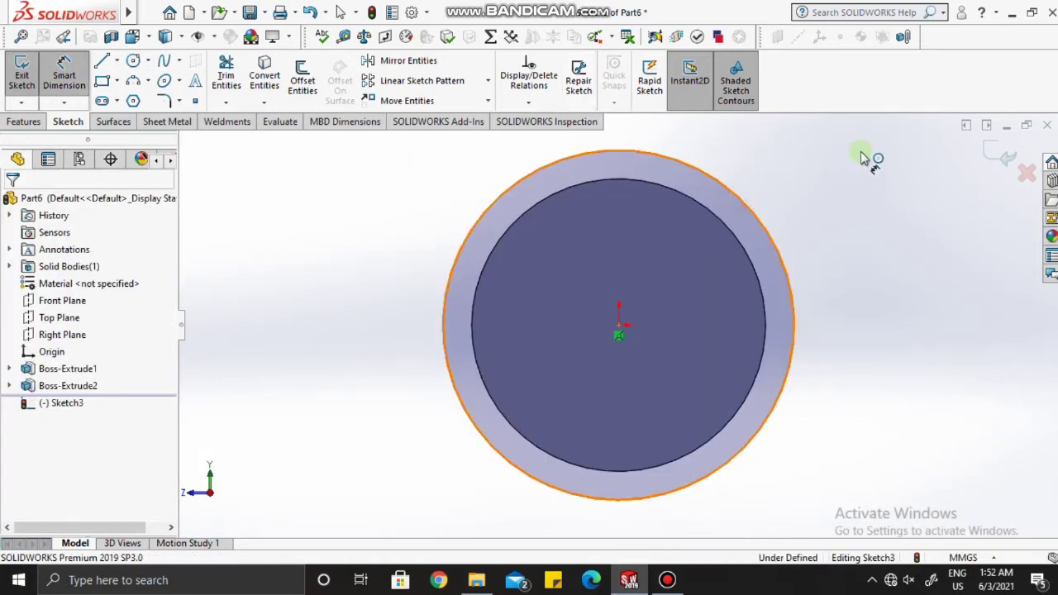
pyautogui.click(865, 155)
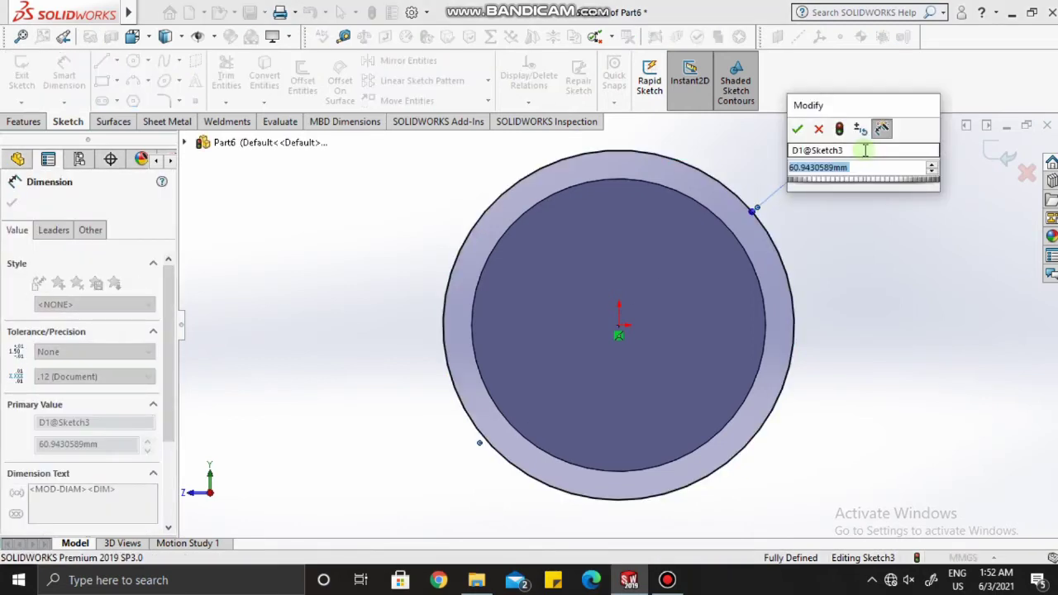
pyautogui.write('61')
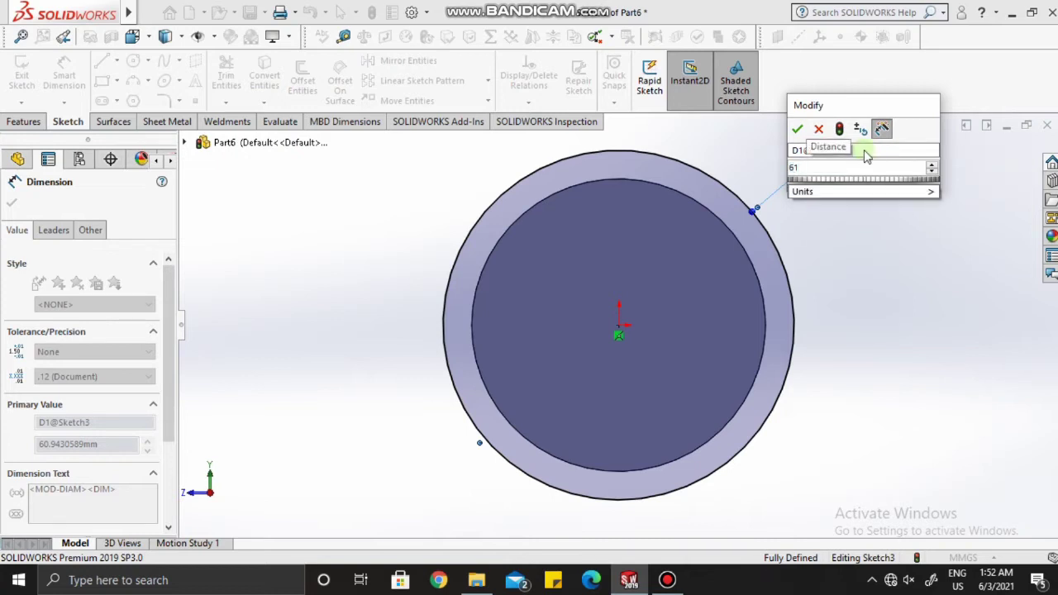
pyautogui.press('Return')
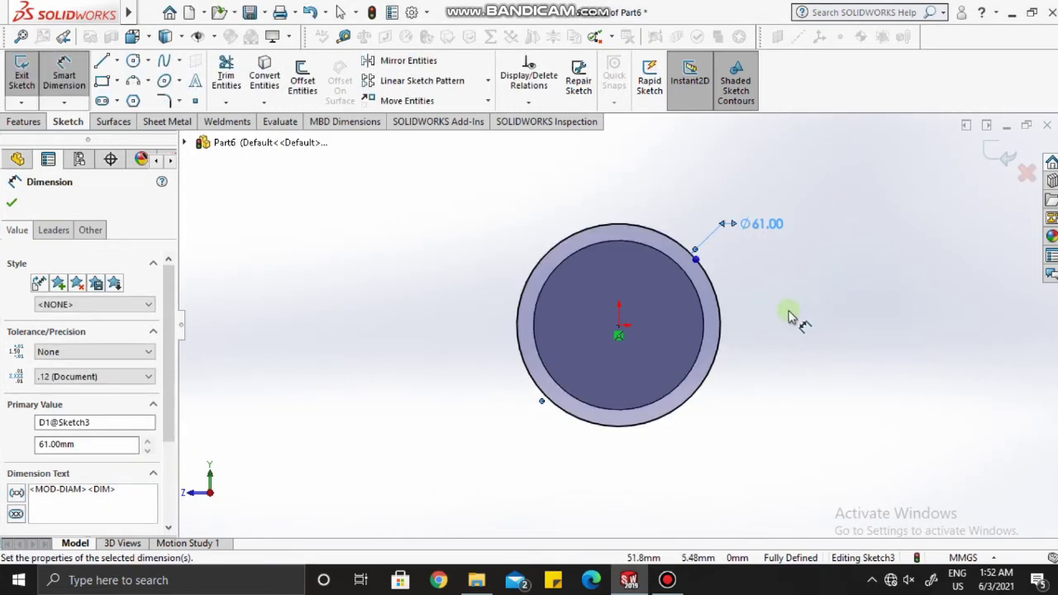
# Step: Draw a vertical centerline about 39 mm long straight down from the origin
pyautogui.click(116, 63)
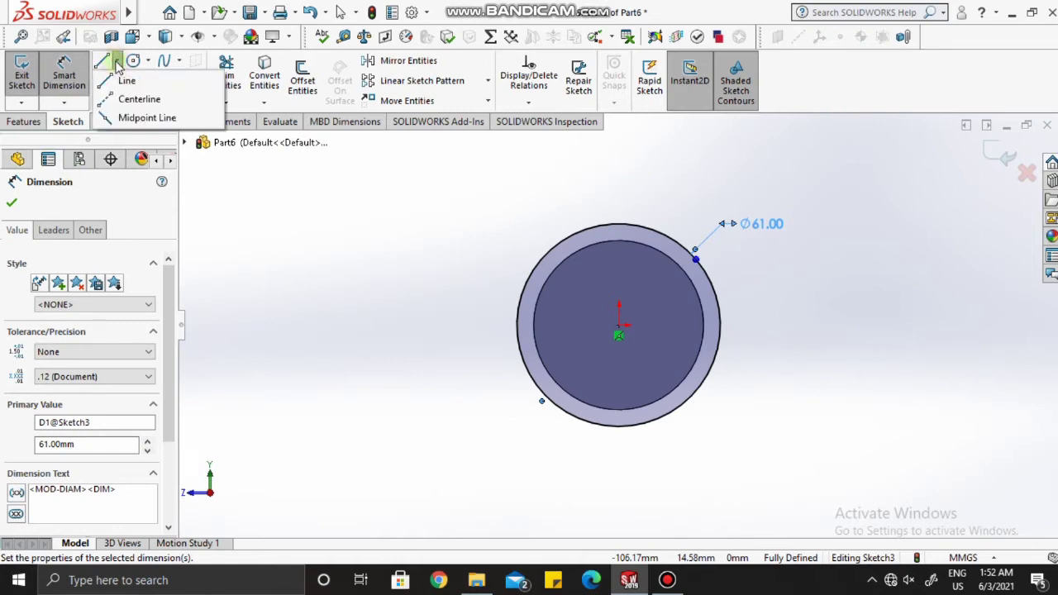
pyautogui.click(129, 100)
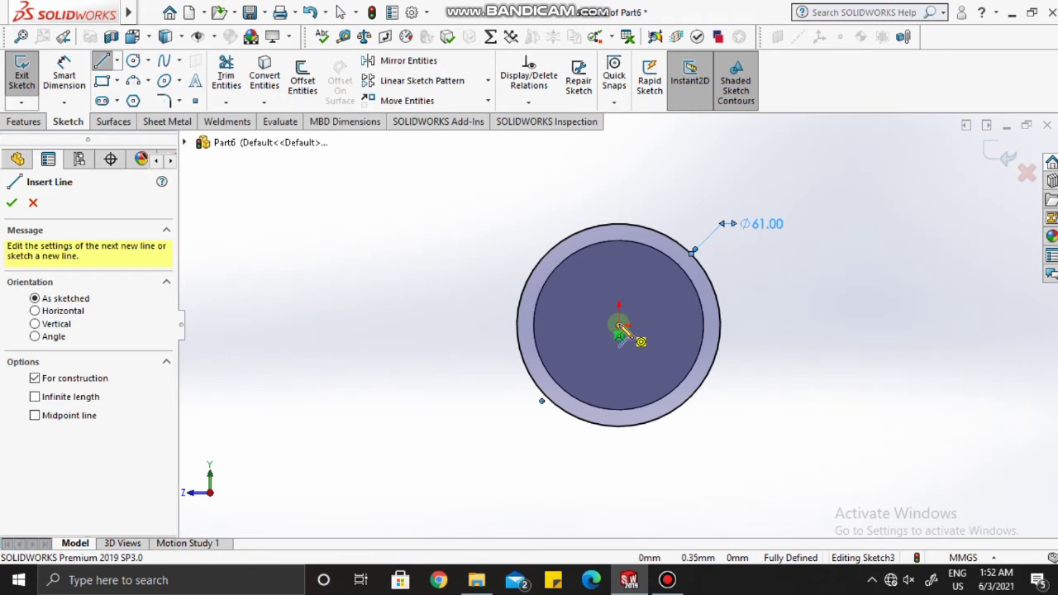
pyautogui.click(619, 326)
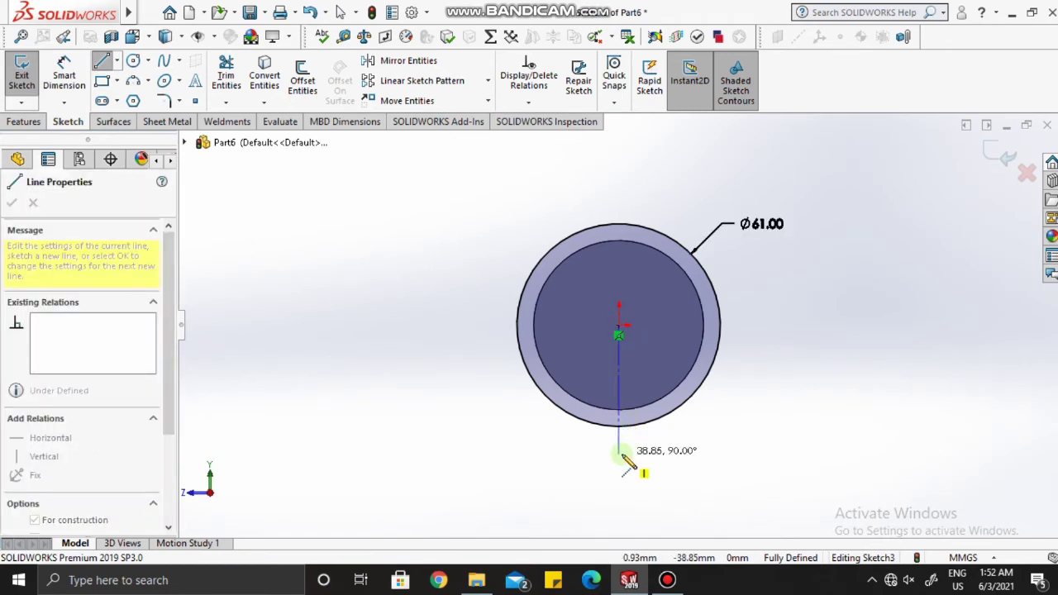
pyautogui.click(622, 454)
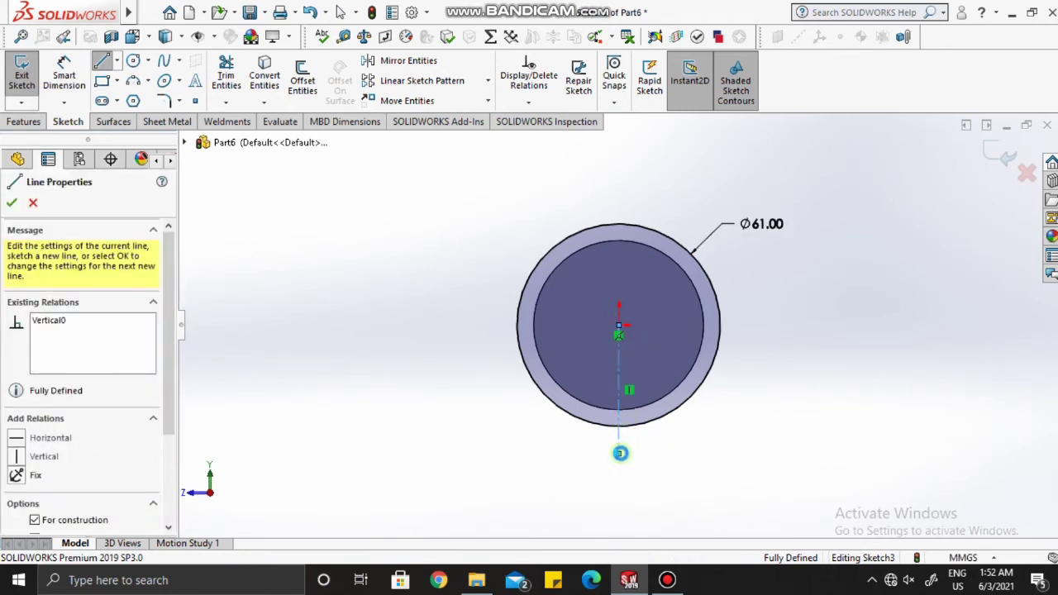
pyautogui.press('Escape')
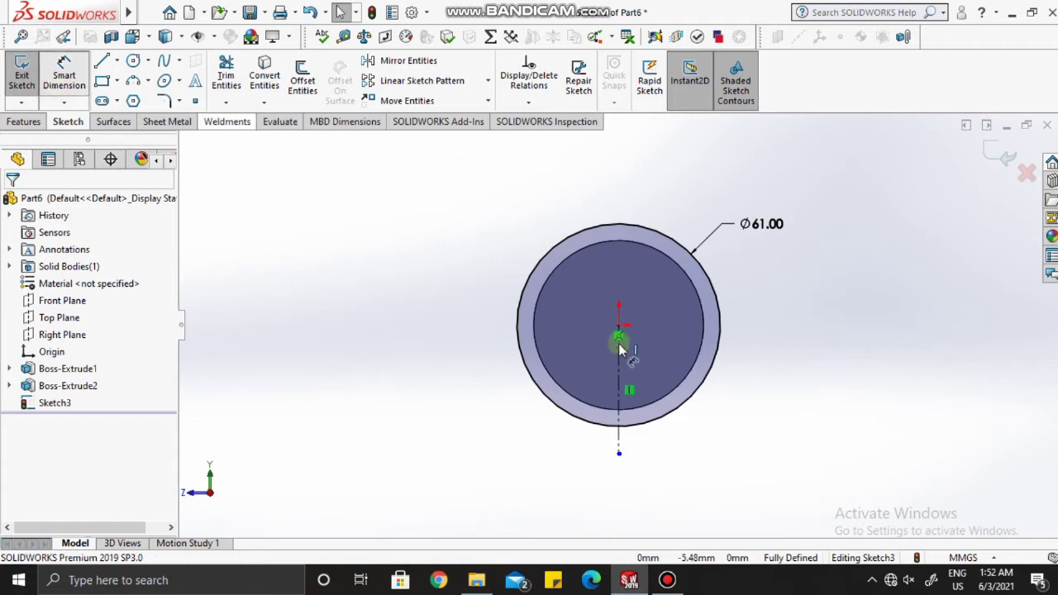
# Step: Dimension the vertical centerline's length and set it to 40 mm
pyautogui.click(619, 348)
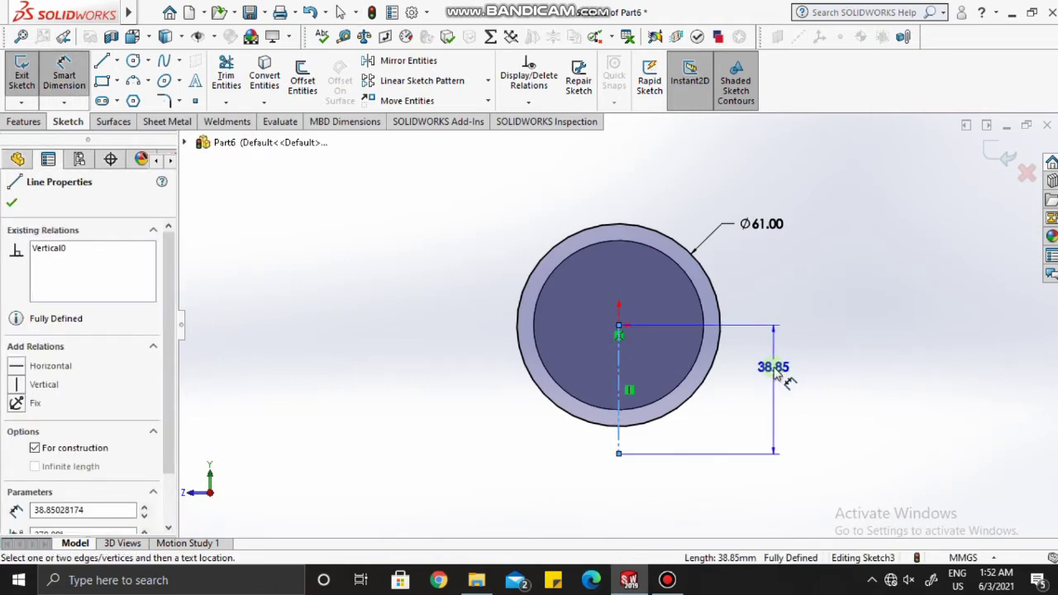
pyautogui.click(775, 371)
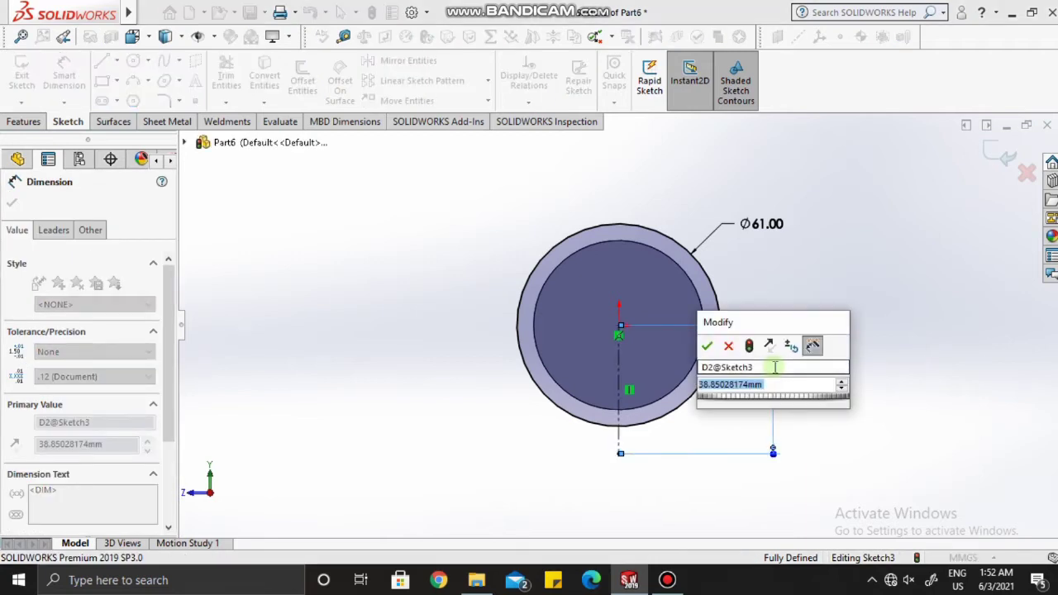
pyautogui.write('4')
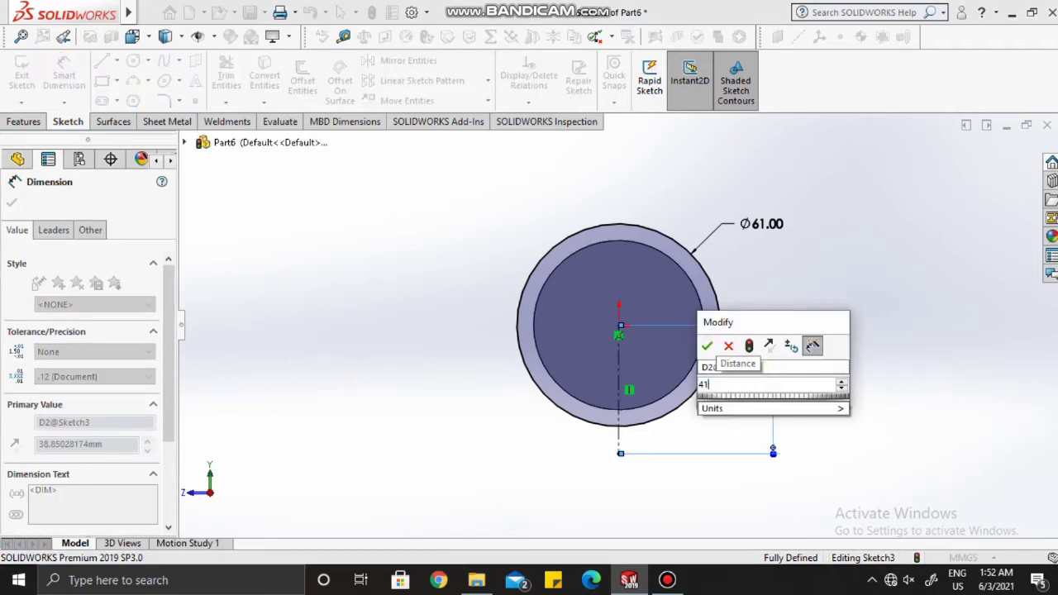
pyautogui.write('0')
pyautogui.press('Return')
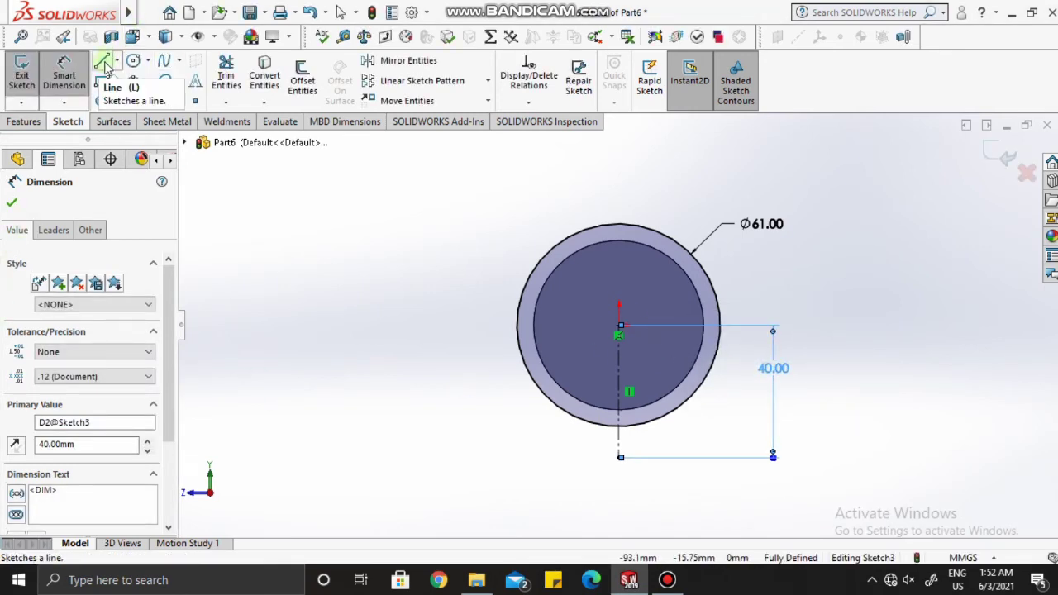
# Step: Draw a circle about 112 mm in diameter centred on the lower end of the vertical centerline
pyautogui.click(135, 64)
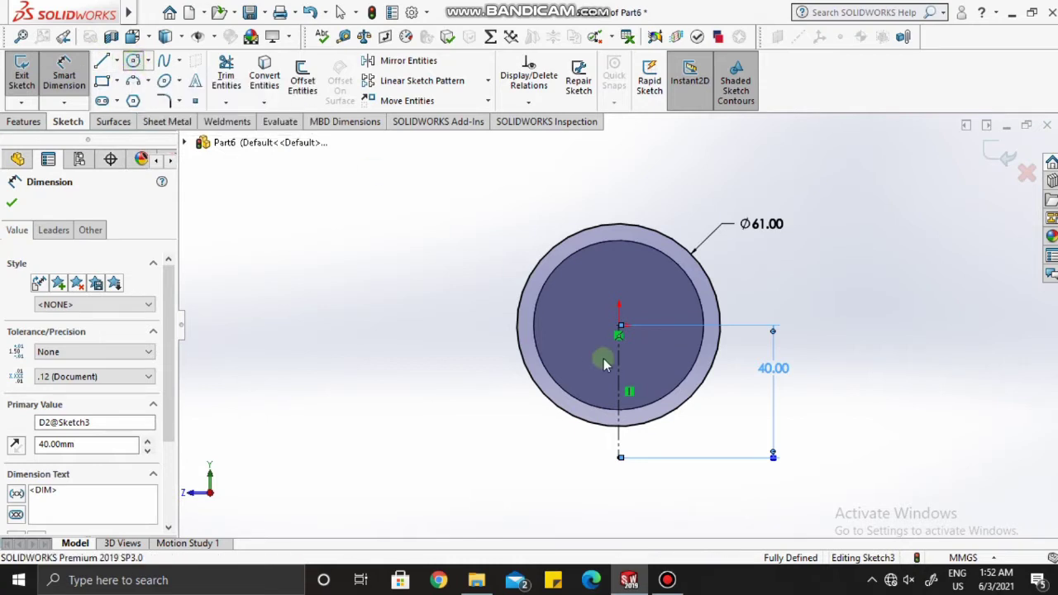
pyautogui.press('z')
pyautogui.press('z')
pyautogui.scroll(-3, 628, 416)
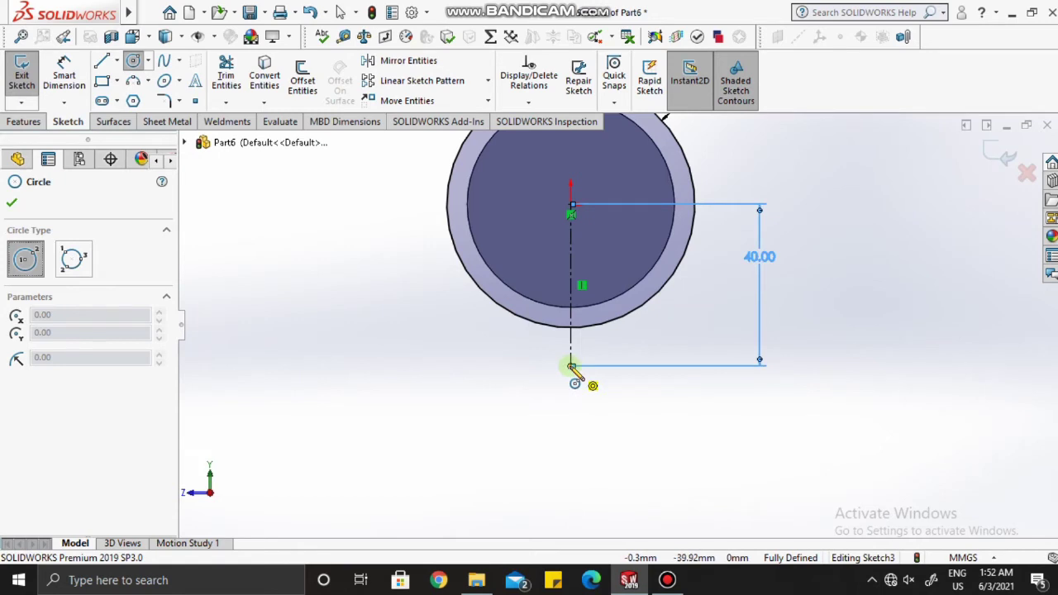
pyautogui.click(570, 365)
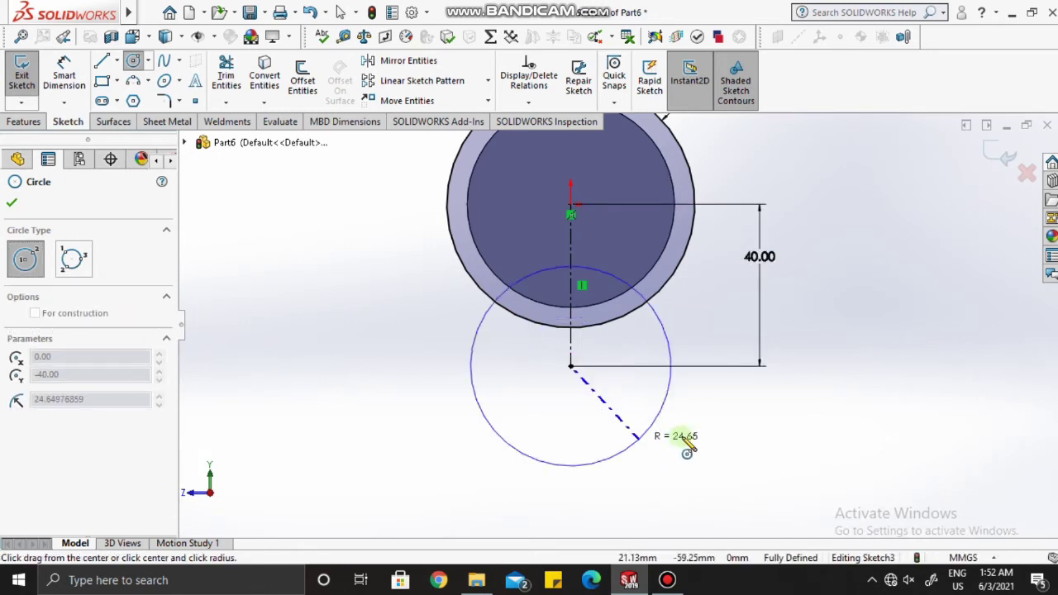
pyautogui.press('z')
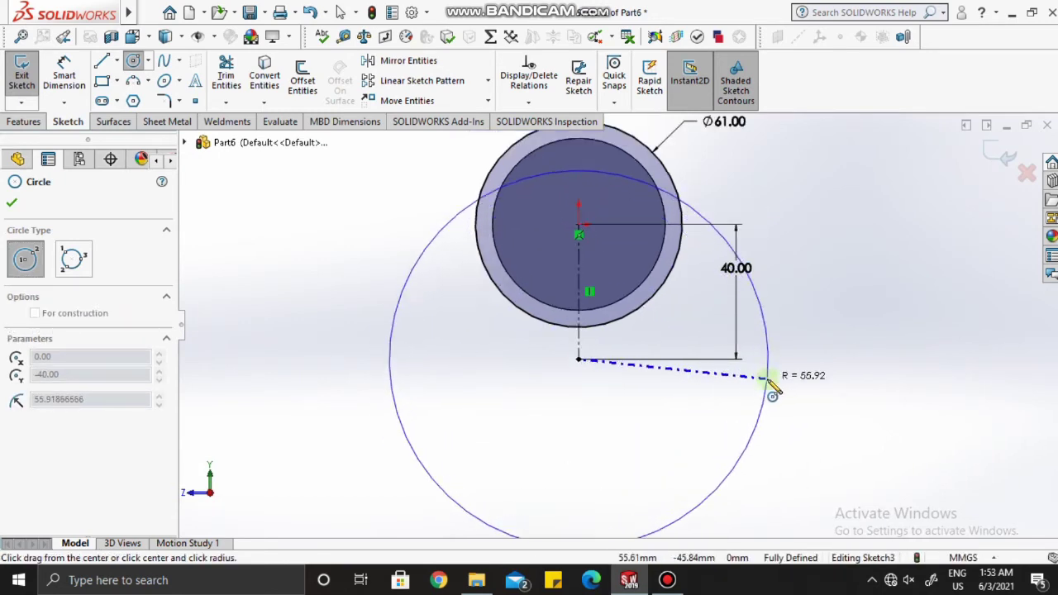
pyautogui.click(765, 378)
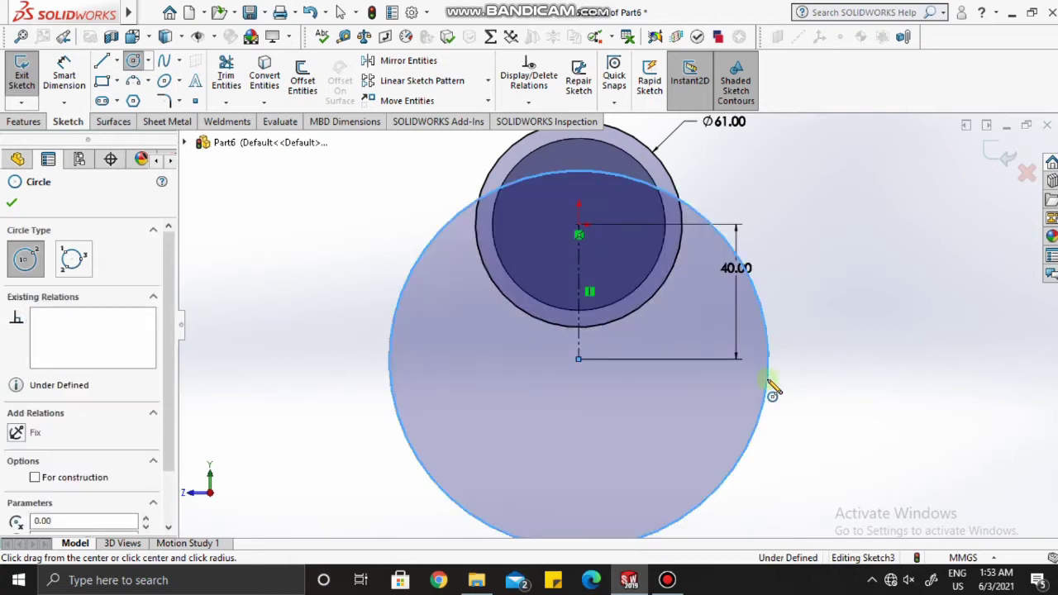
pyautogui.press('Escape')
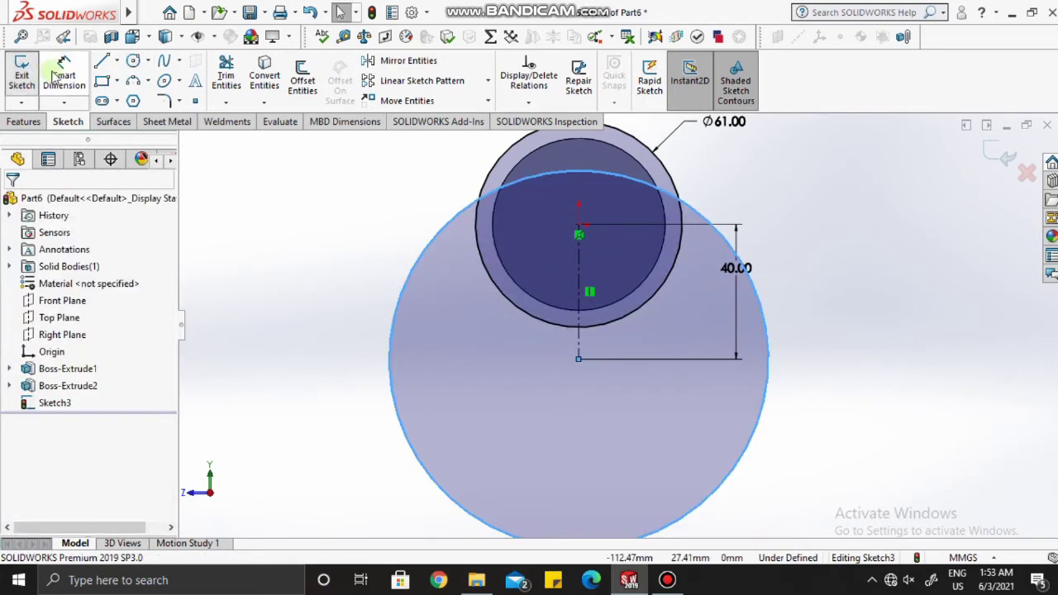
# Step: Dimension the large lower circle's diameter and set it to 120 mm
pyautogui.click(768, 364)
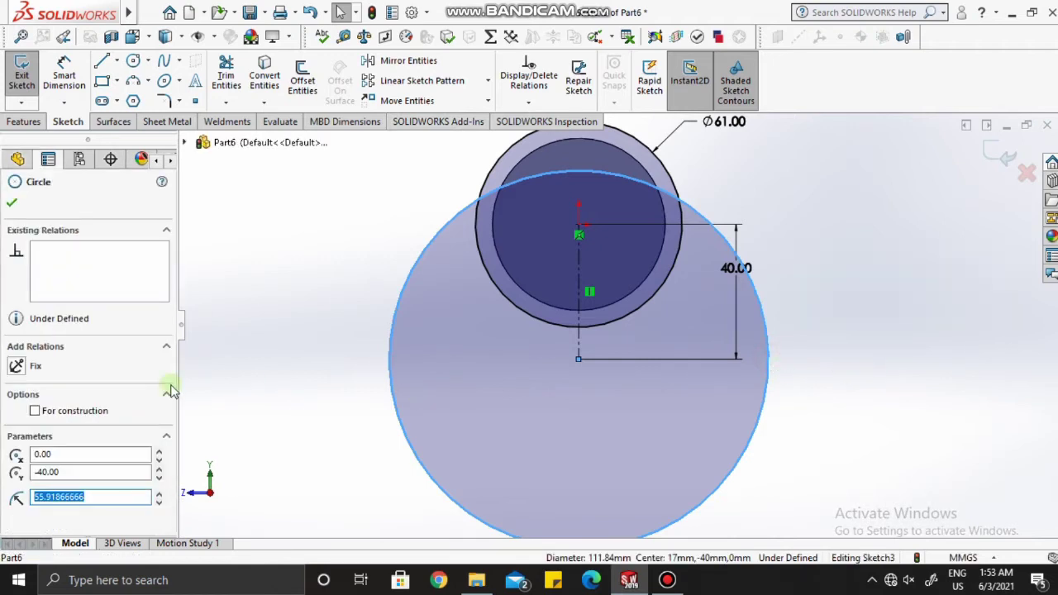
pyautogui.click(14, 204)
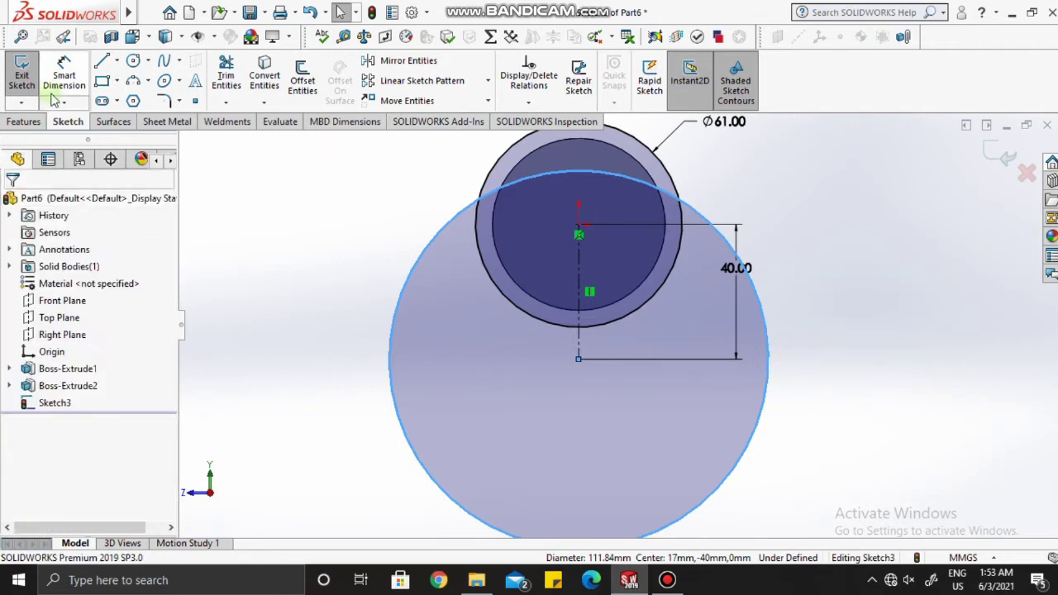
pyautogui.click(63, 74)
pyautogui.click(758, 425)
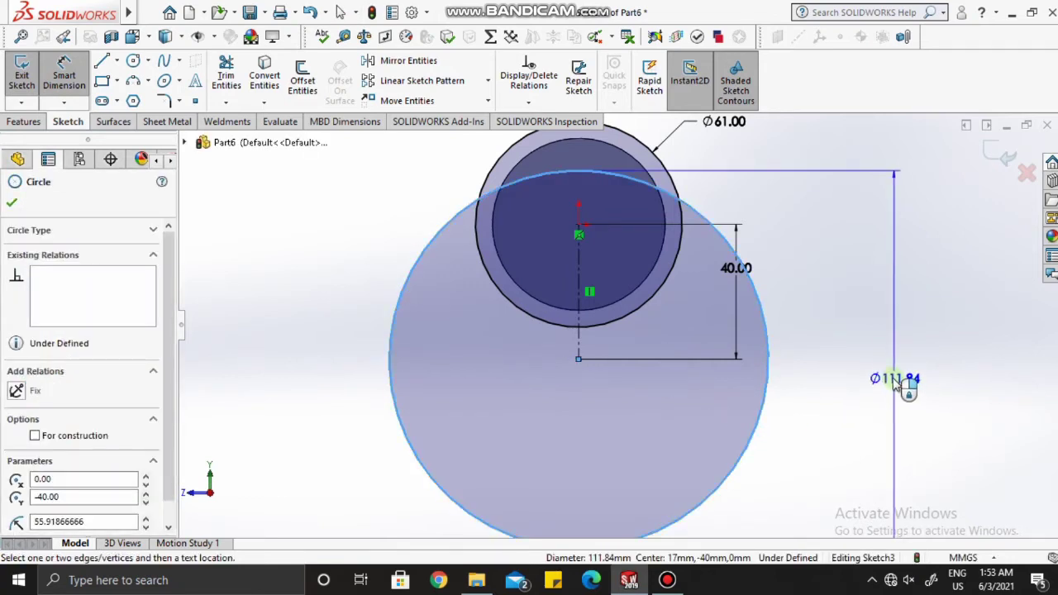
pyautogui.click(893, 375)
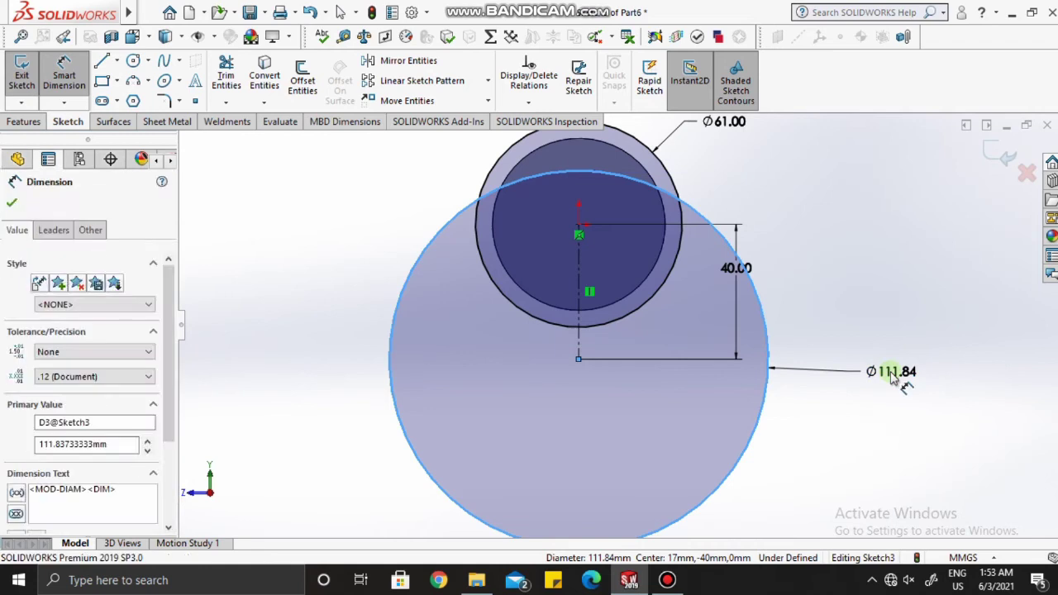
pyautogui.write('120')
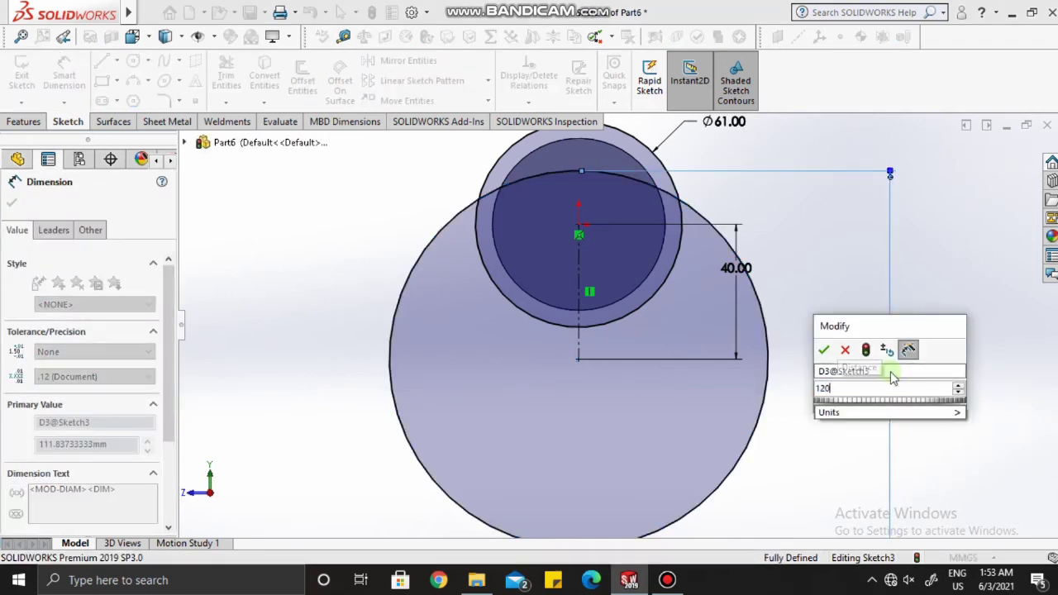
pyautogui.press('Return')
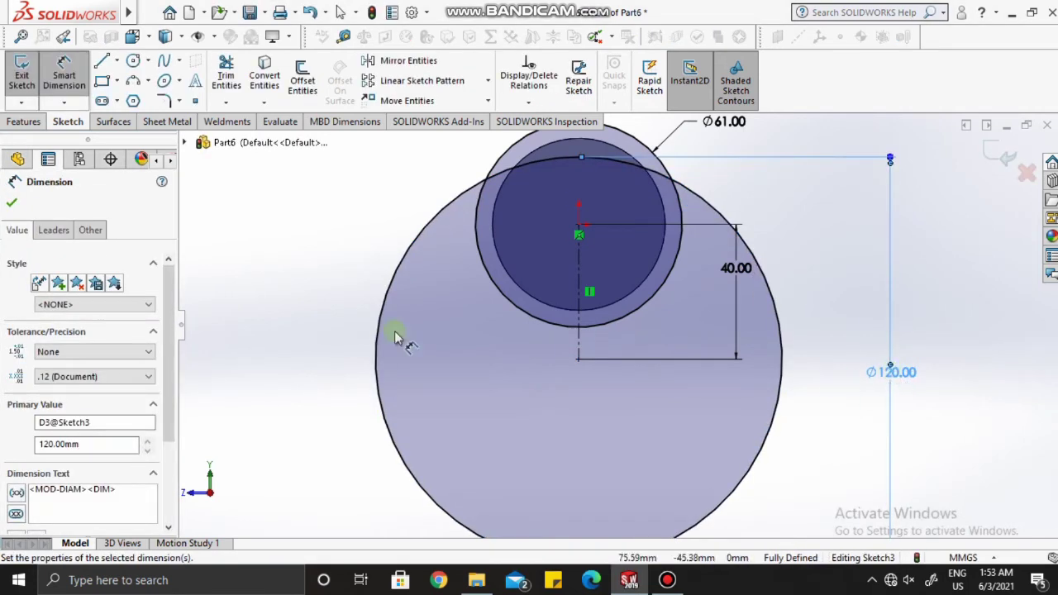
pyautogui.click(10, 203)
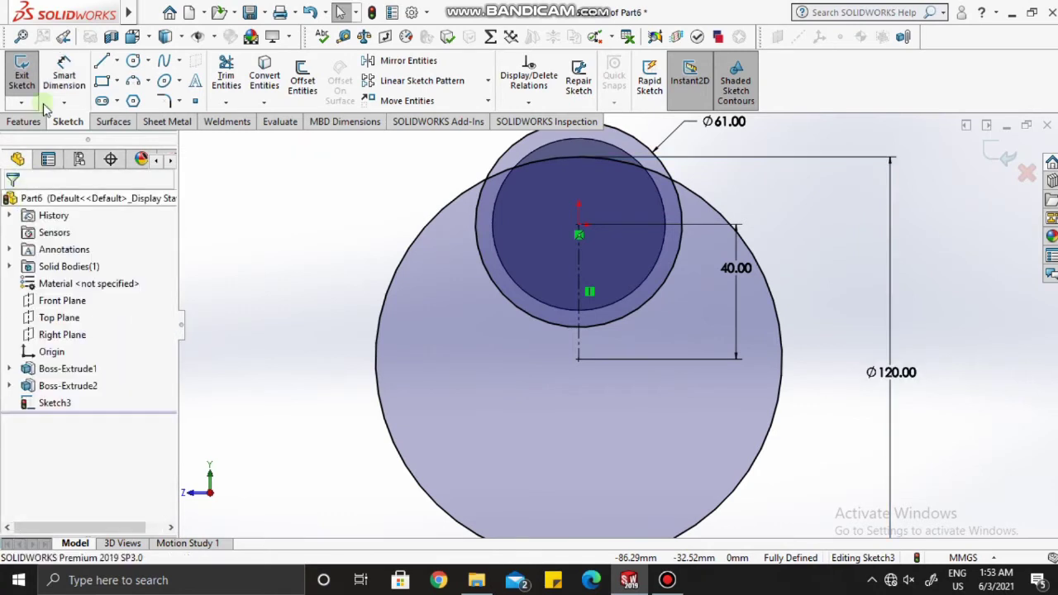
# Step: Draw a vertical line about 22 mm down from the 61 mm circle's left quadrant, continuing with a slanted line about 36 mm to the 120 mm circle
pyautogui.click(104, 63)
pyautogui.scroll(-2, 510, 234)
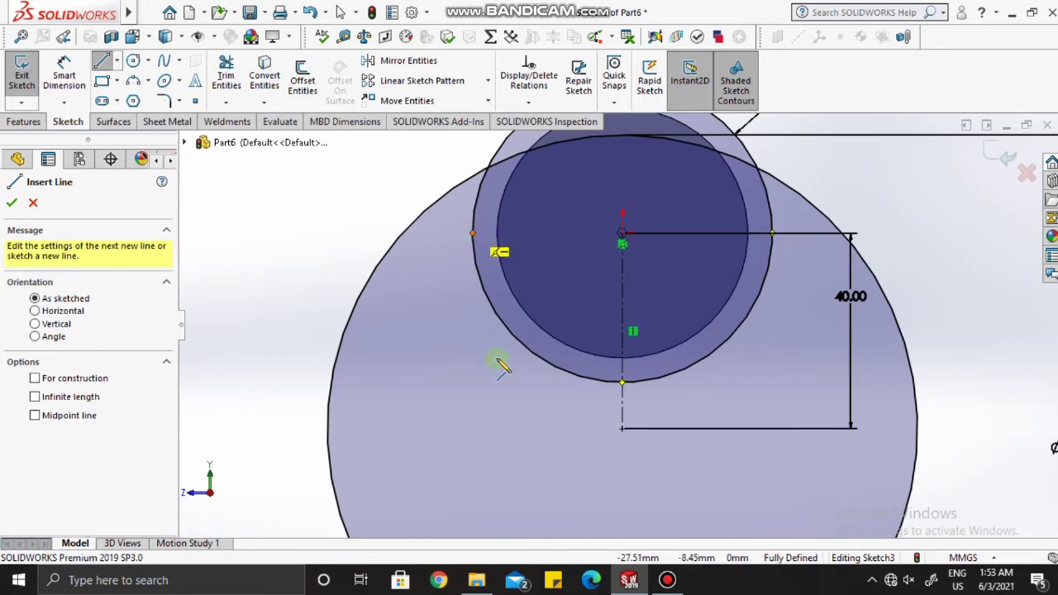
pyautogui.click(473, 233)
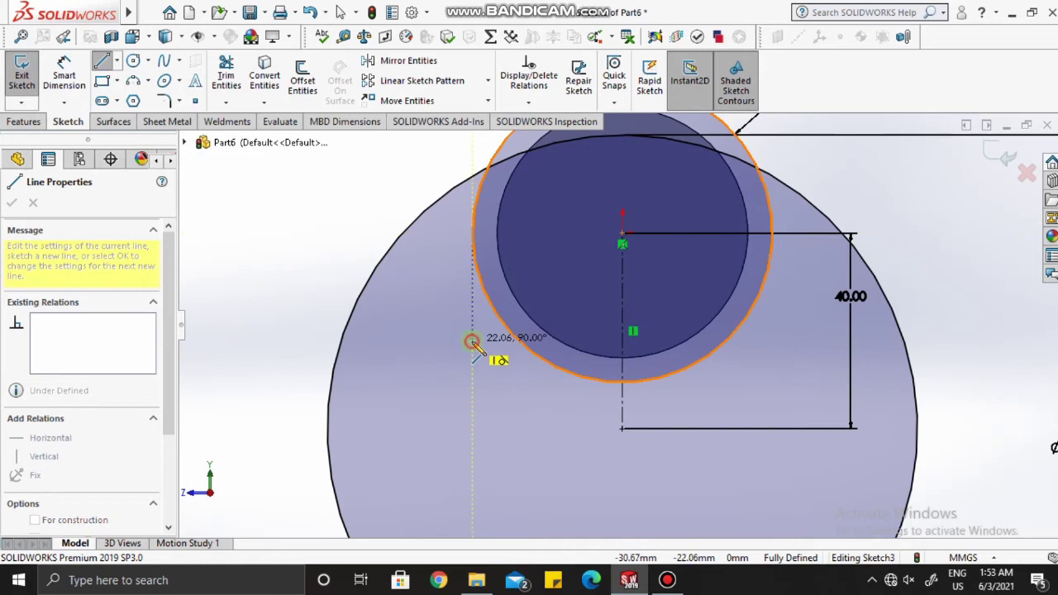
pyautogui.click(472, 342)
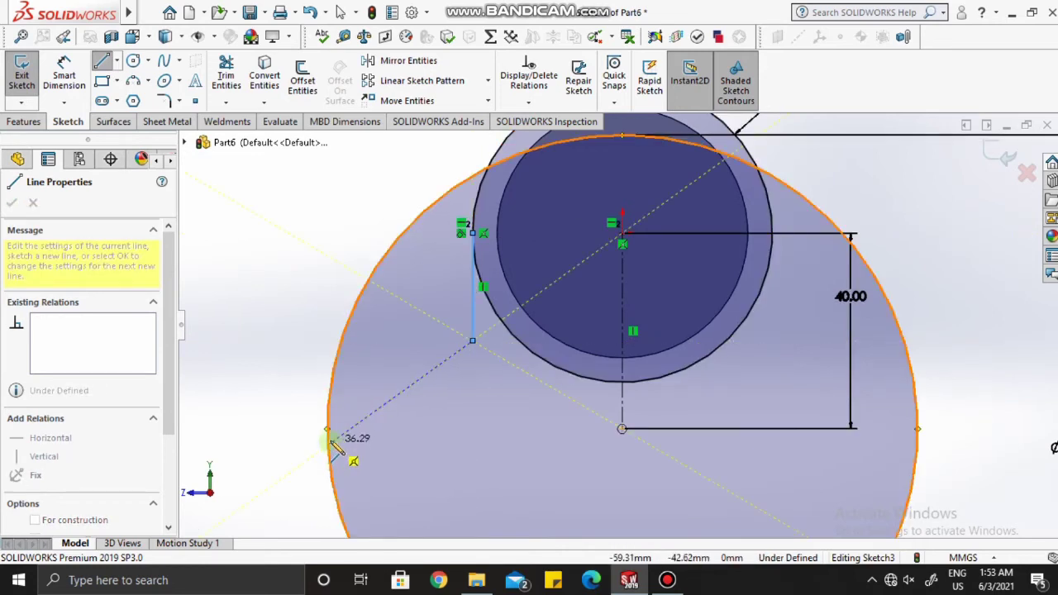
pyautogui.click(328, 447)
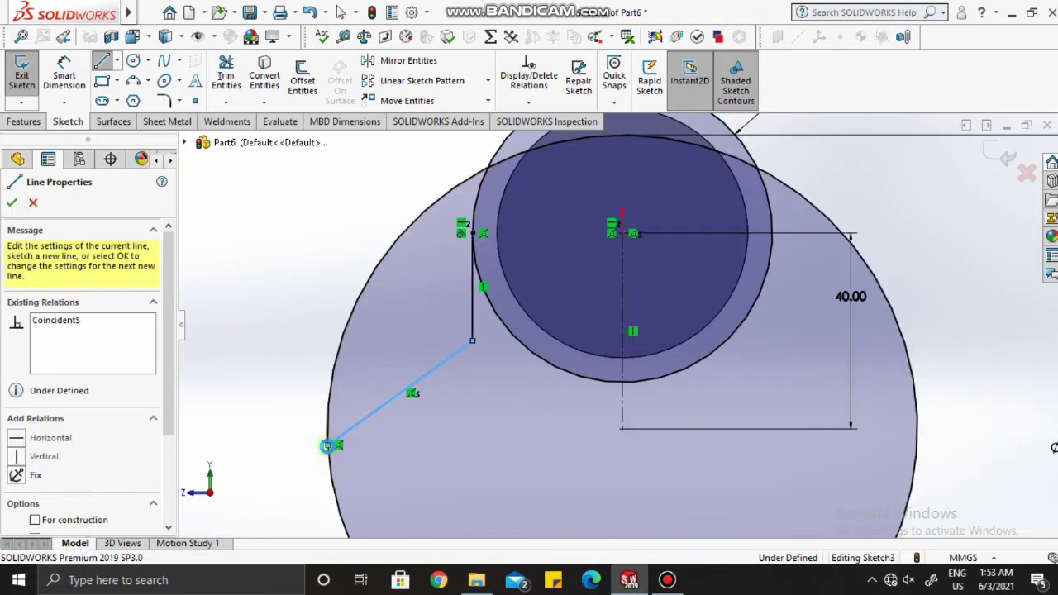
pyautogui.press('Escape')
pyautogui.scroll(2, 633, 332)
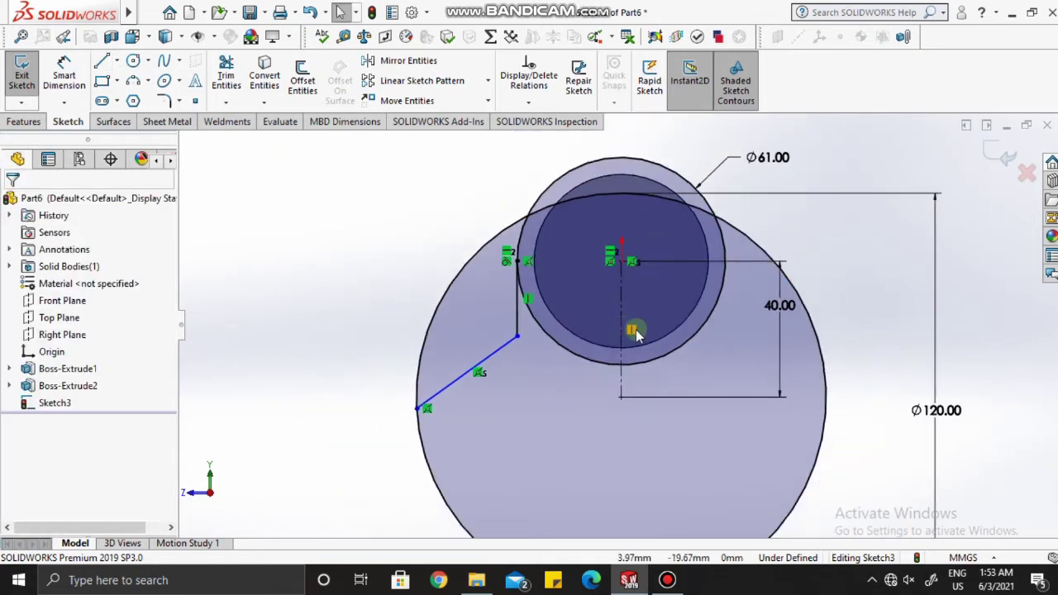
# Step: Dimension the vertical line at the 61 mm circle's left side and set its length to 20 mm
pyautogui.click(63, 74)
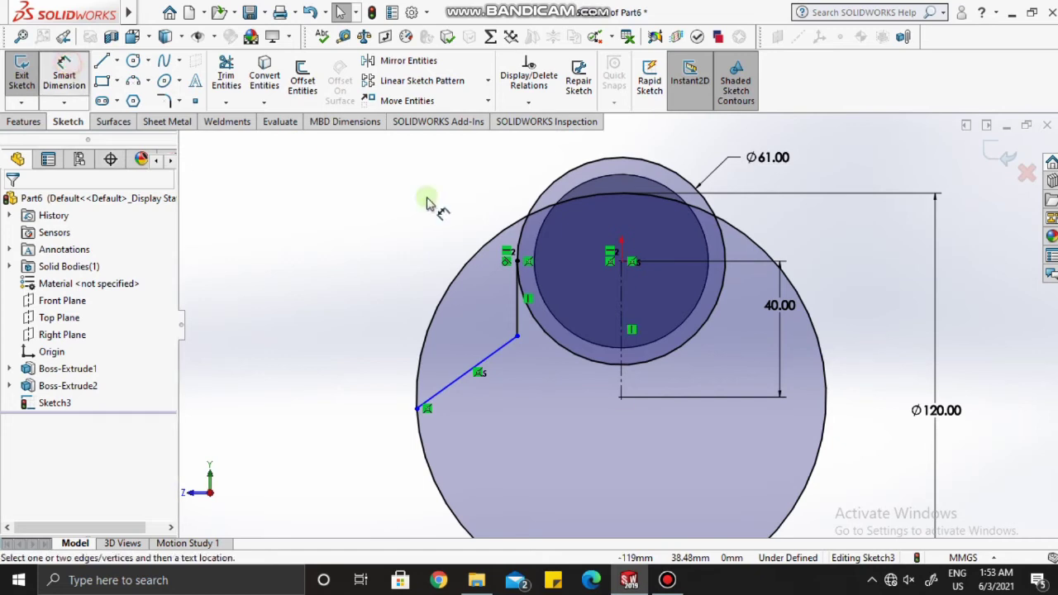
pyautogui.click(515, 262)
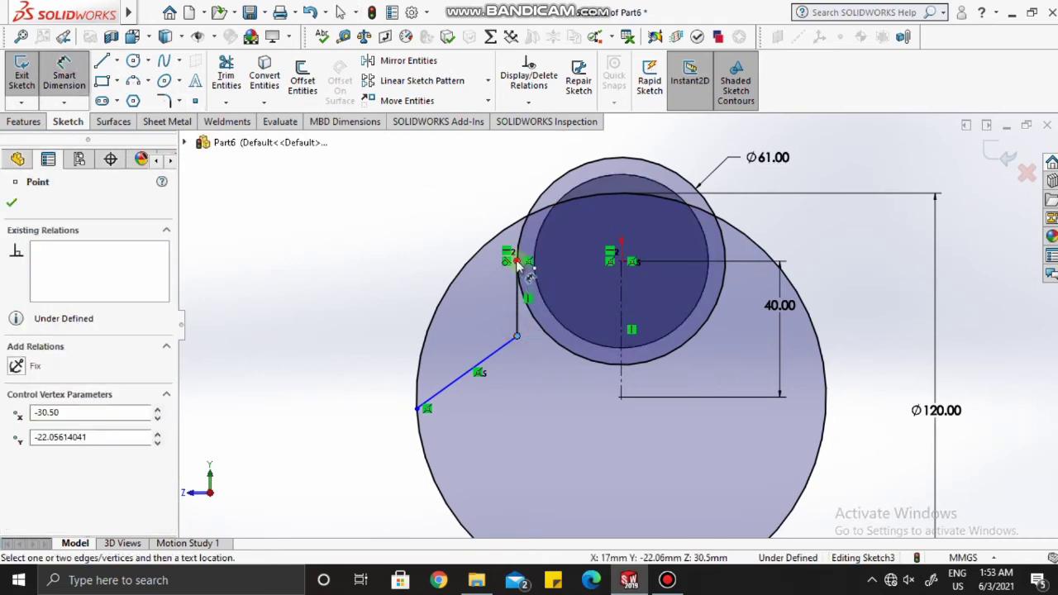
pyautogui.click(358, 299)
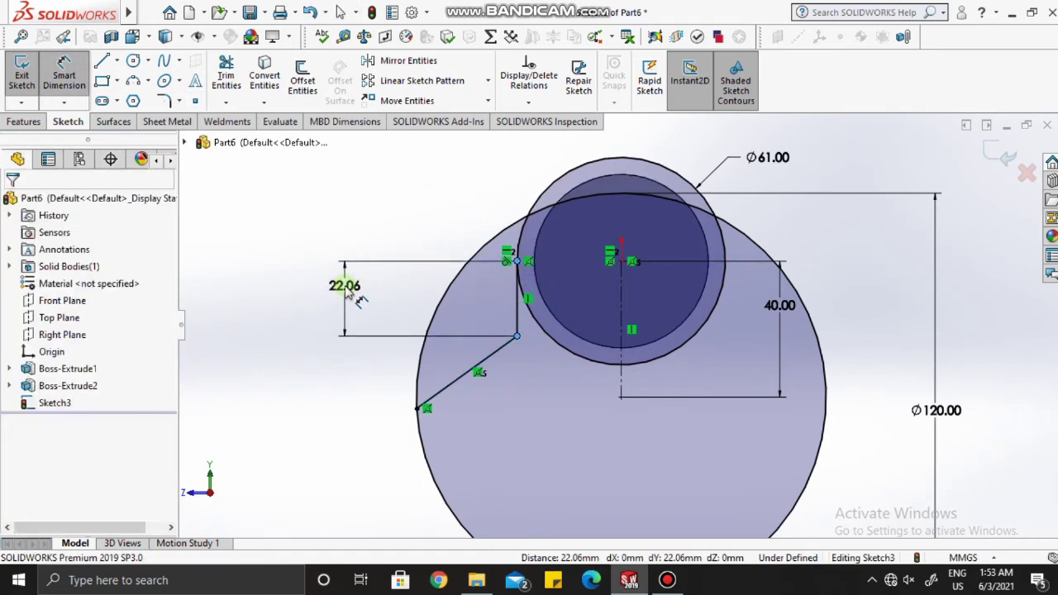
pyautogui.write('20')
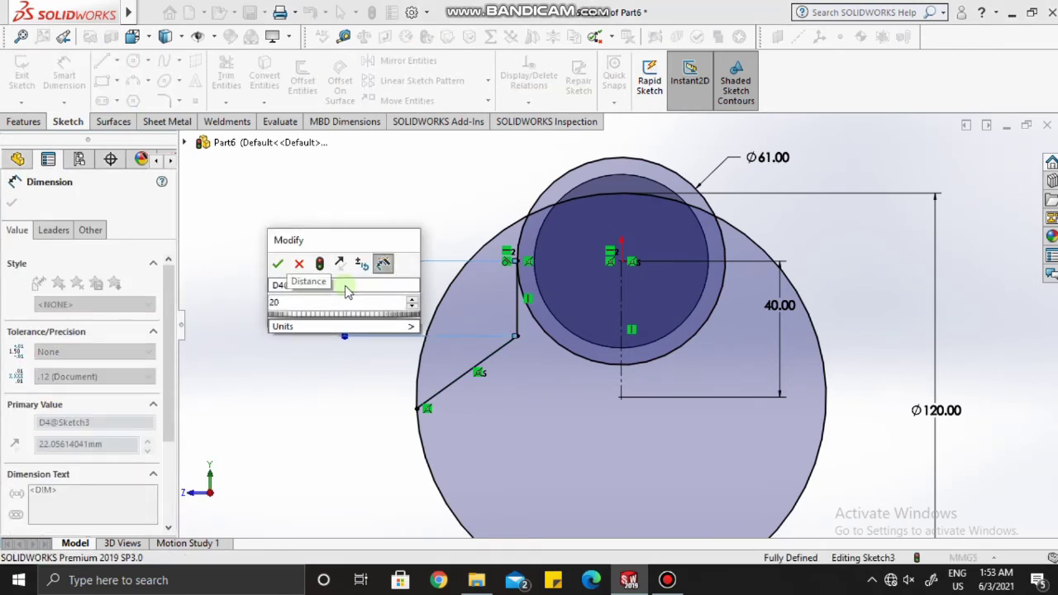
pyautogui.press('Return')
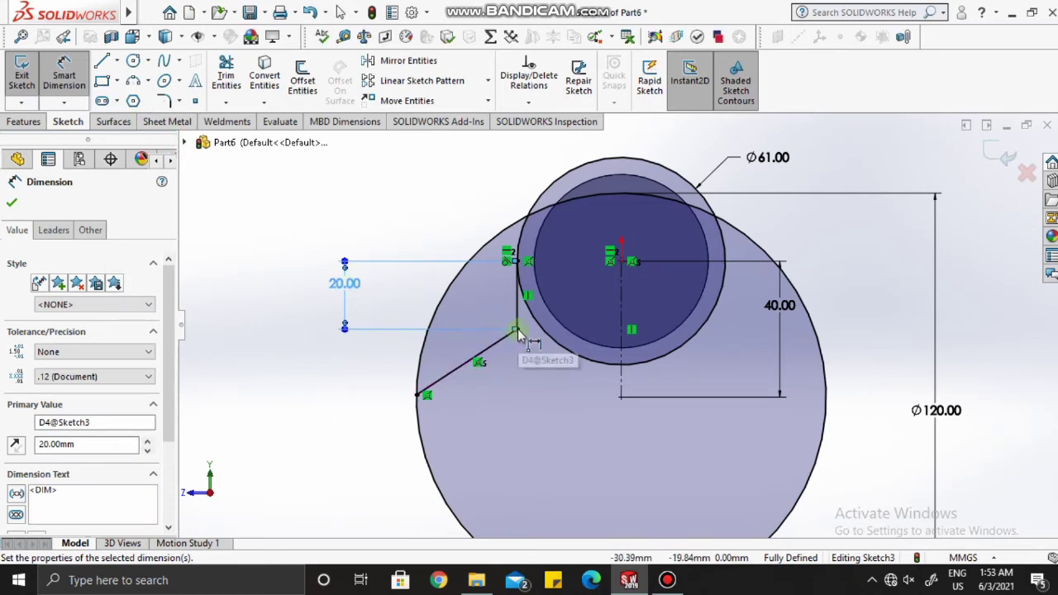
# Step: Try to dimension the vertical distance between the two ends of the slanted line
pyautogui.scroll(-3, 520, 330)
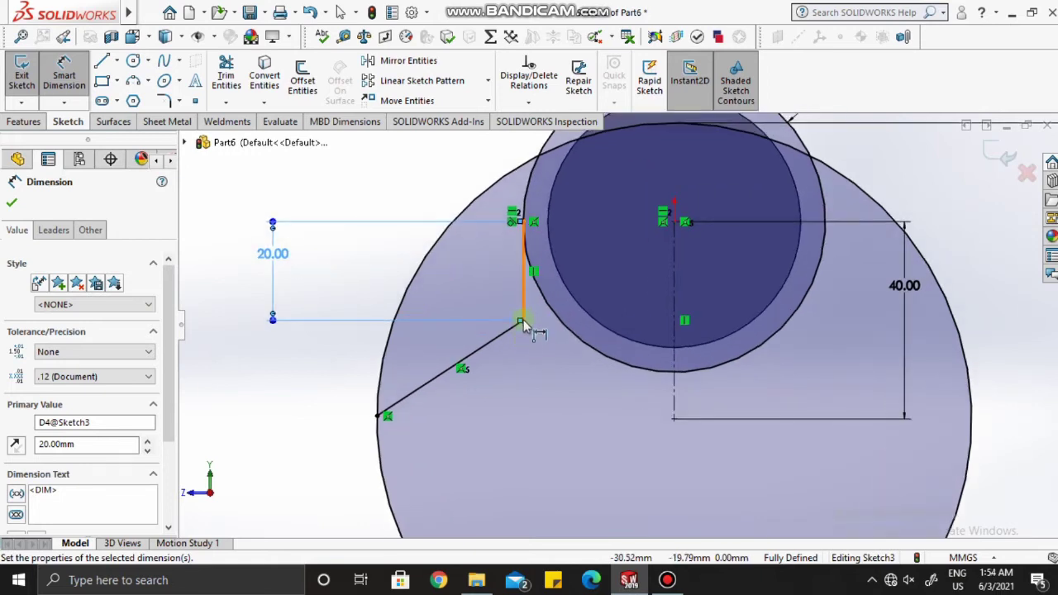
pyautogui.click(381, 414)
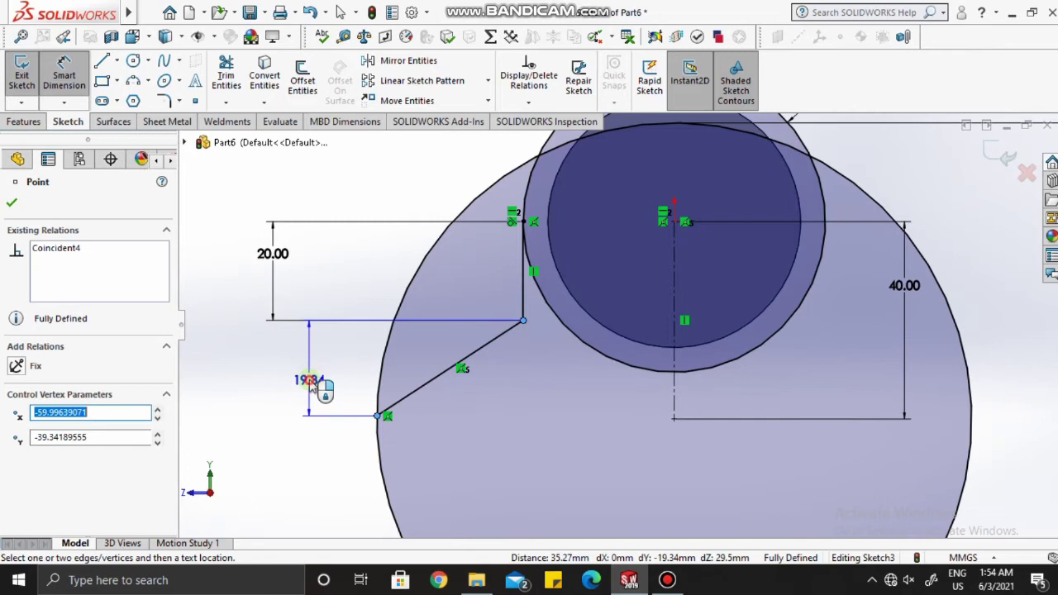
pyautogui.click(311, 384)
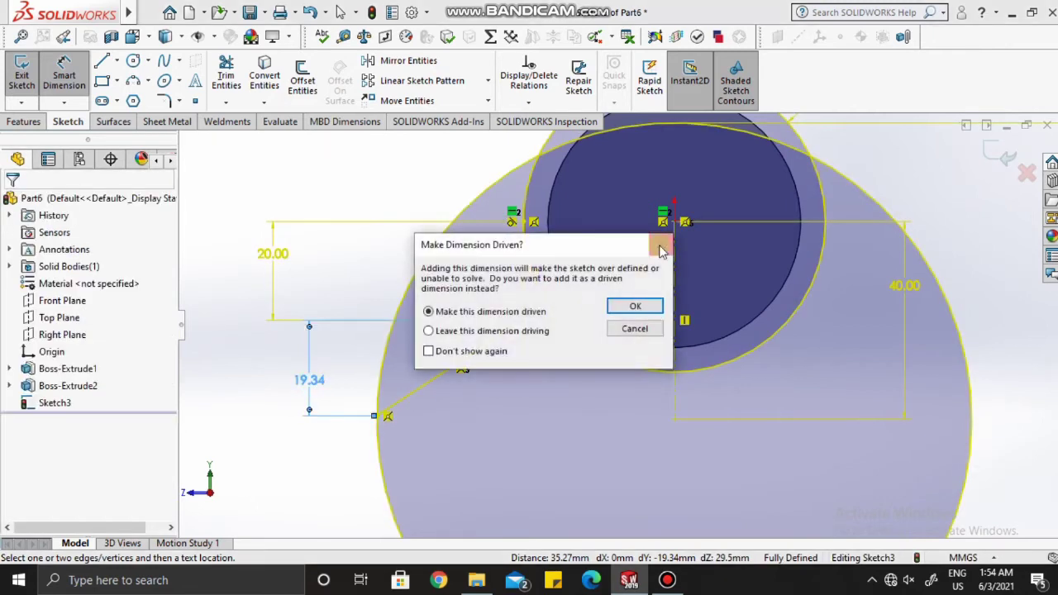
pyautogui.click(661, 246)
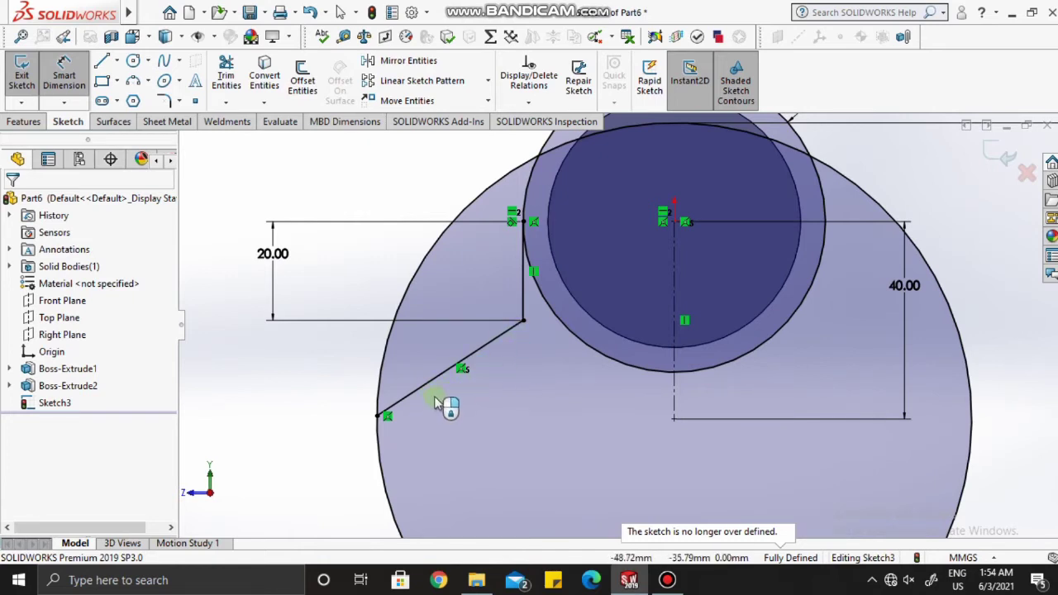
# Step: Delete the slanted line between the short vertical line and the 120 mm circle
pyautogui.scroll(-2, 530, 397)
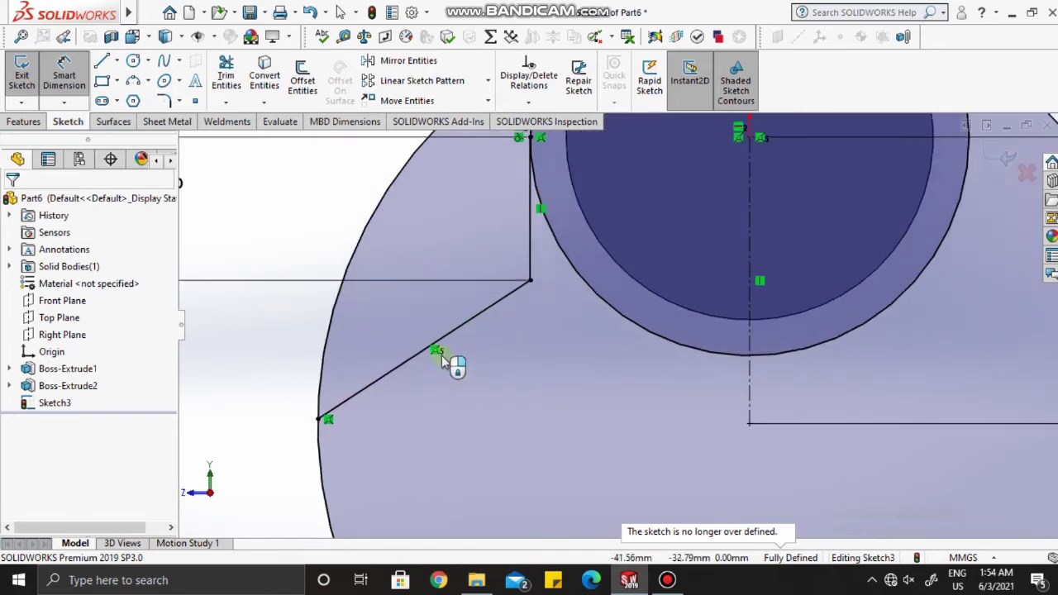
pyautogui.scroll(1, 586, 331)
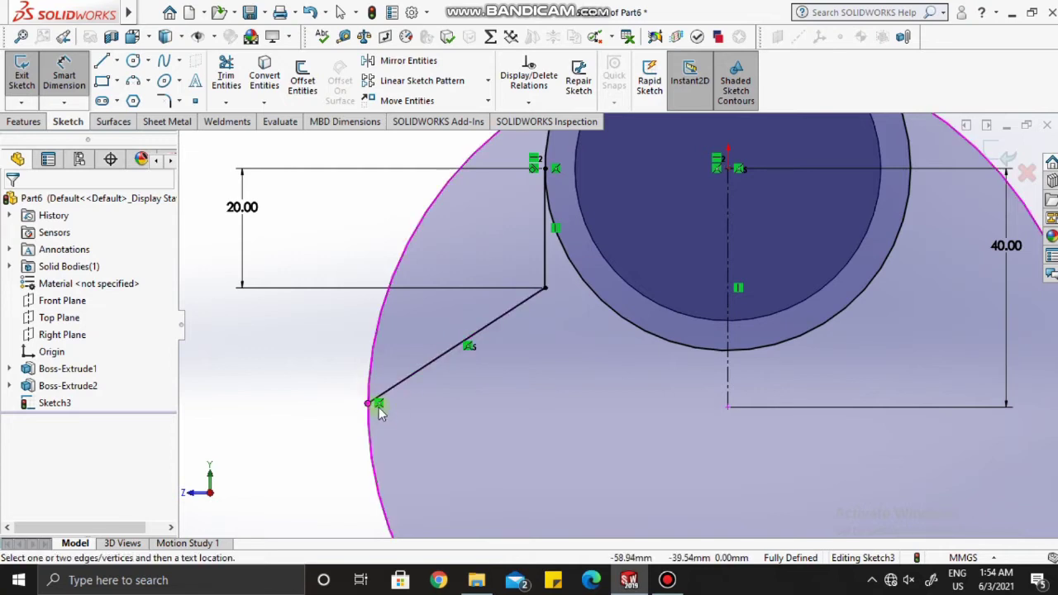
pyautogui.scroll(3, 488, 357)
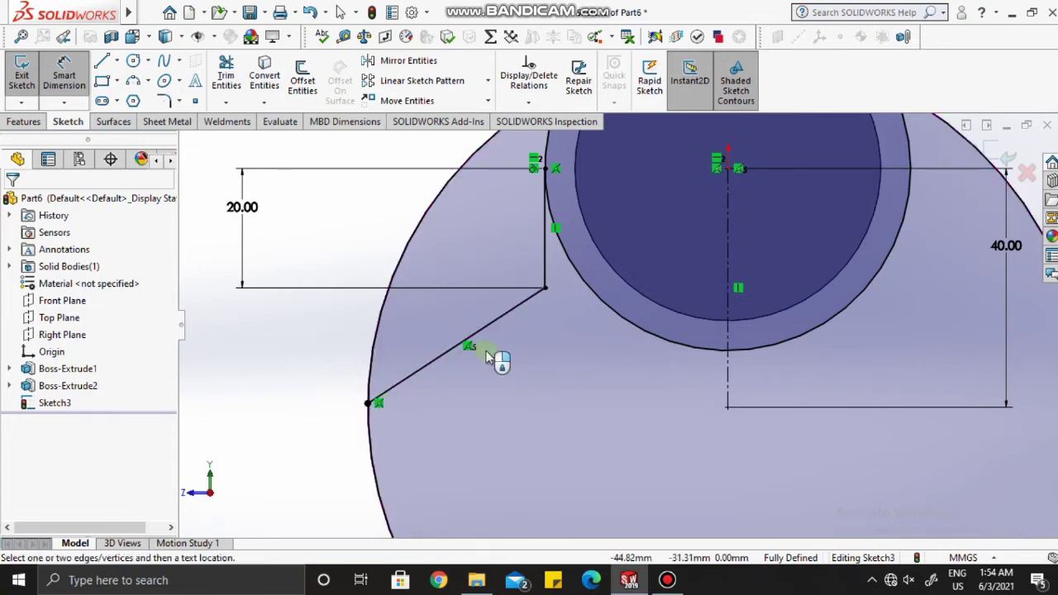
pyautogui.click(507, 354)
pyautogui.press('Delete')
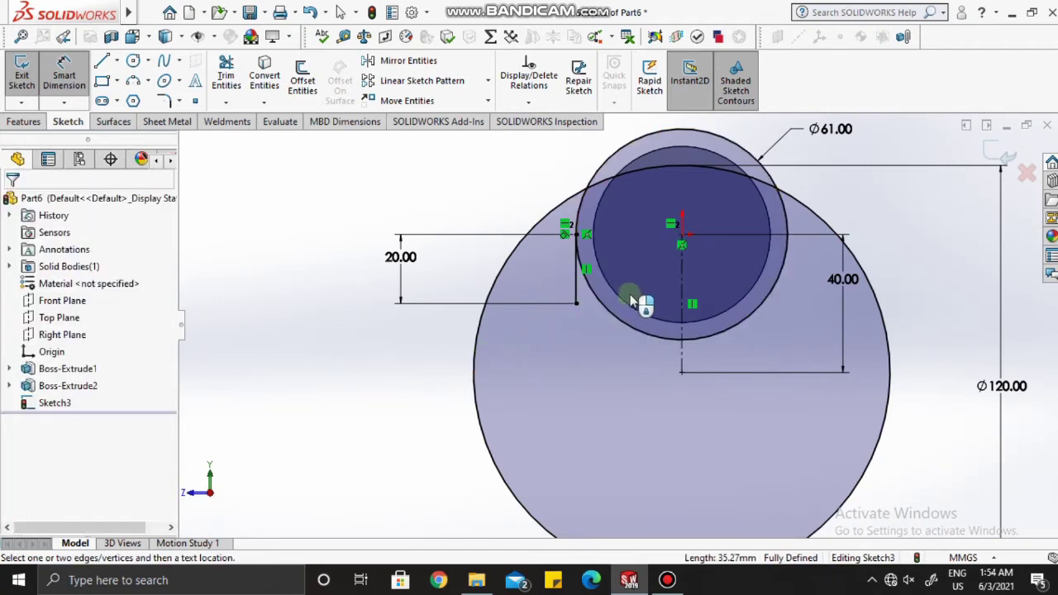
# Step: Draw a slanted line about 38 mm long from the short vertical line's lower end to the left side of the 120 mm circle
pyautogui.scroll(-2, 618, 324)
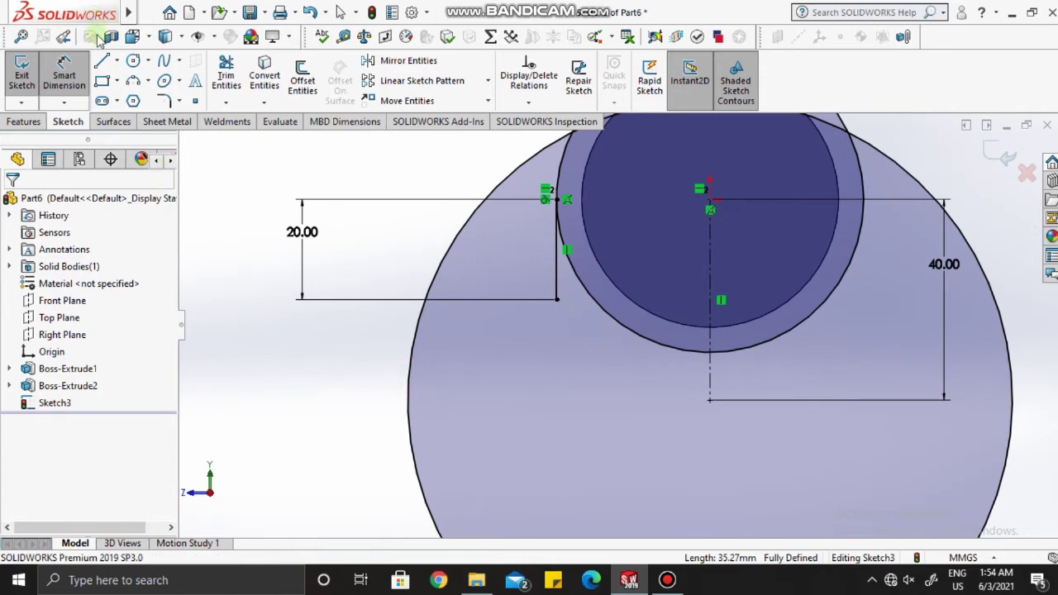
pyautogui.click(102, 61)
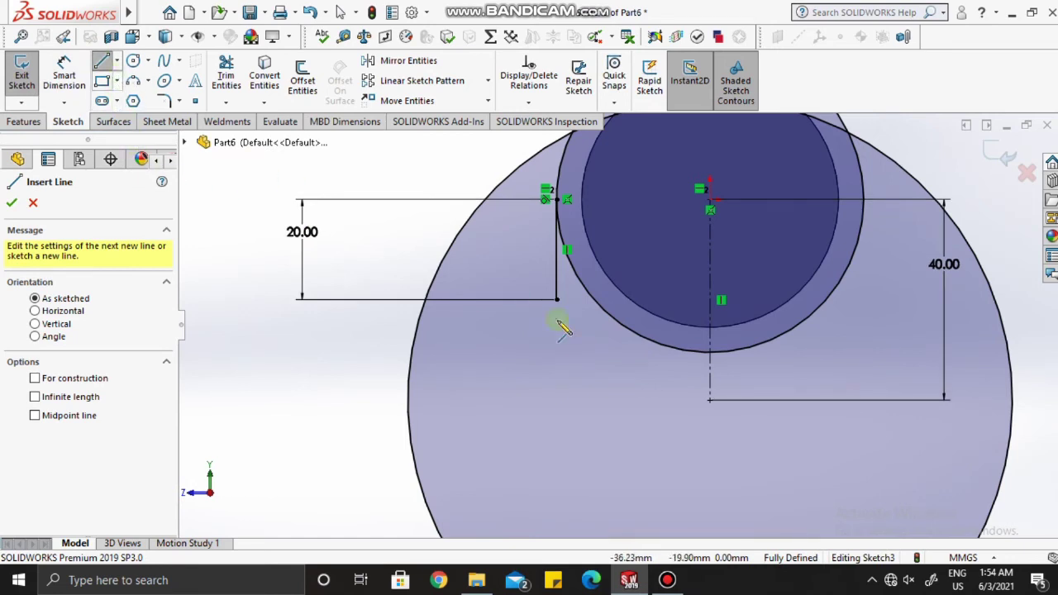
pyautogui.click(556, 300)
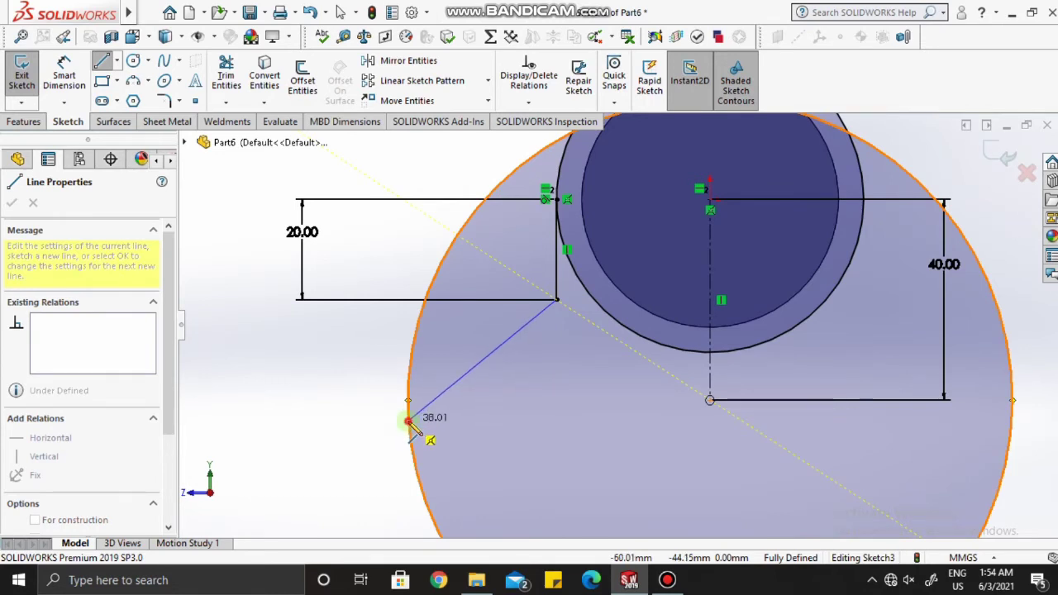
pyautogui.click(408, 422)
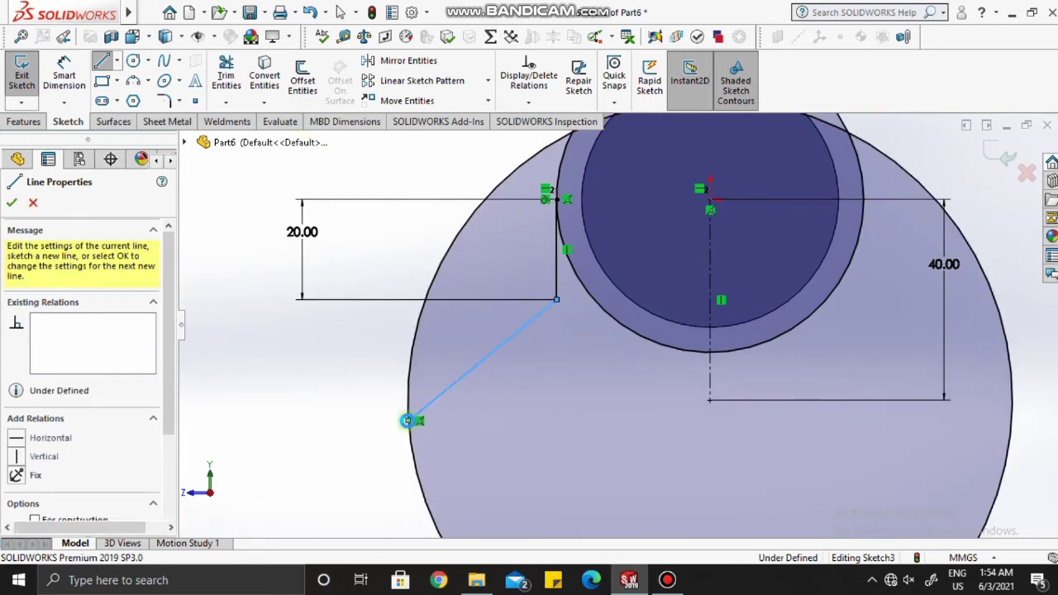
pyautogui.press('Escape')
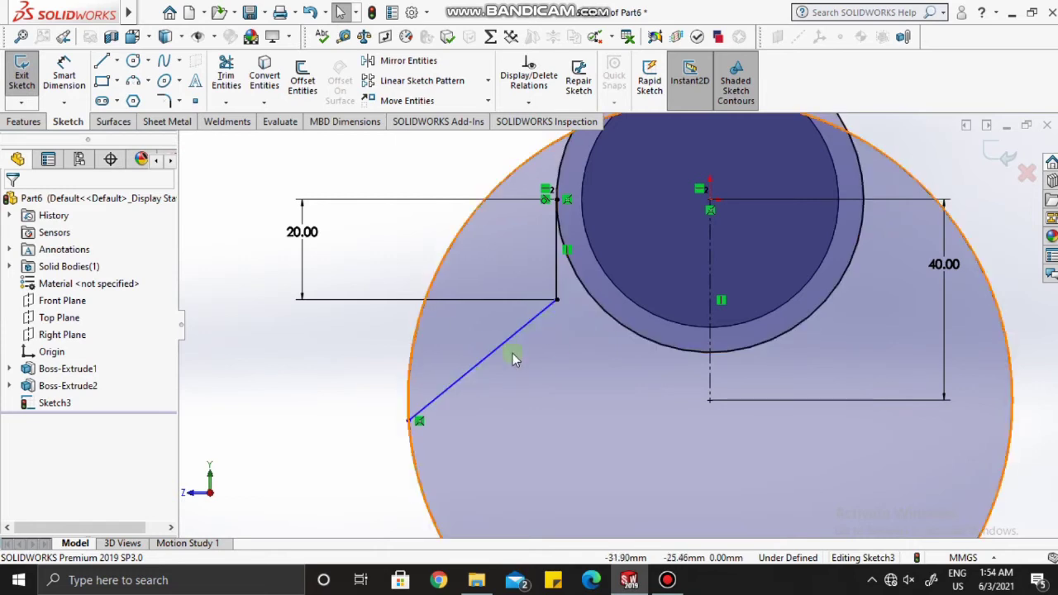
# Step: Dimension the vertical distance between the slanted line's two endpoints and set it to 20 mm
pyautogui.click(63, 74)
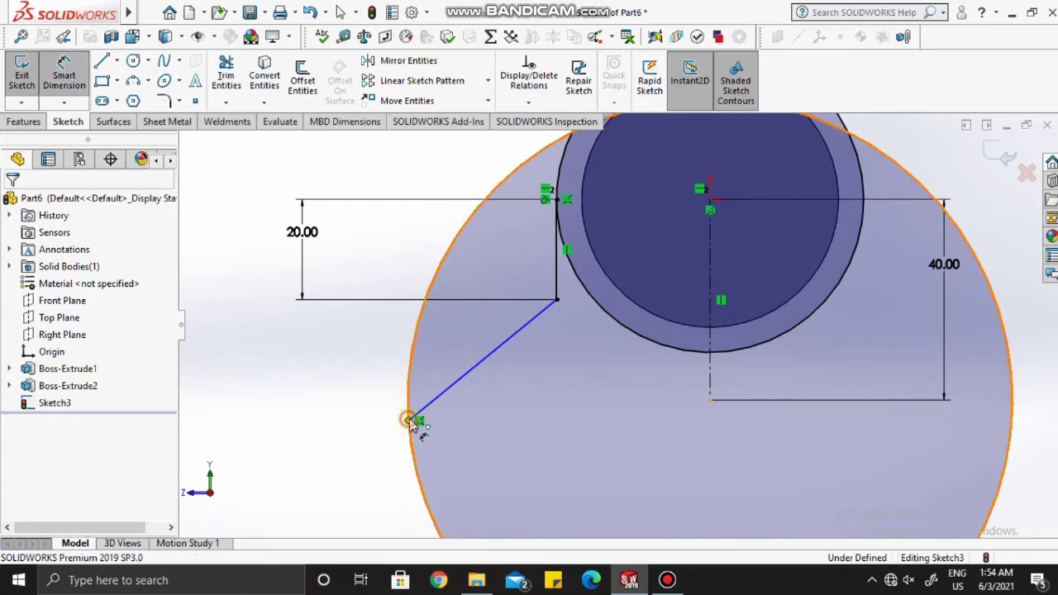
pyautogui.click(557, 300)
pyautogui.click(408, 421)
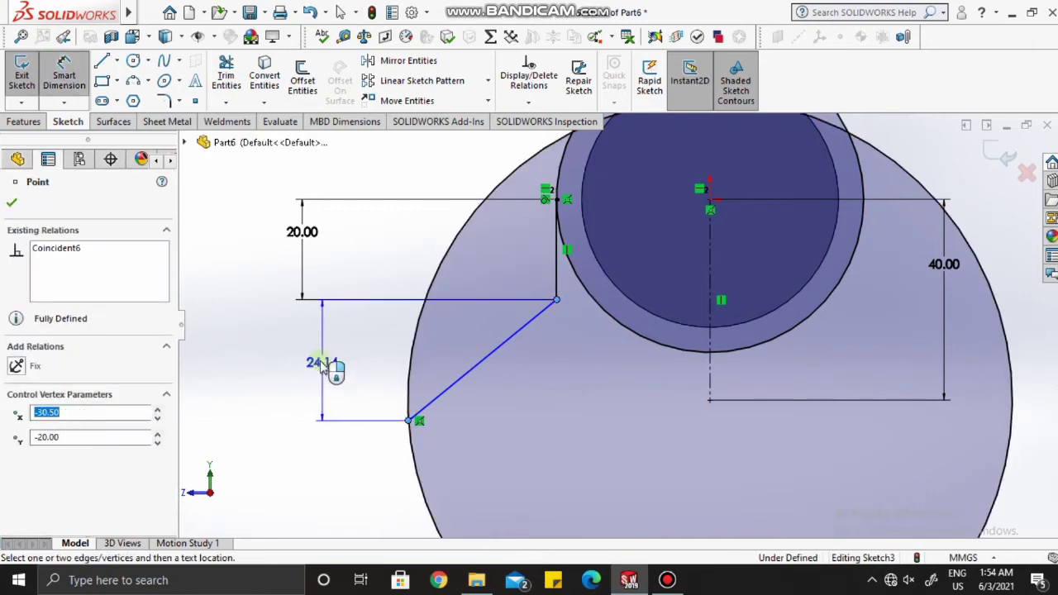
pyautogui.click(318, 368)
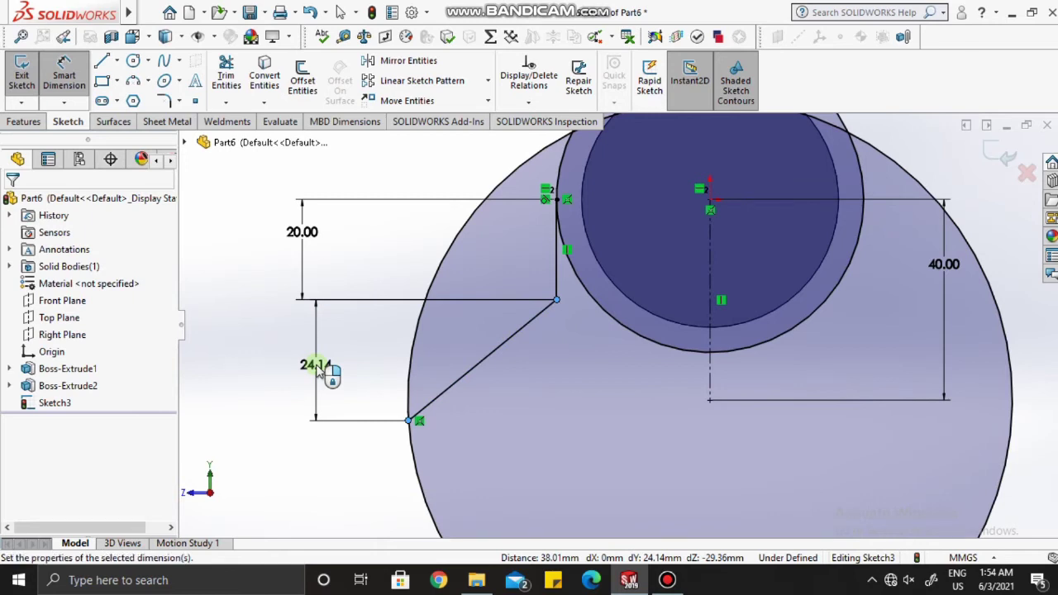
pyautogui.doubleClick(318, 368)
pyautogui.press('Return')
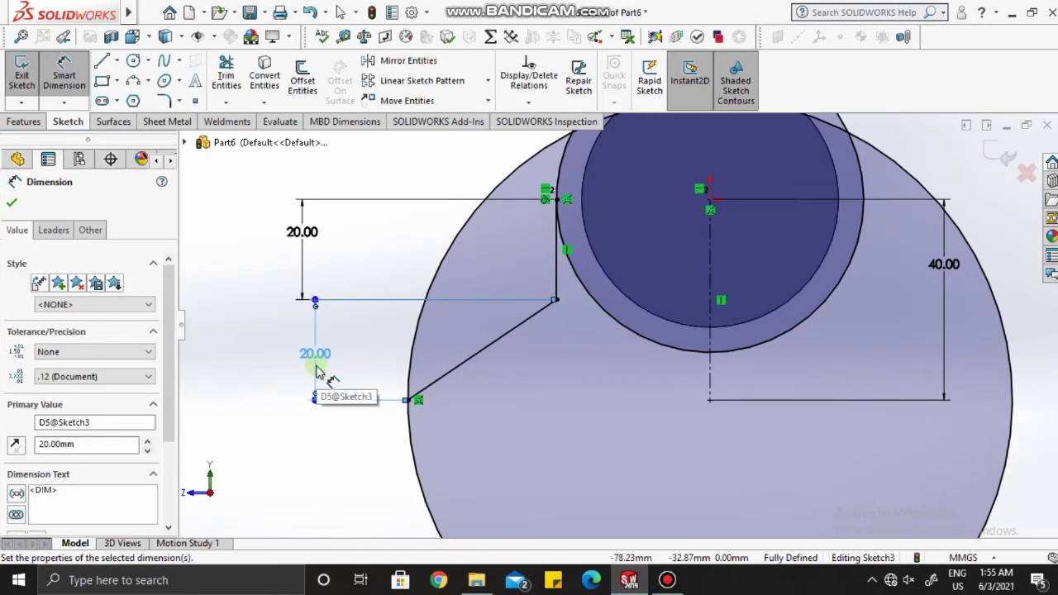
# Step: Mirror the short vertical line and the slanted line about the vertical centerline, keeping the originals
pyautogui.scroll(-1, 585, 389)
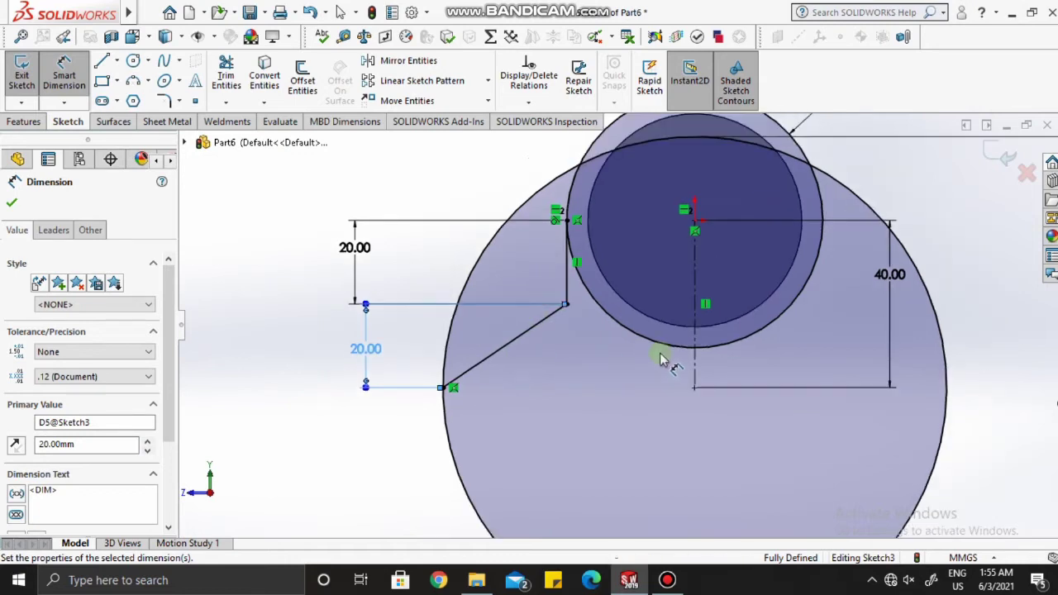
pyautogui.click(403, 63)
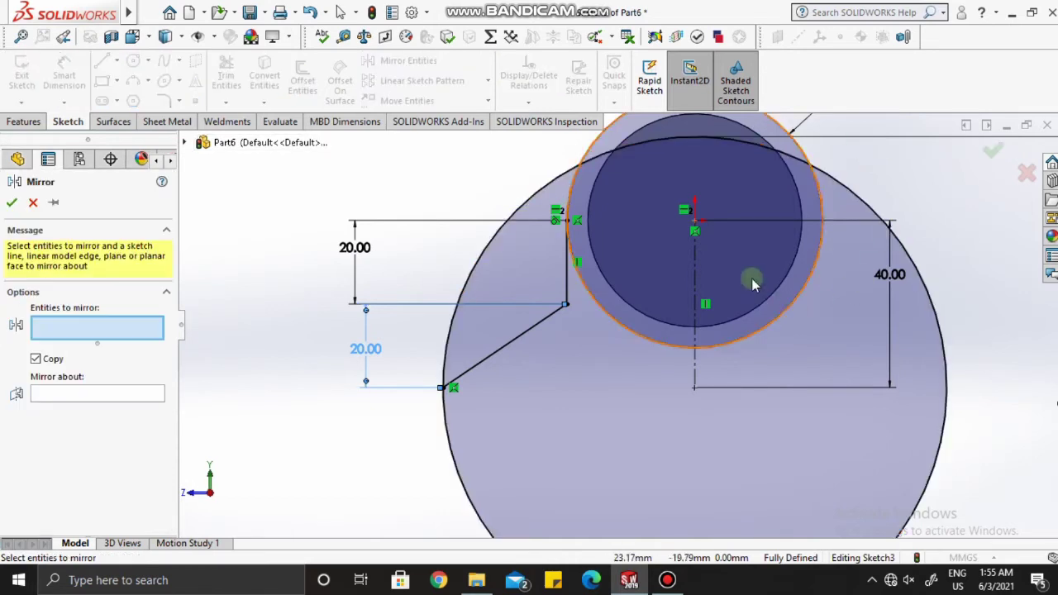
pyautogui.click(569, 278)
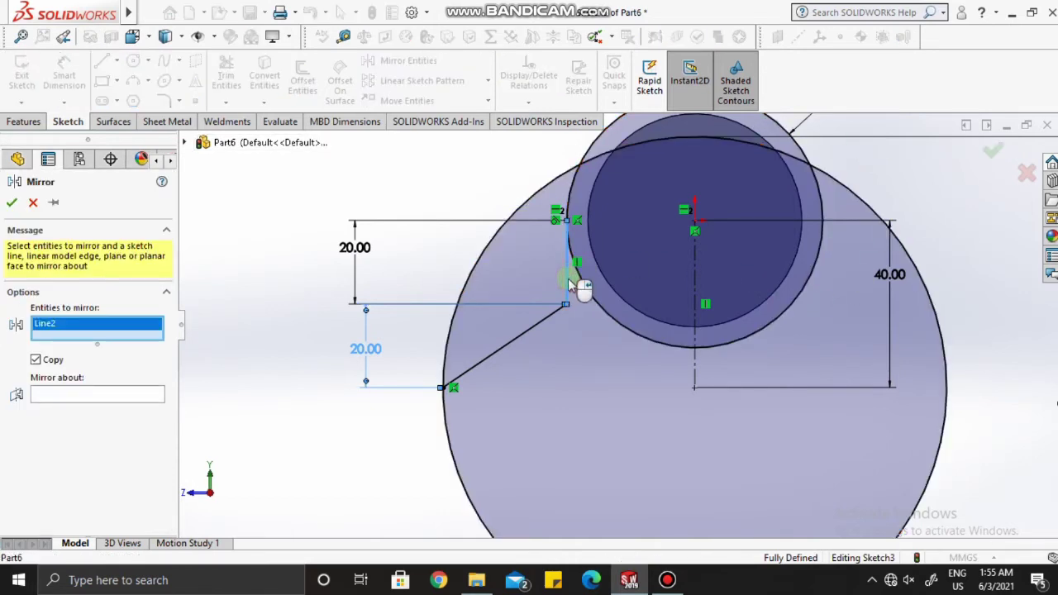
pyautogui.click(537, 325)
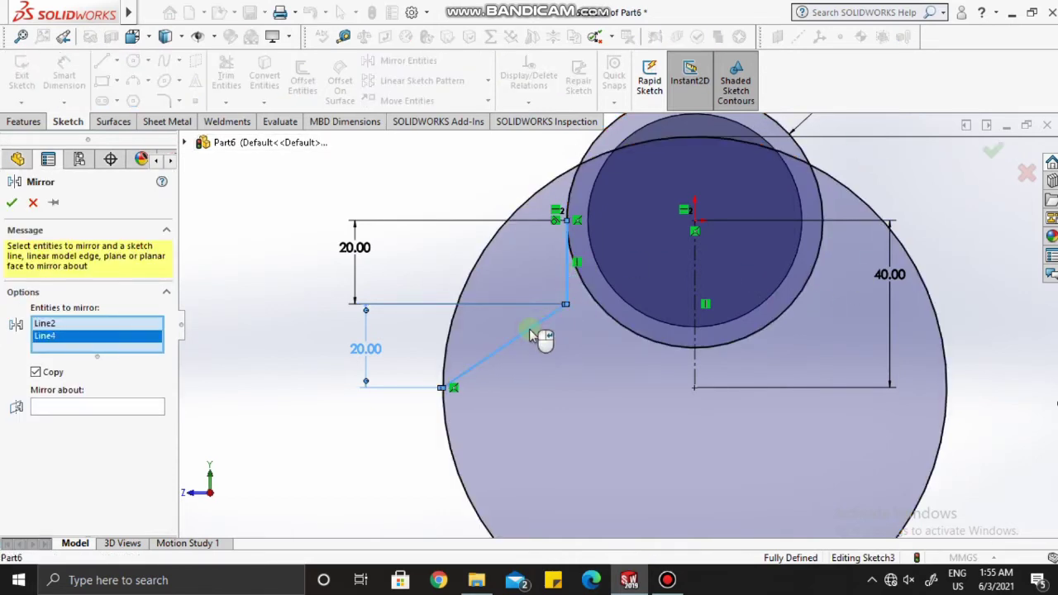
pyautogui.click(76, 407)
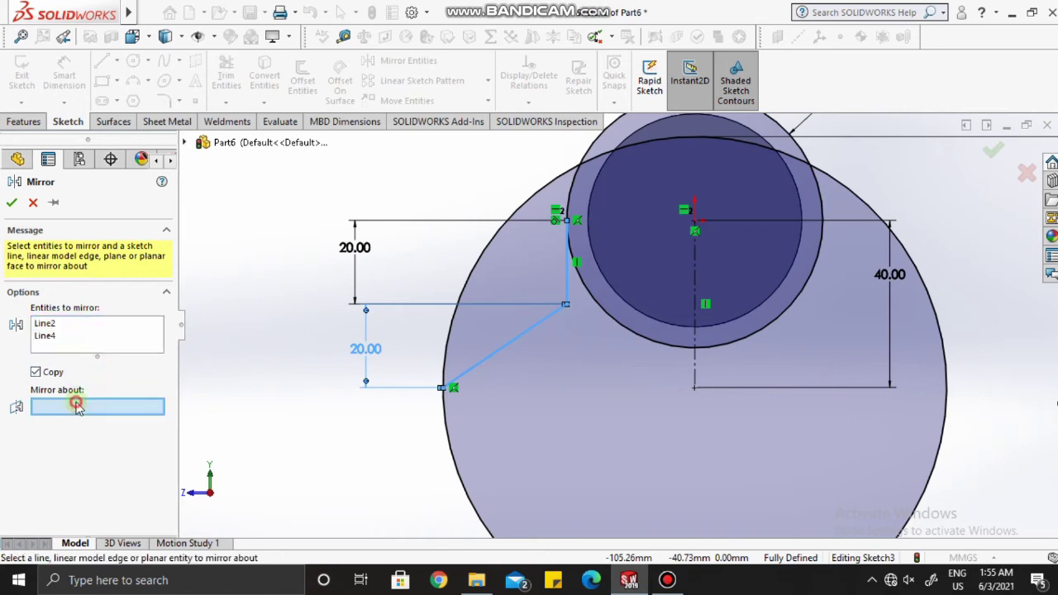
pyautogui.click(695, 283)
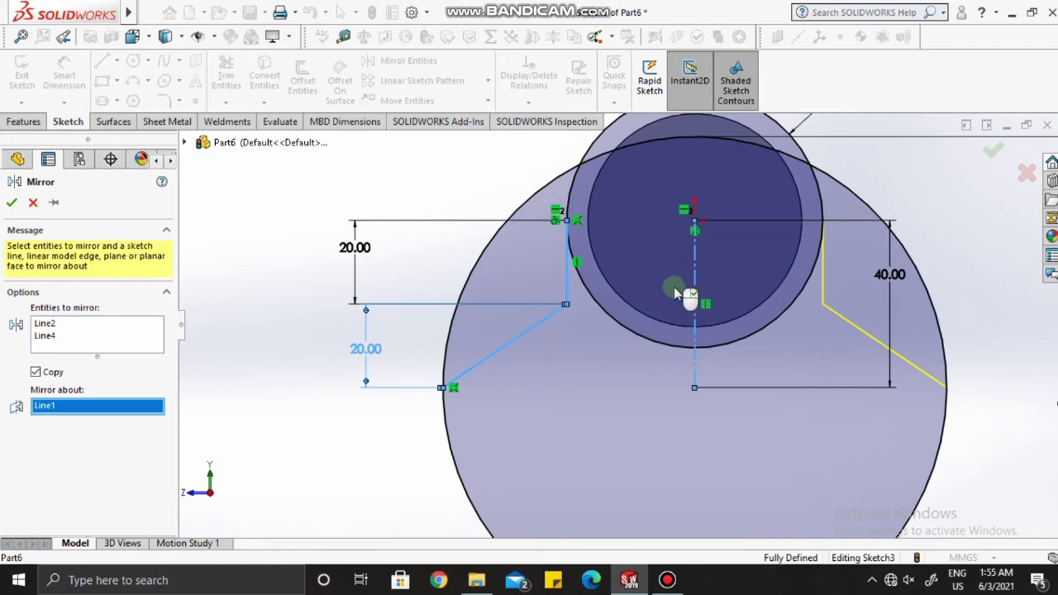
pyautogui.click(11, 204)
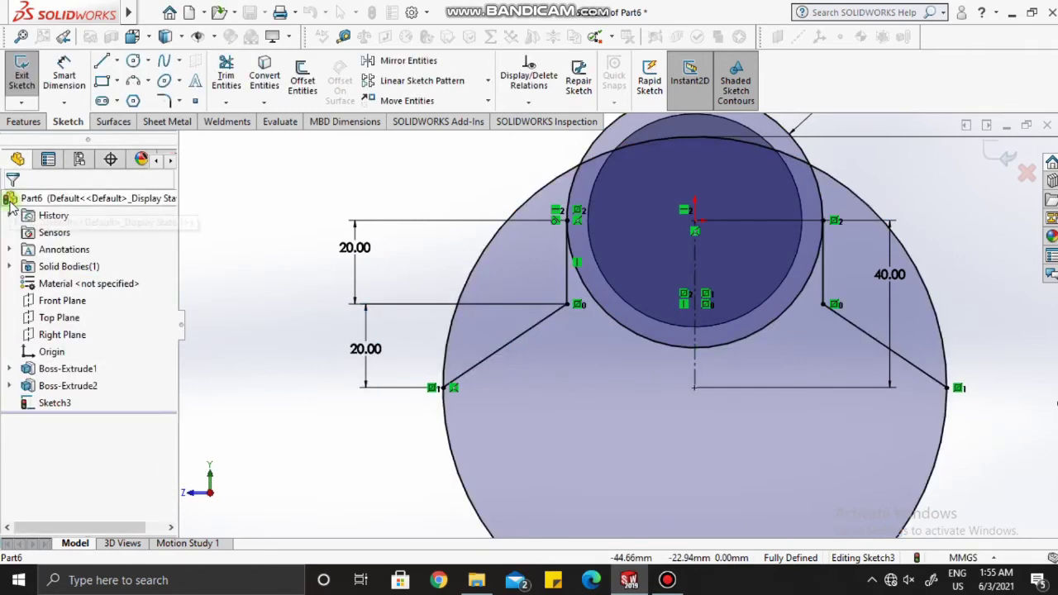
pyautogui.keyDown('ctrl'); pyautogui.moveTo(1004, 355); pyautogui.dragTo(847, 337, button='middle'); pyautogui.keyUp('ctrl')
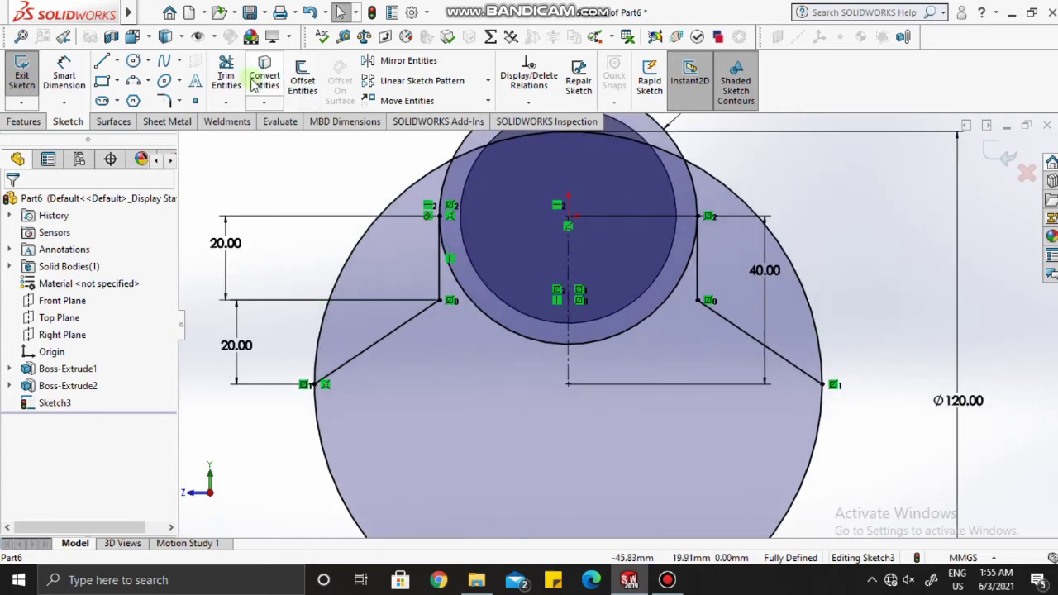
# Step: Trim away the 120 mm circle's upper arcs and the 61 mm circle's lower arc between the mirrored side lines
pyautogui.click(226, 75)
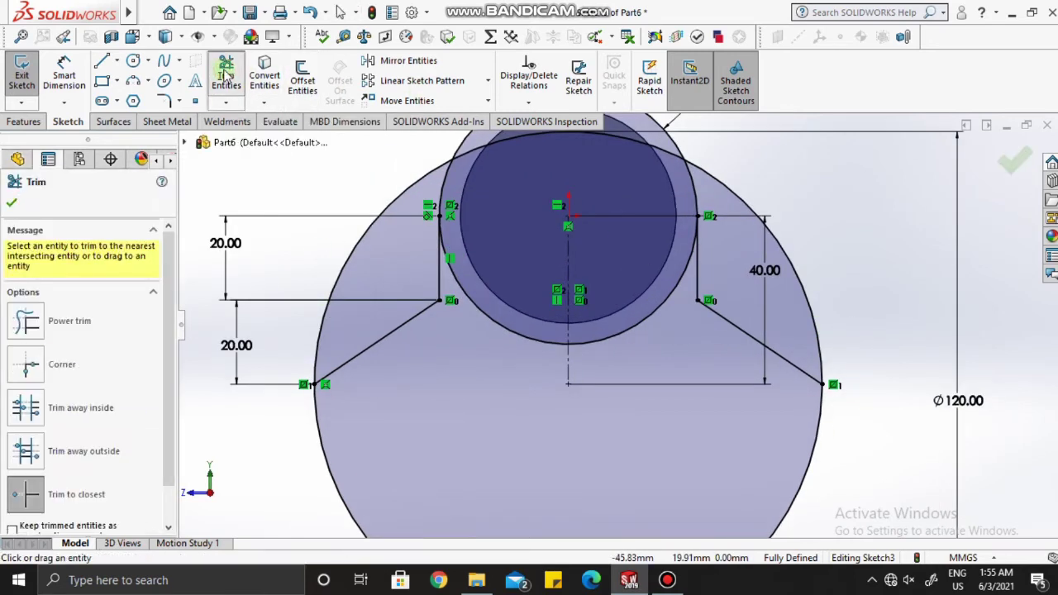
pyautogui.click(405, 197)
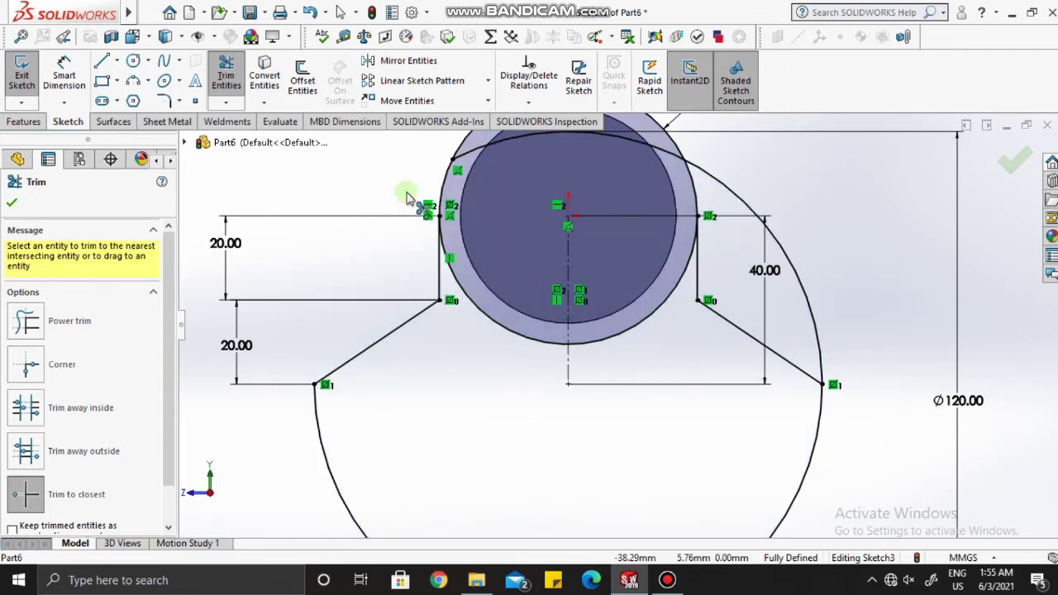
pyautogui.click(738, 190)
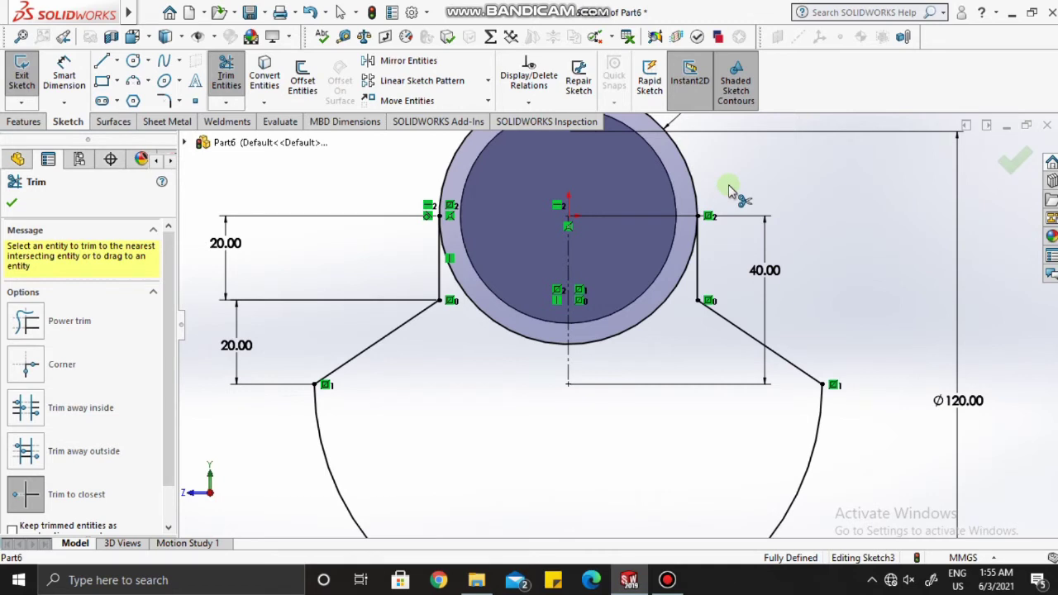
pyautogui.click(630, 333)
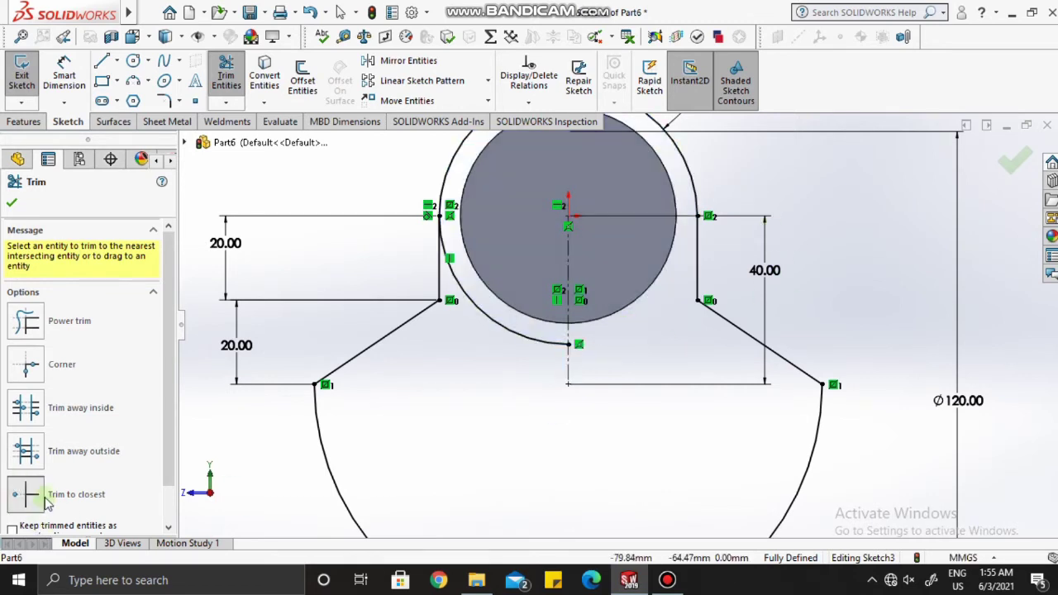
pyautogui.click(509, 330)
pyautogui.scroll(1, 608, 304)
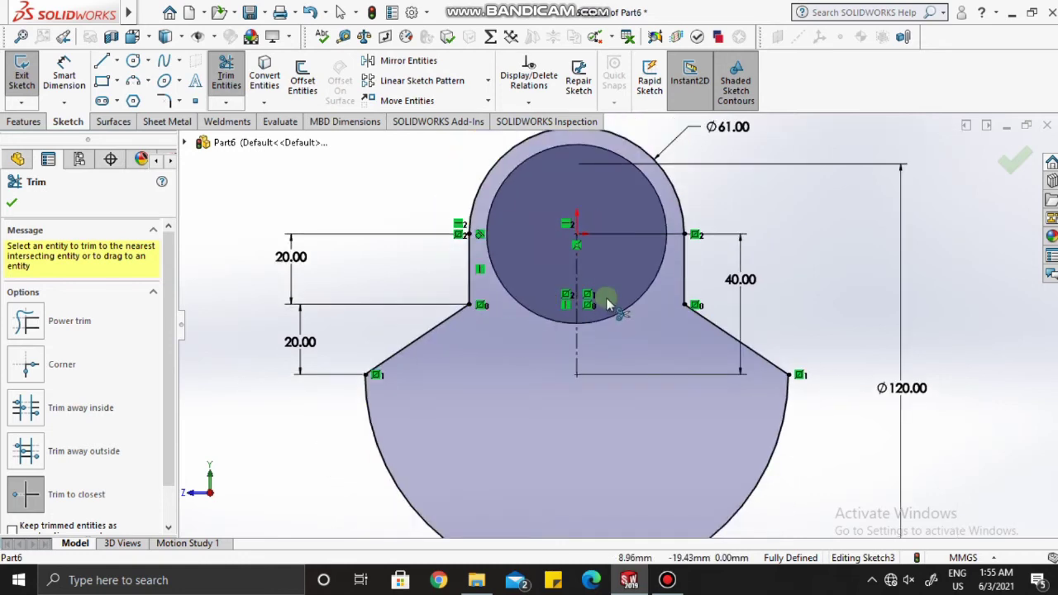
pyautogui.scroll(1, 607, 304)
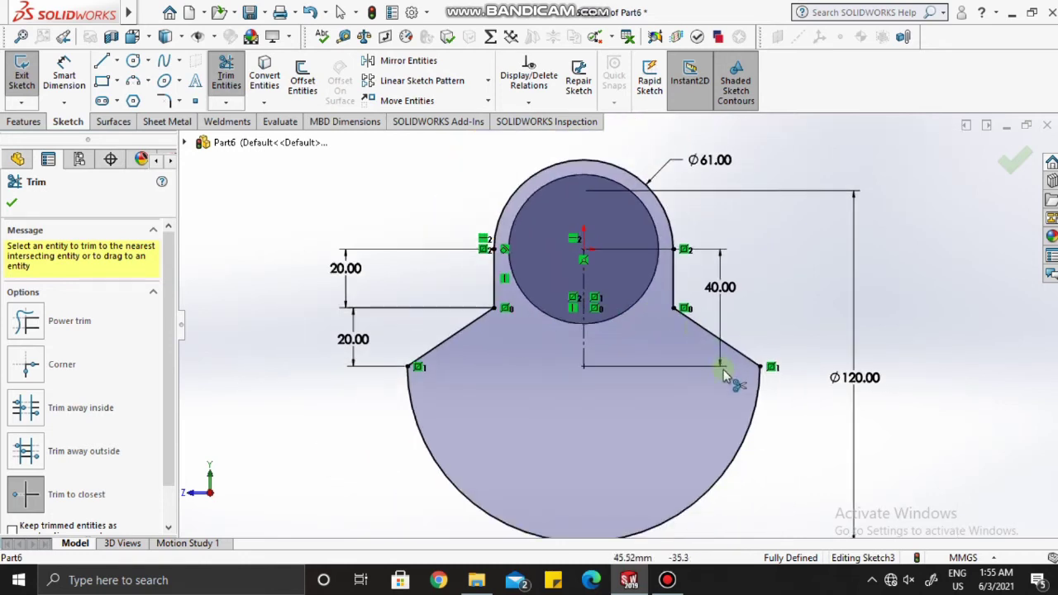
pyautogui.click(11, 203)
# Step: Extrude the trimmed flange profile 20 mm, Blind and merged with the body, away from the cylinder
pyautogui.moveTo(807, 231)
pyautogui.mouseDown(button='middle')
pyautogui.moveTo(791, 224)
pyautogui.moveTo(740, 246)
pyautogui.mouseUp(button='middle')
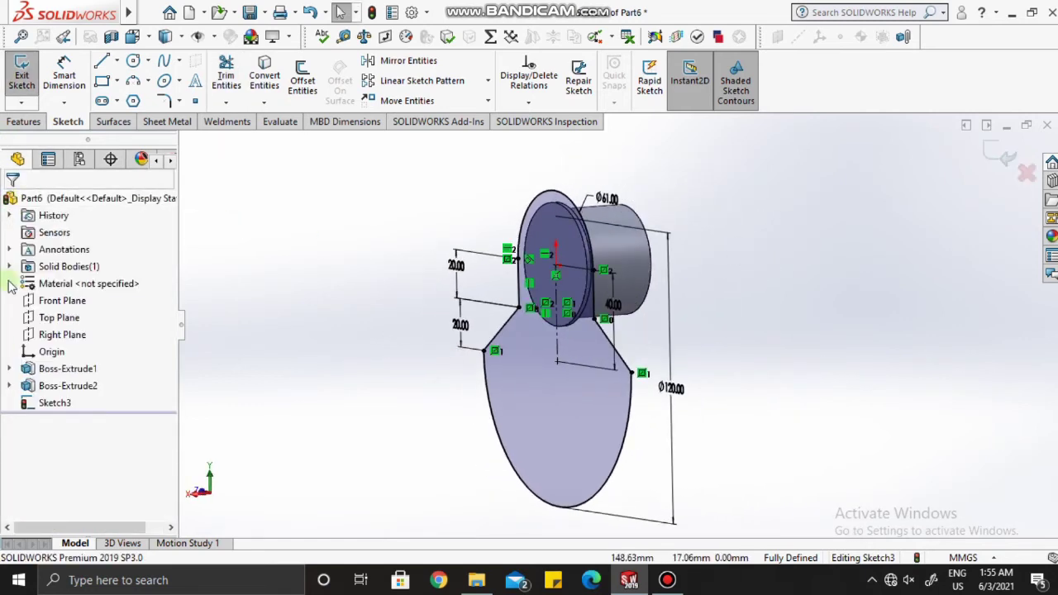
pyautogui.click(24, 122)
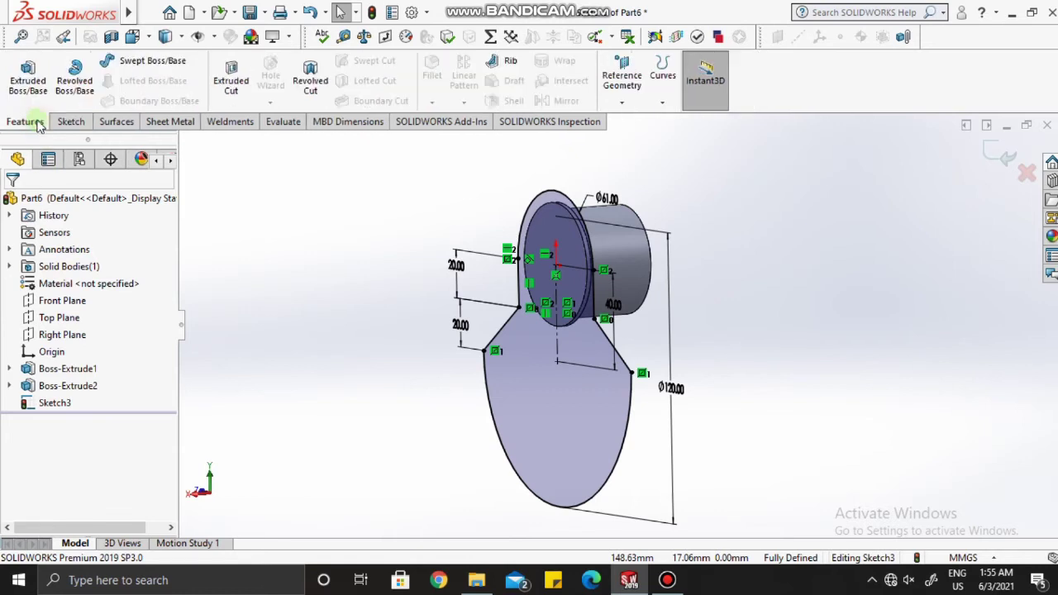
pyautogui.click(38, 76)
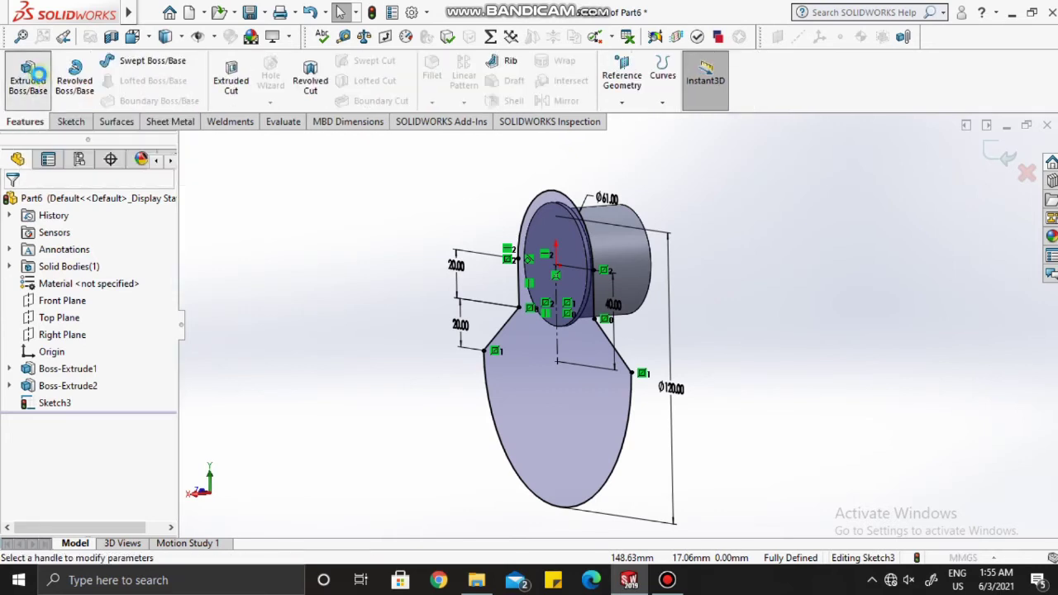
pyautogui.click(77, 353)
pyautogui.press('BackSpace')
pyautogui.press('BackSpace')
pyautogui.press('BackSpace')
pyautogui.press('BackSpace')
pyautogui.press('BackSpace')
pyautogui.press('BackSpace')
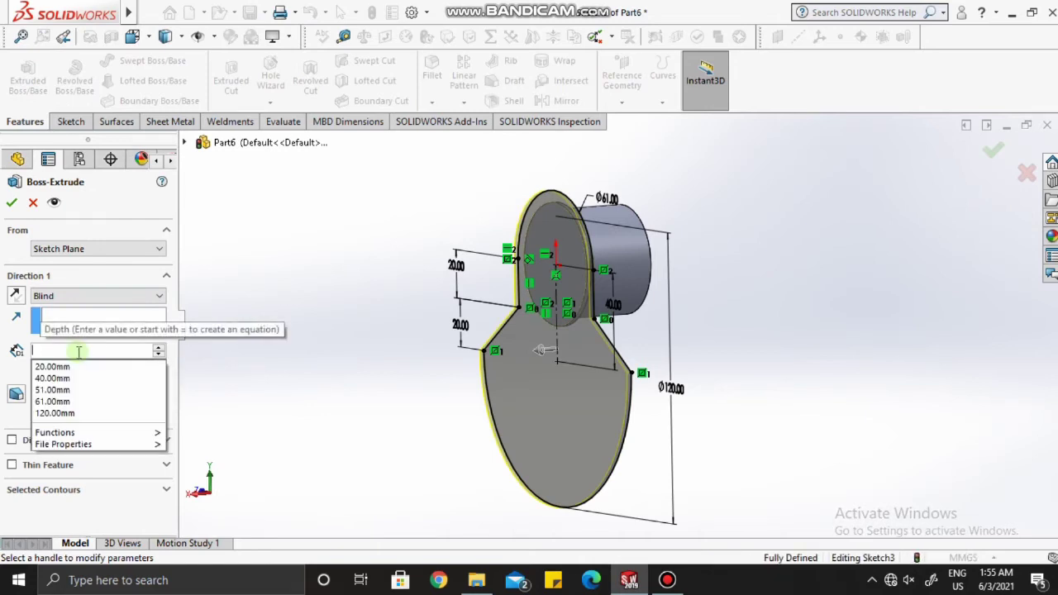
pyautogui.write('20')
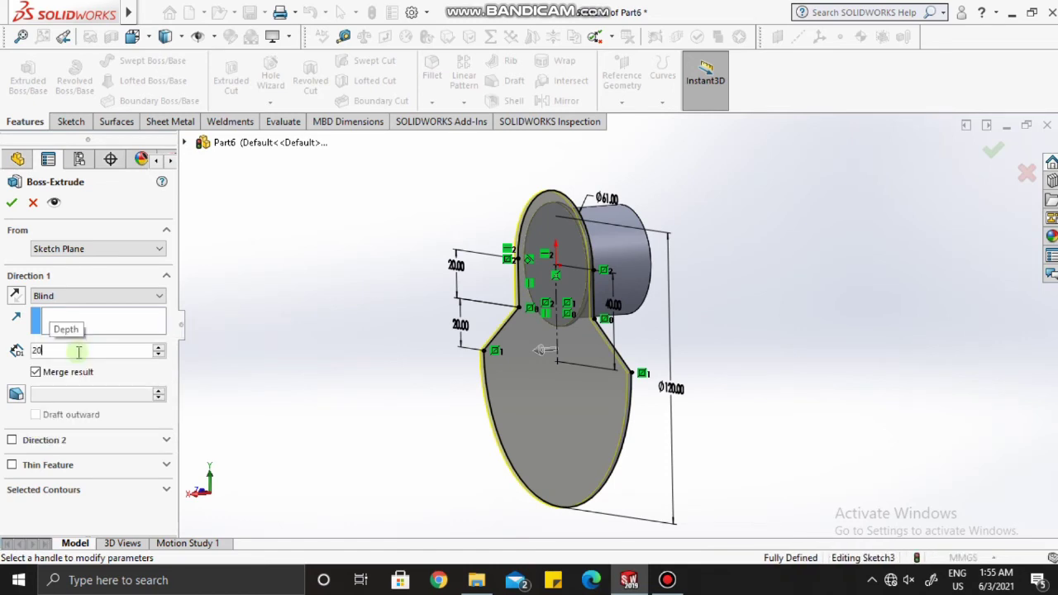
pyautogui.press('Return')
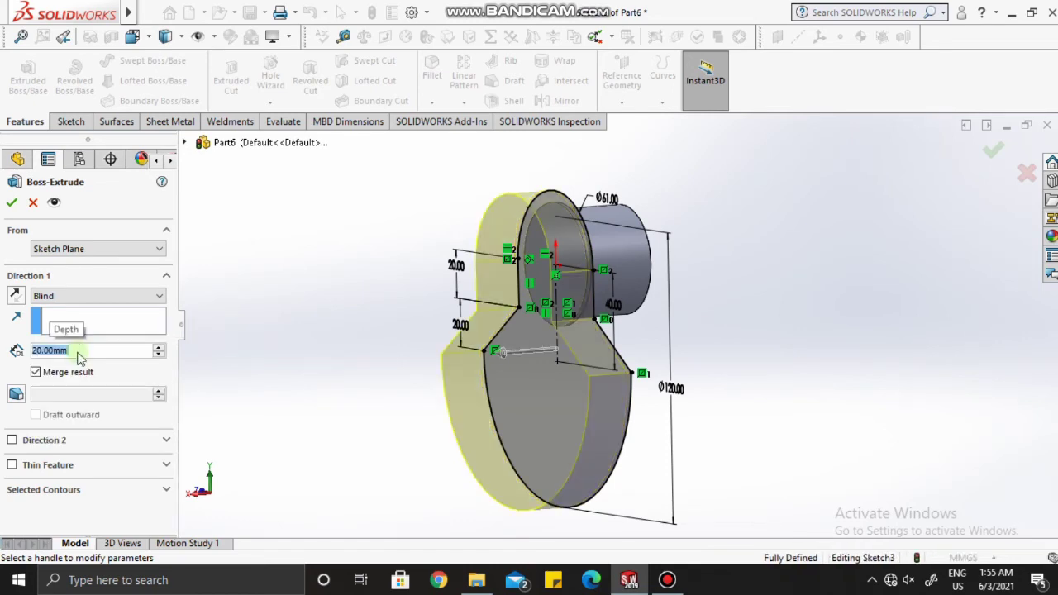
pyautogui.click(11, 204)
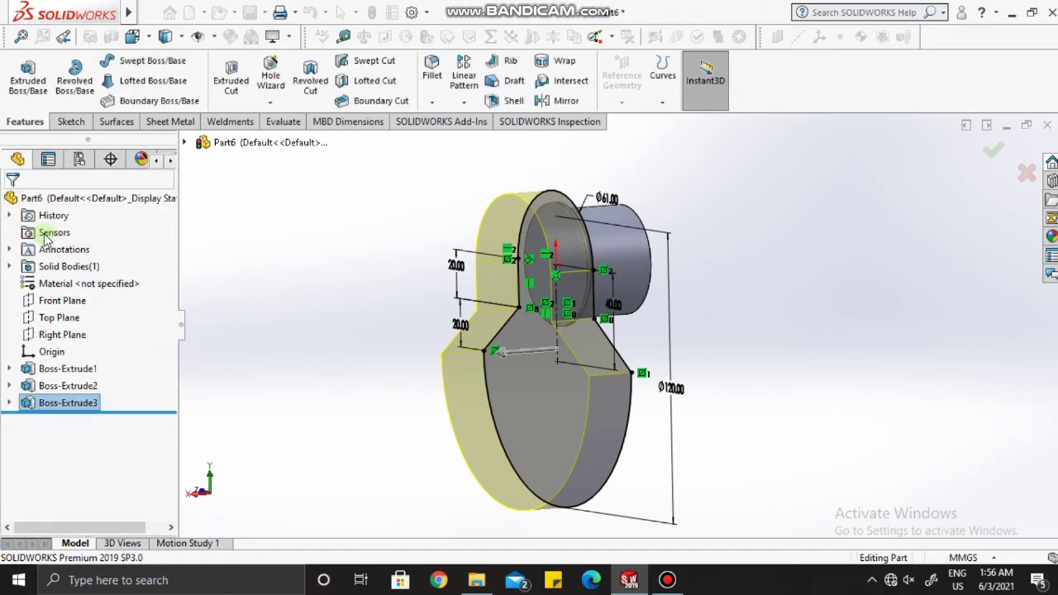
# Step: Start a new sketch on the Front Plane, viewed normal to it
pyautogui.moveTo(557, 338); pyautogui.dragTo(524, 349, button='middle')
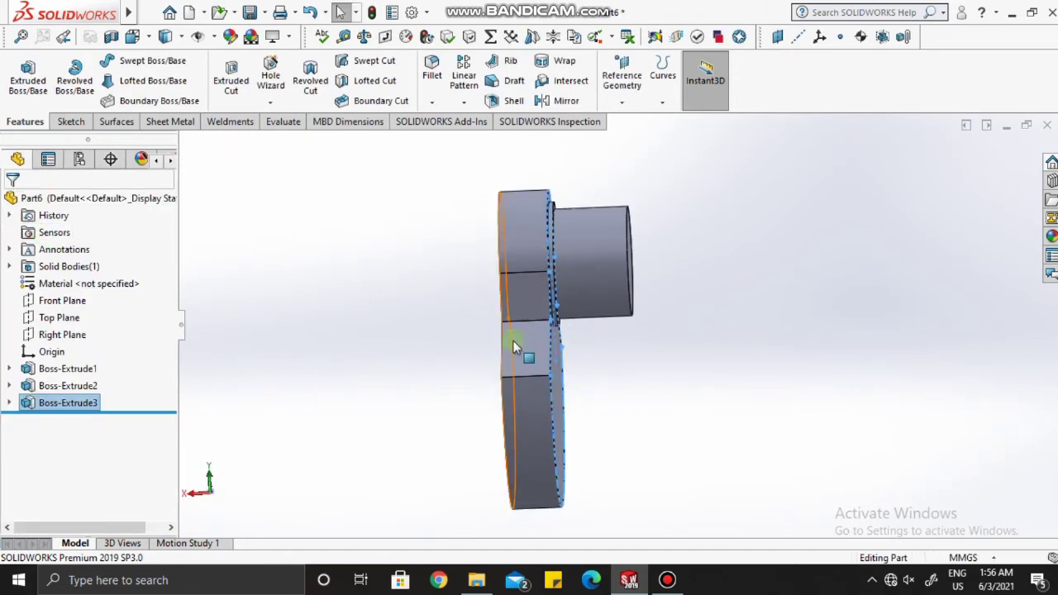
pyautogui.click(53, 300)
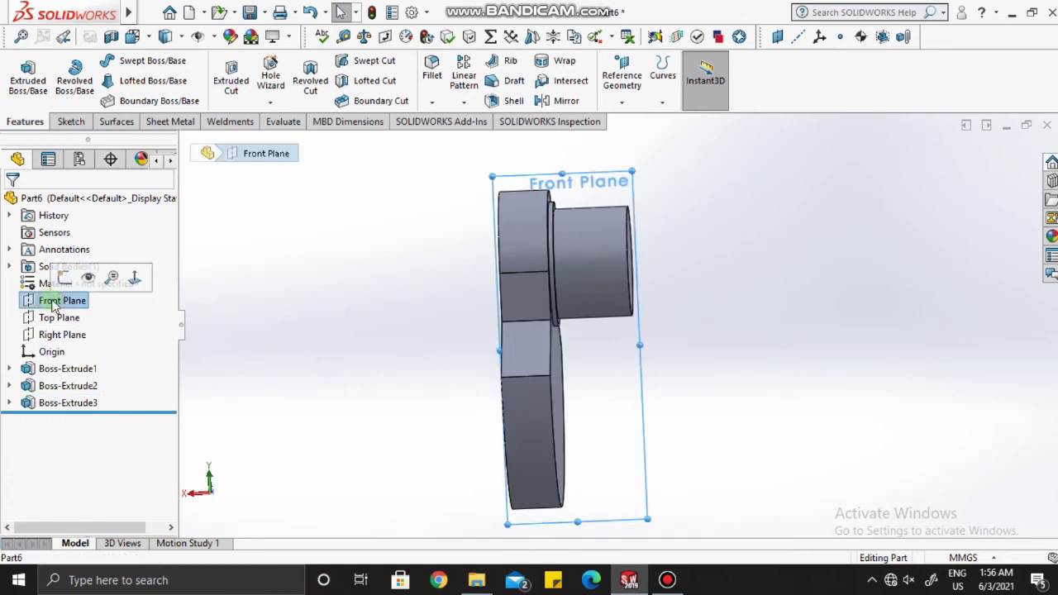
pyautogui.click(135, 278)
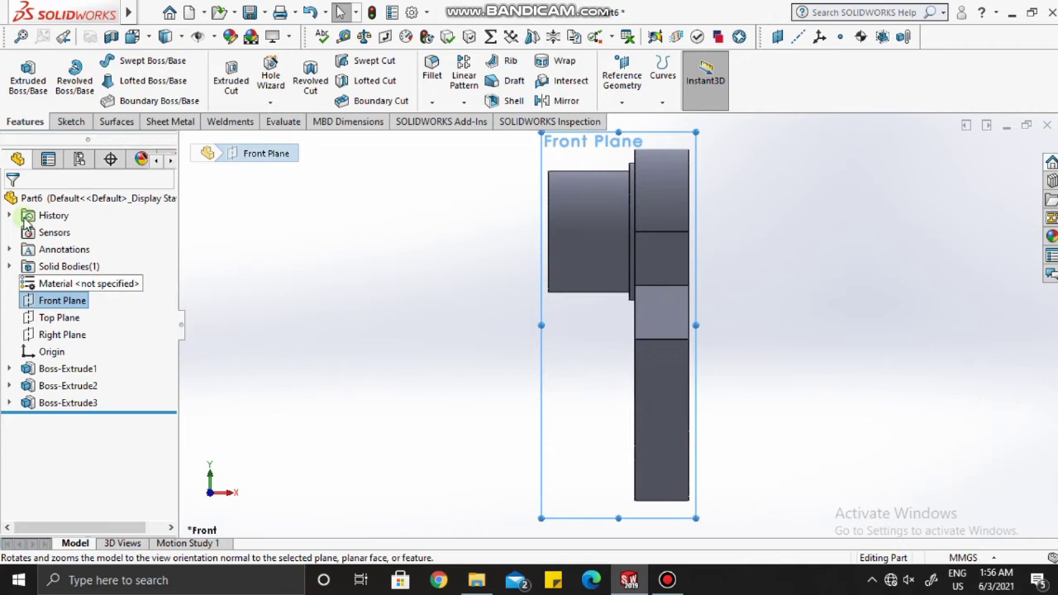
pyautogui.click(72, 121)
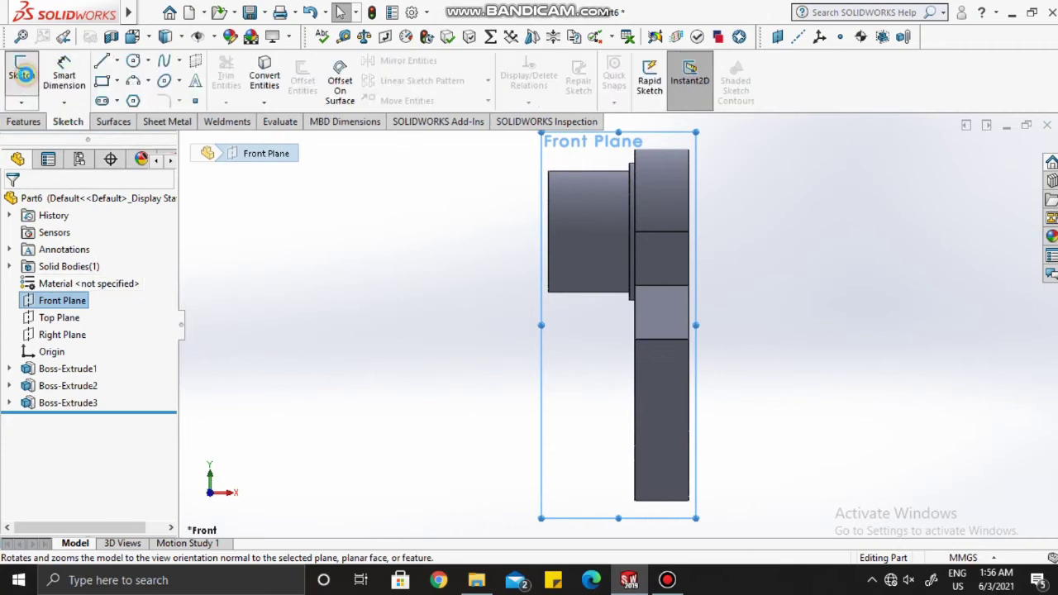
pyautogui.click(22, 75)
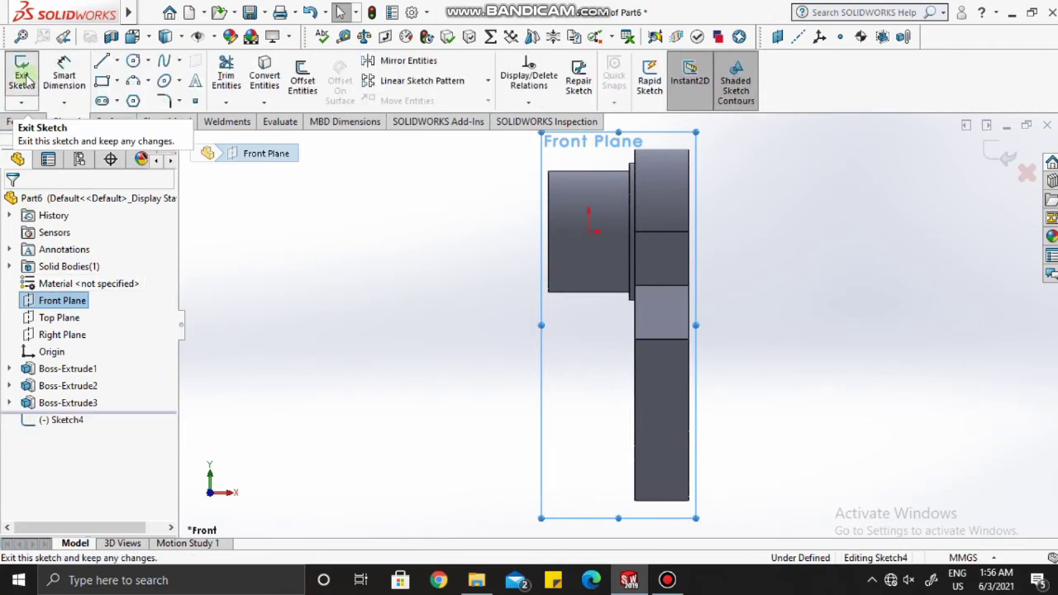
# Step: Draw a horizontal line about 8 mm long on the plate's top edge and a vertical line about 57 mm long down its outer face from the shared corner
pyautogui.click(103, 63)
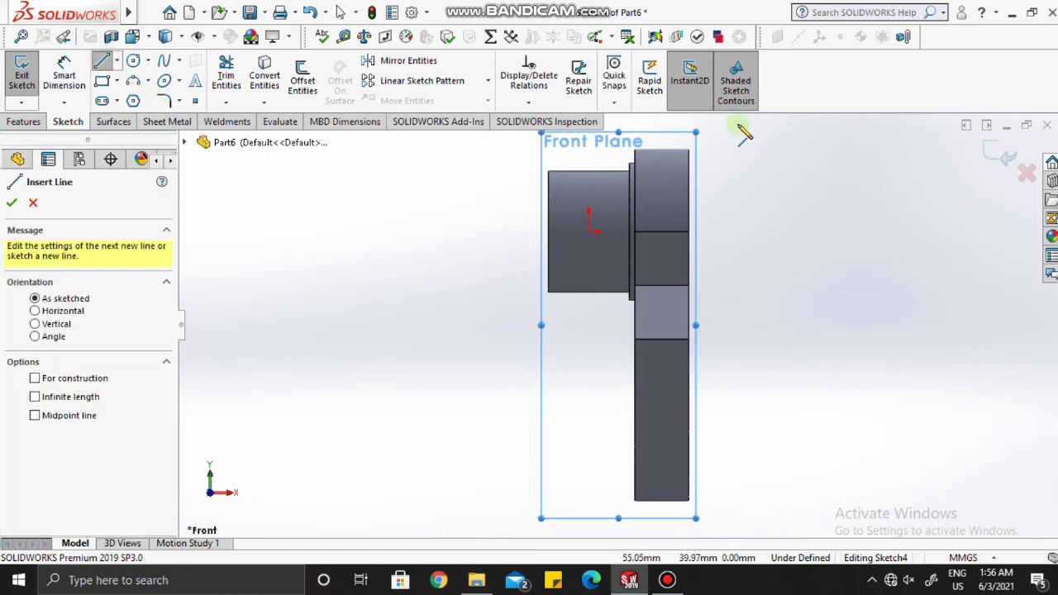
pyautogui.scroll(-1, 719, 161)
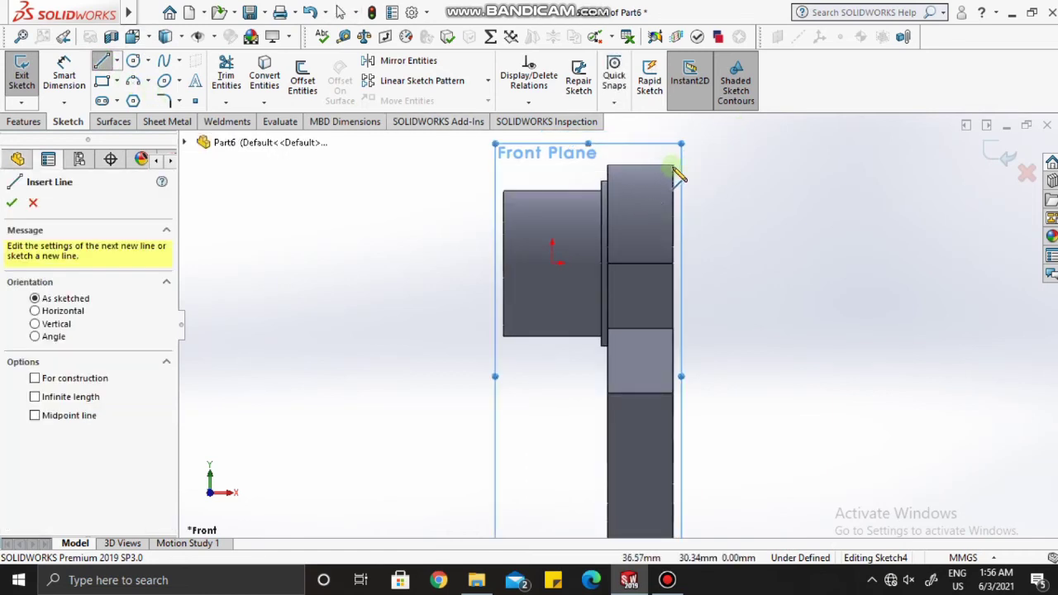
pyautogui.scroll(-1, 676, 177)
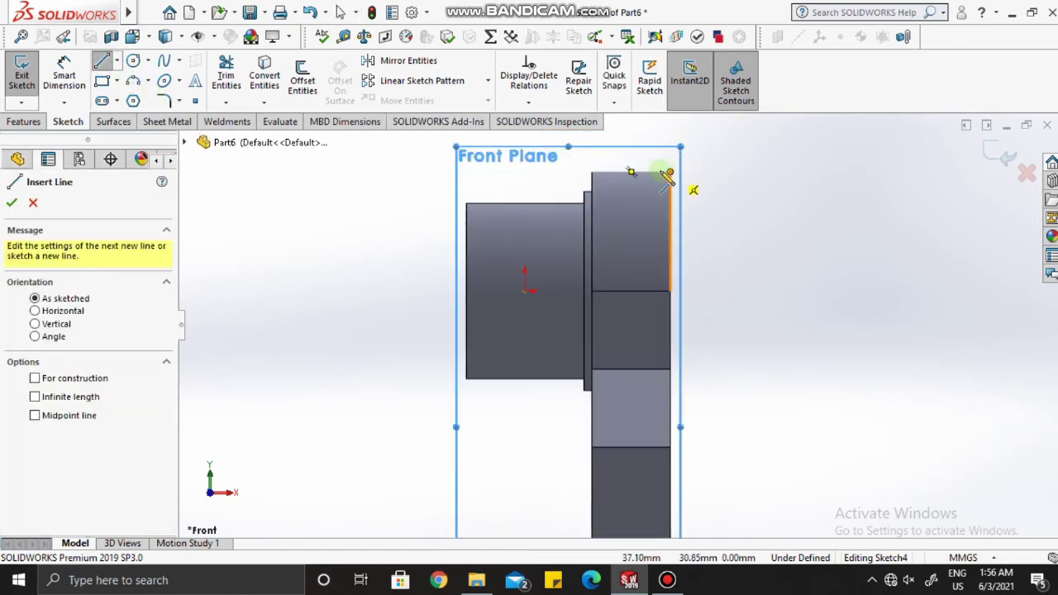
pyautogui.click(669, 173)
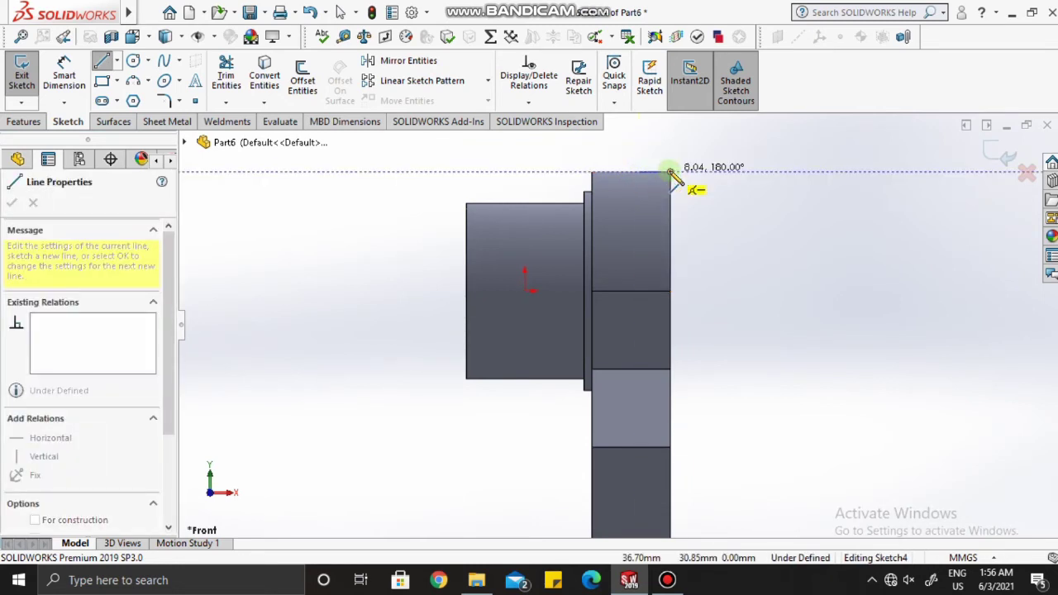
pyautogui.click(670, 172)
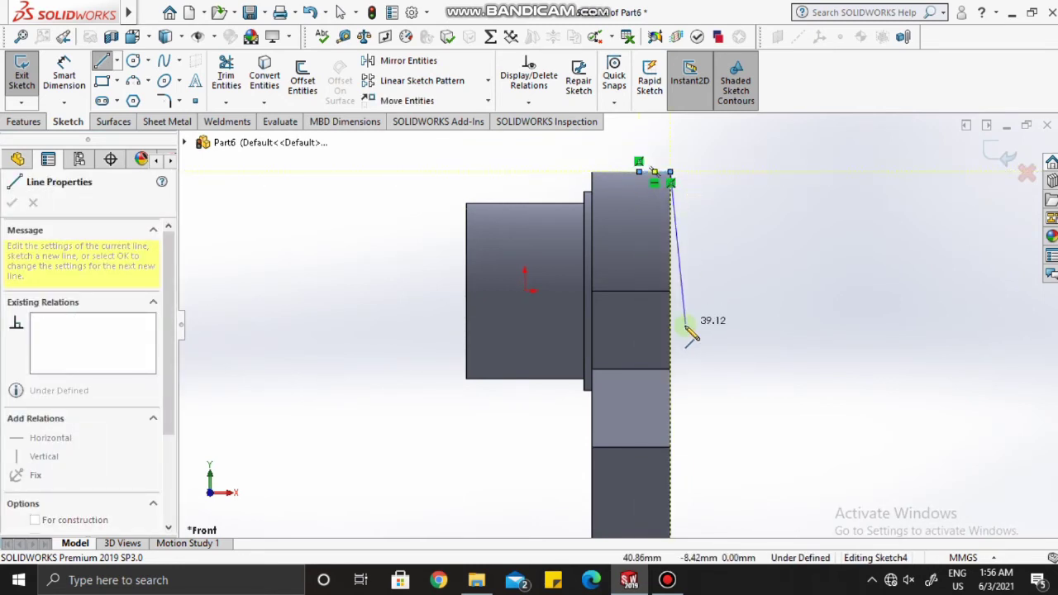
pyautogui.doubleClick(670, 395)
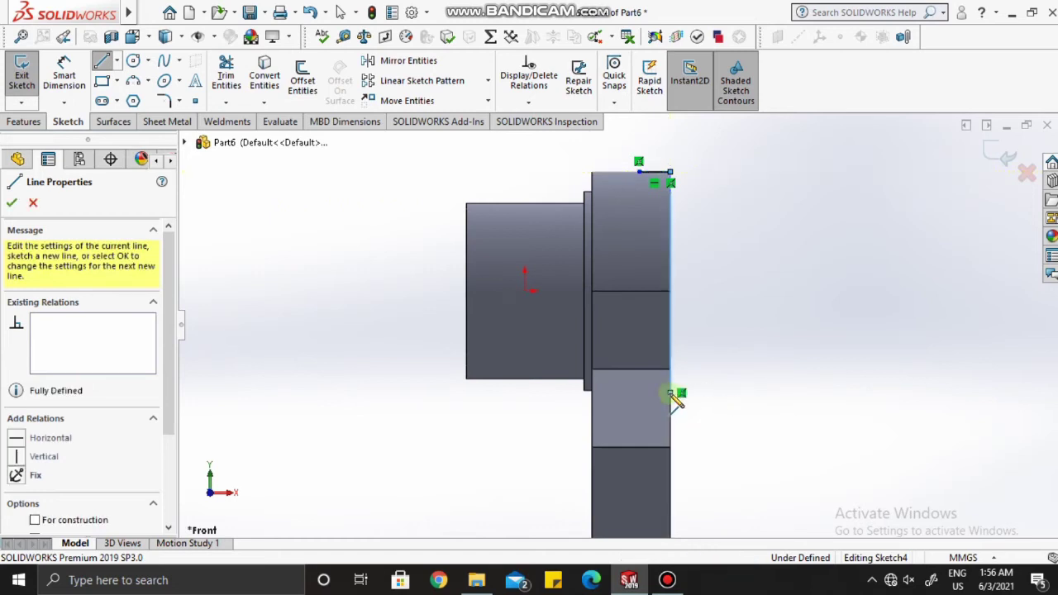
pyautogui.click(669, 394)
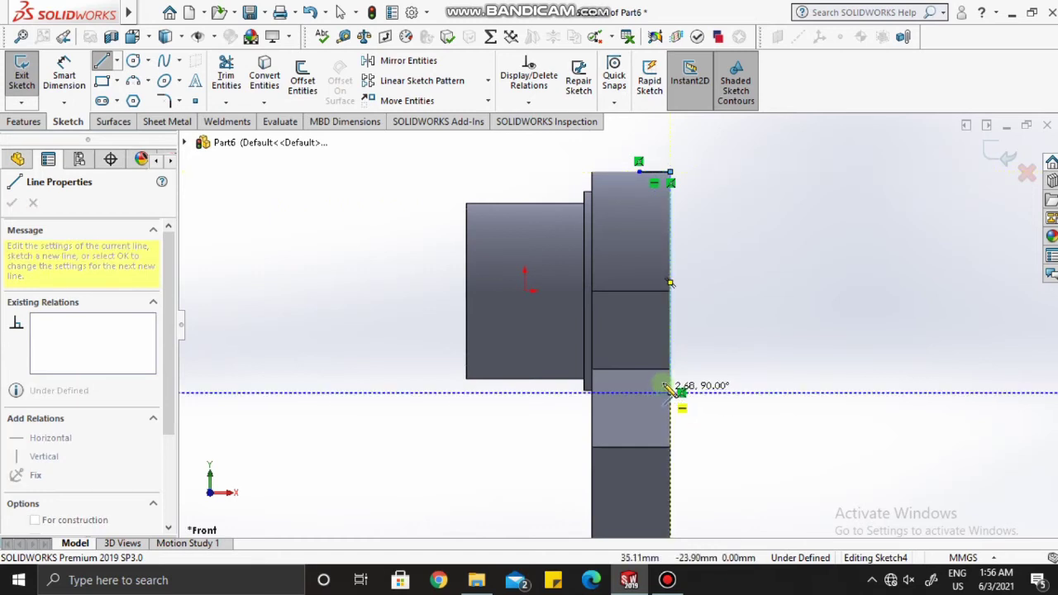
pyautogui.press('Escape')
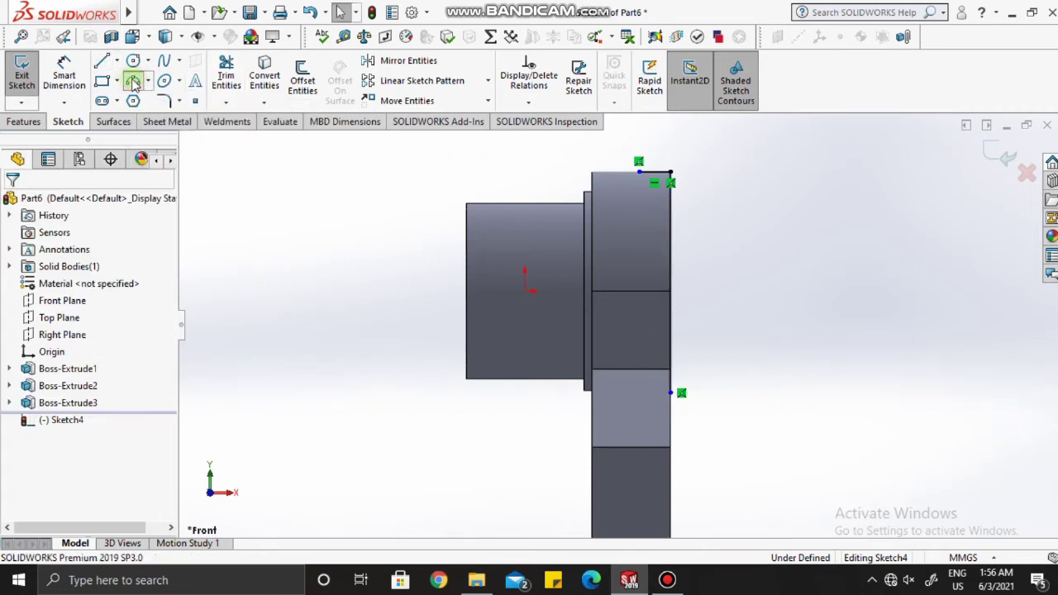
# Step: Draw a three-point arc with a radius of about 244 mm joining the free ends of the horizontal and vertical lines
pyautogui.click(135, 80)
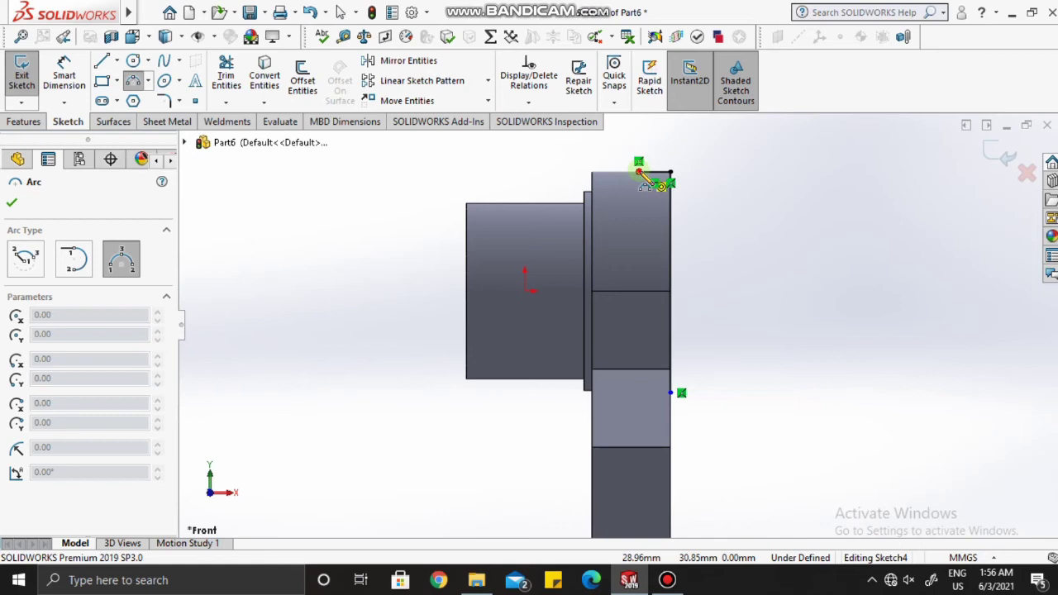
pyautogui.click(657, 176)
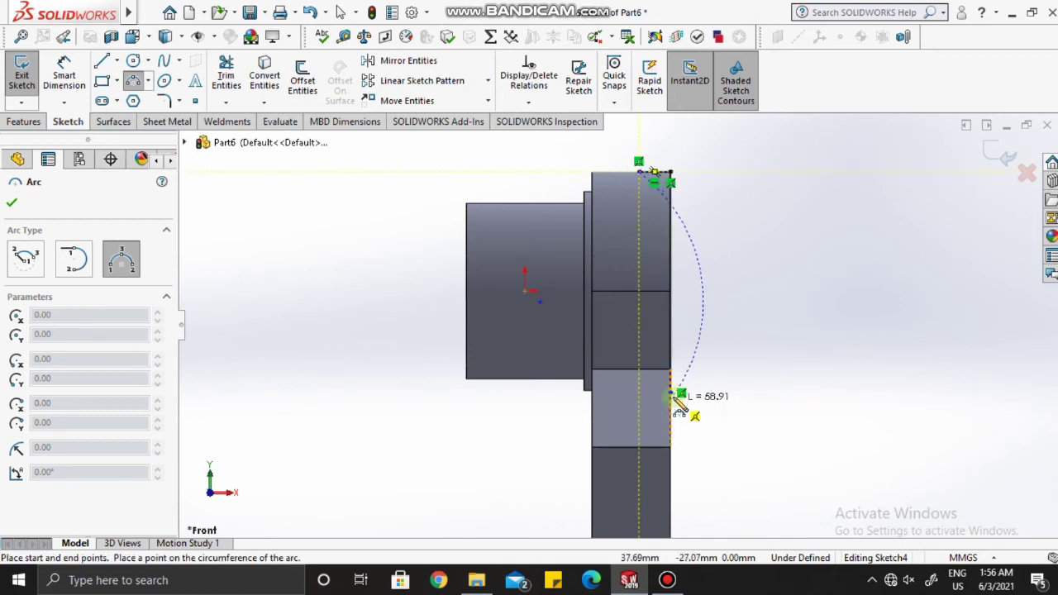
pyautogui.click(671, 392)
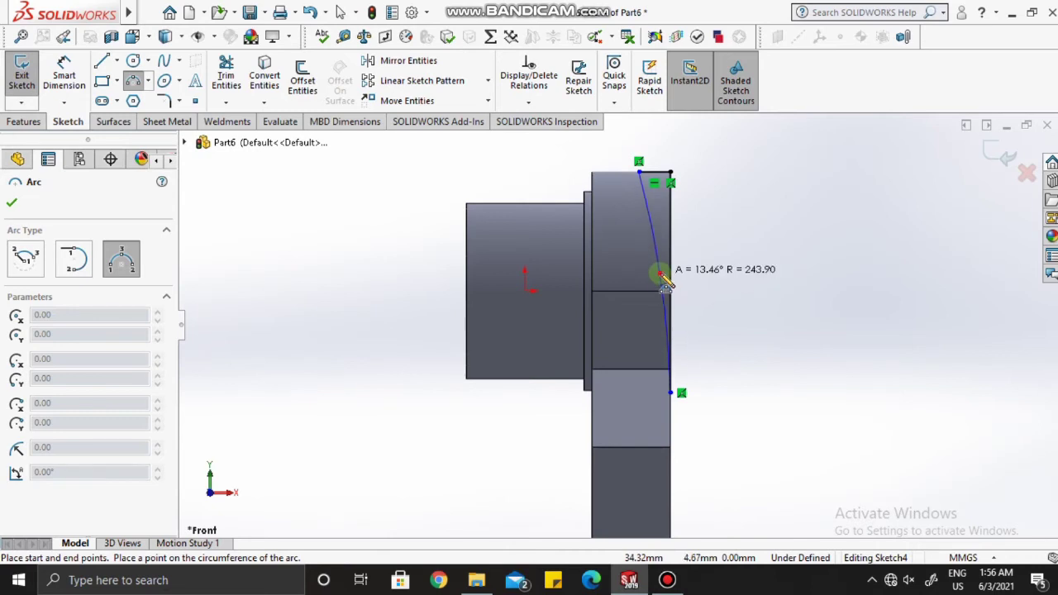
pyautogui.click(661, 274)
pyautogui.press('Escape')
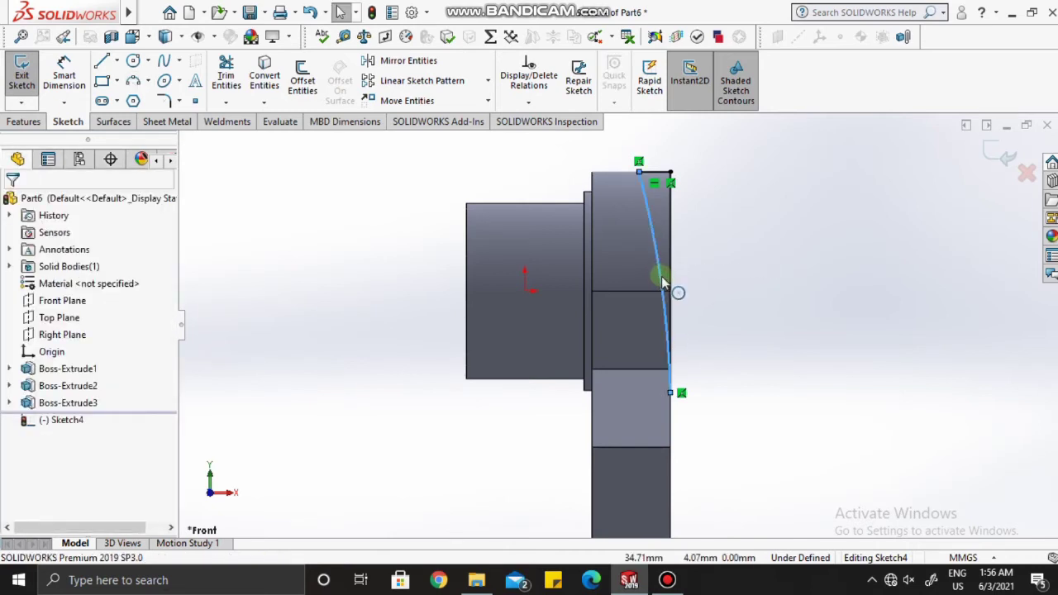
# Step: Dimension the short horizontal line on the plate's top edge and set its length to 10 mm
pyautogui.click(64, 73)
pyautogui.click(657, 175)
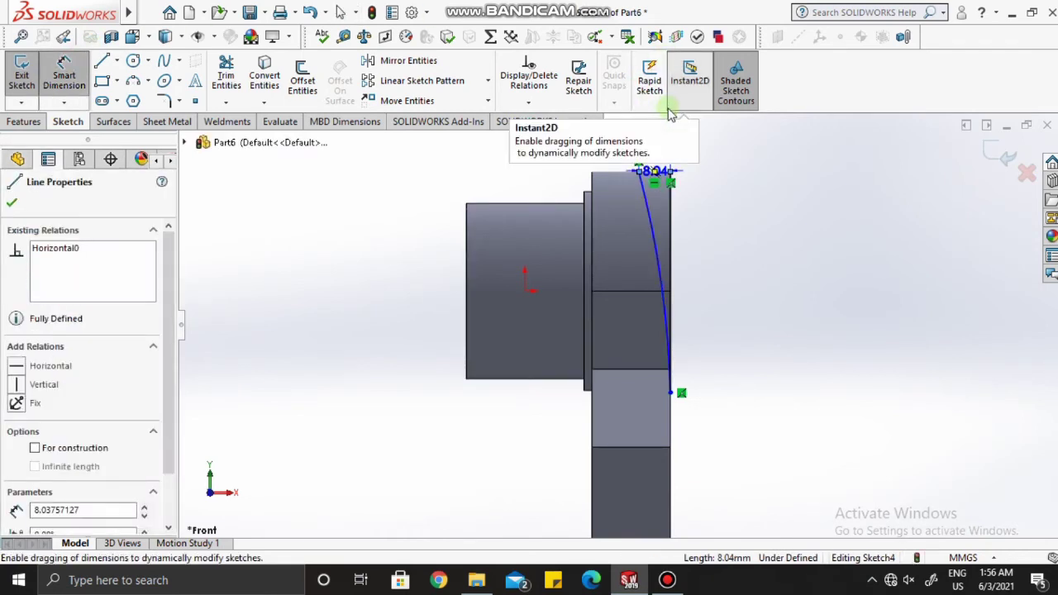
pyautogui.doubleClick(661, 137)
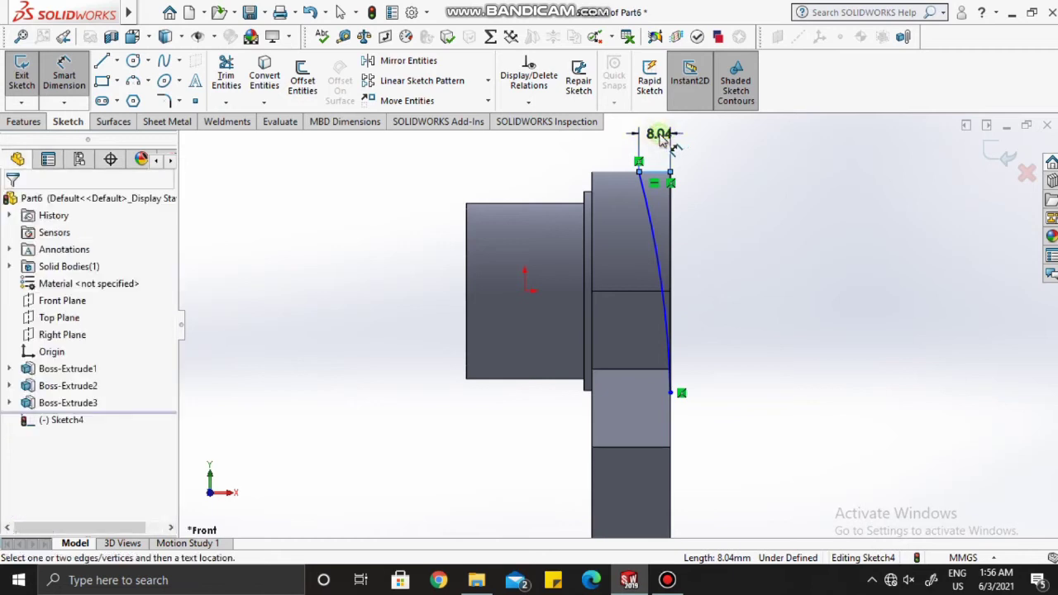
pyautogui.write('10')
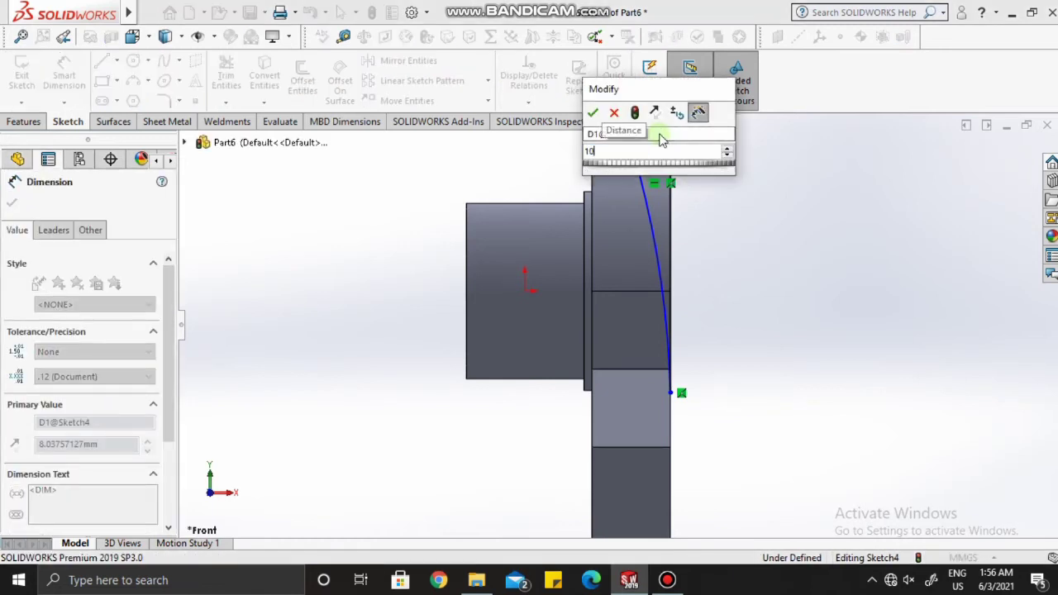
pyautogui.press('Return')
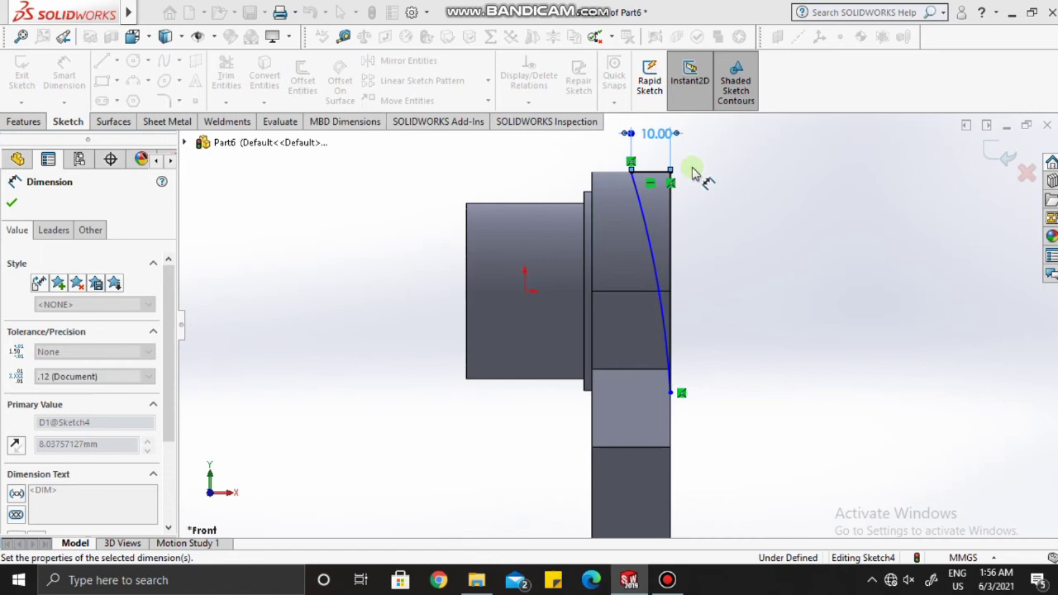
# Step: Dimension the vertical line on the plate's outer face and set its length to 85 mm
pyautogui.click(670, 203)
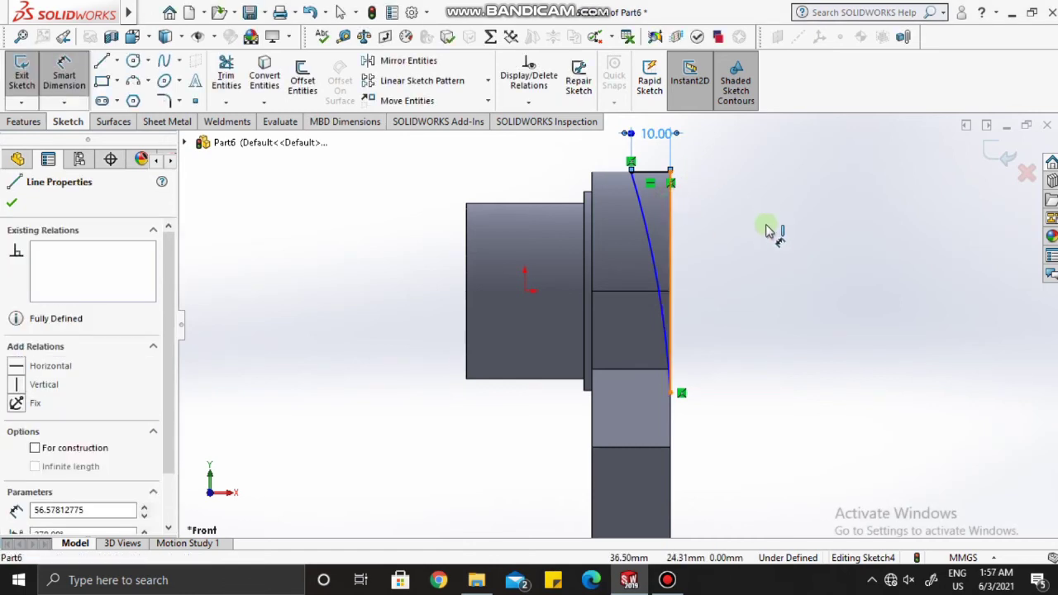
pyautogui.click(768, 248)
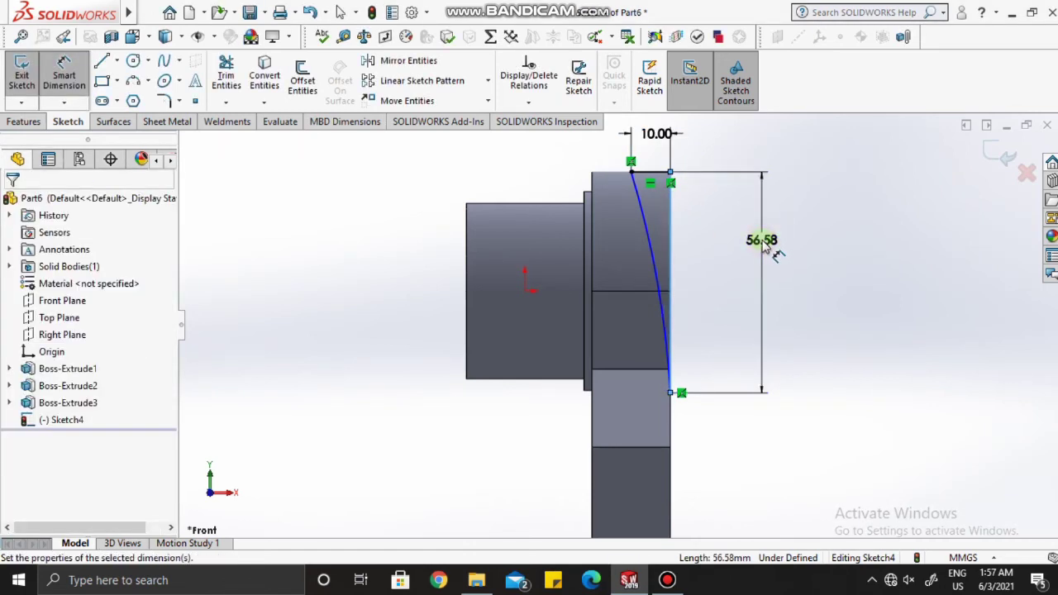
pyautogui.click(763, 245)
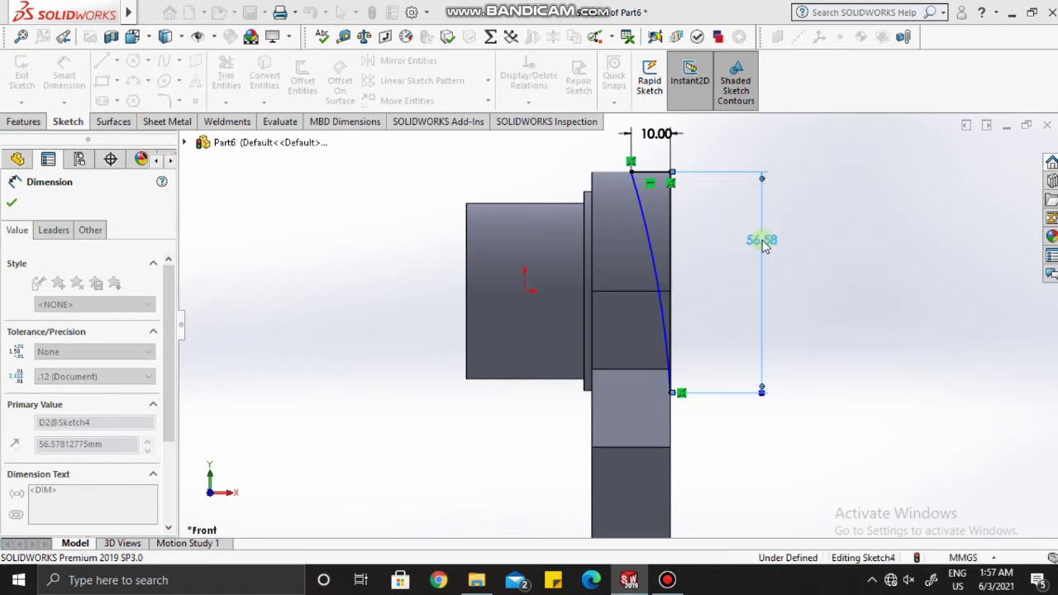
pyautogui.click(149, 12)
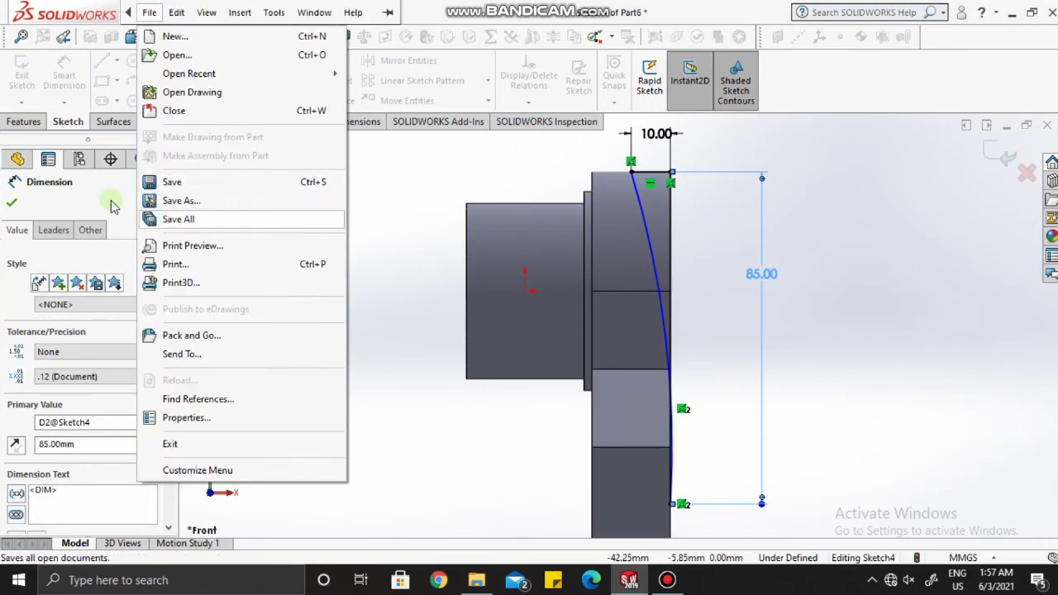
pyautogui.click(18, 211)
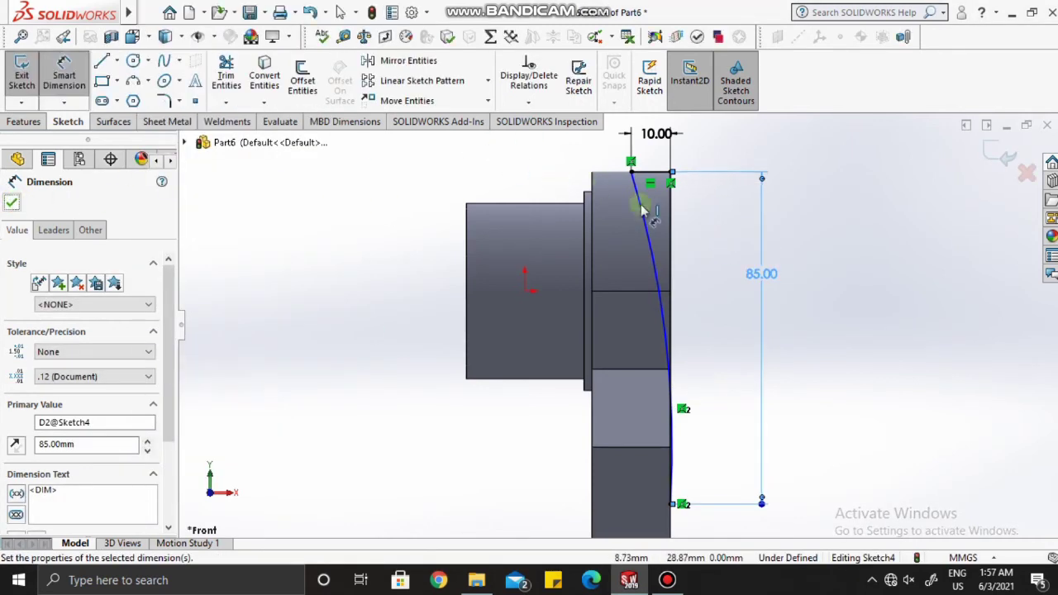
# Step: Dimension the arc, set its radius to 1500 mm, and exit the sketch
pyautogui.click(653, 252)
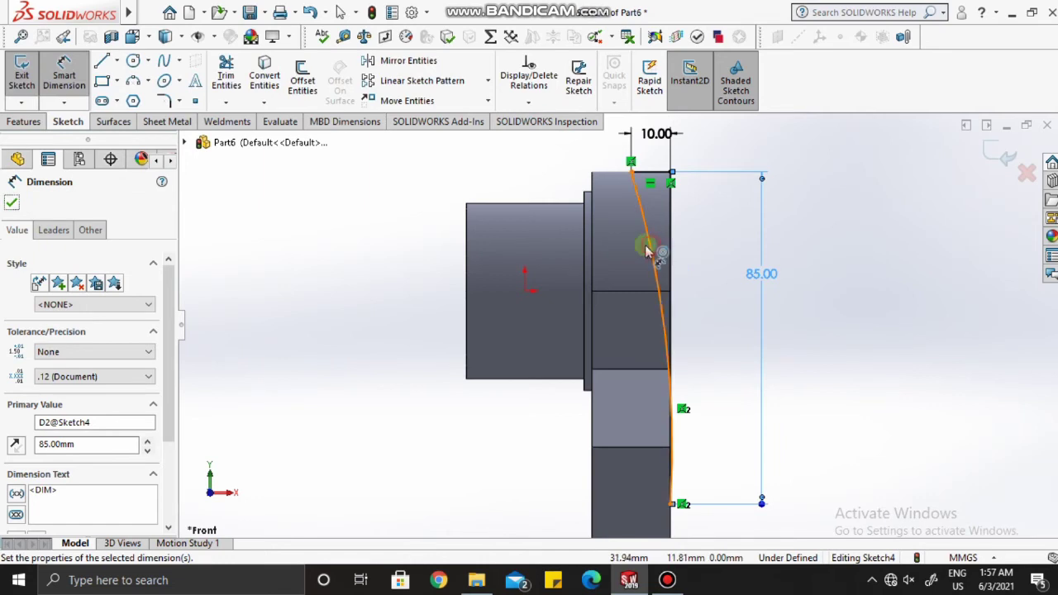
pyautogui.click(412, 299)
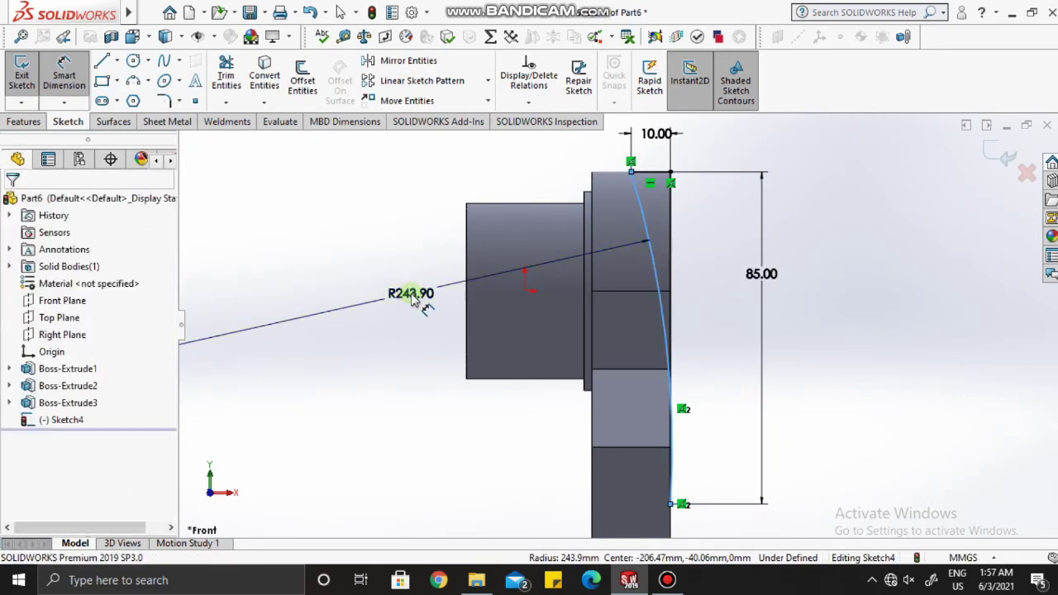
pyautogui.doubleClick(412, 299)
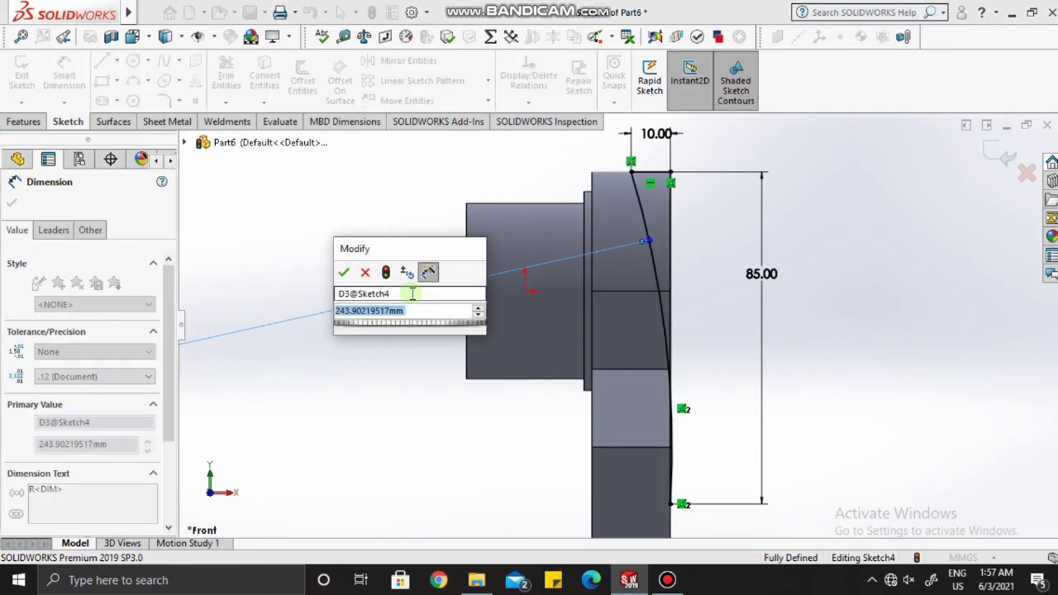
pyautogui.write('1500')
pyautogui.press('Return')
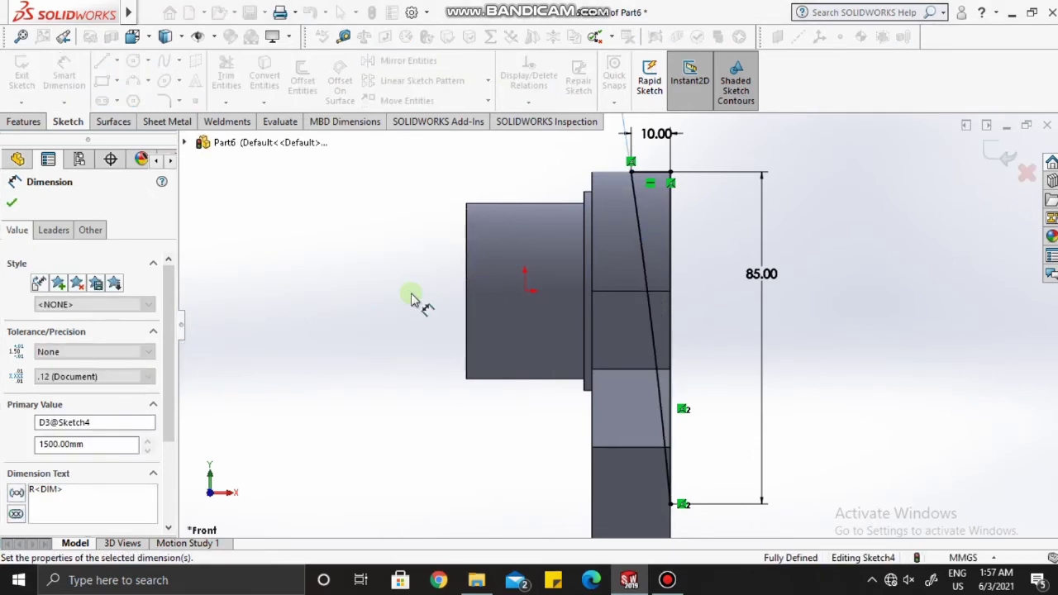
pyautogui.click(8, 205)
pyautogui.press('z')
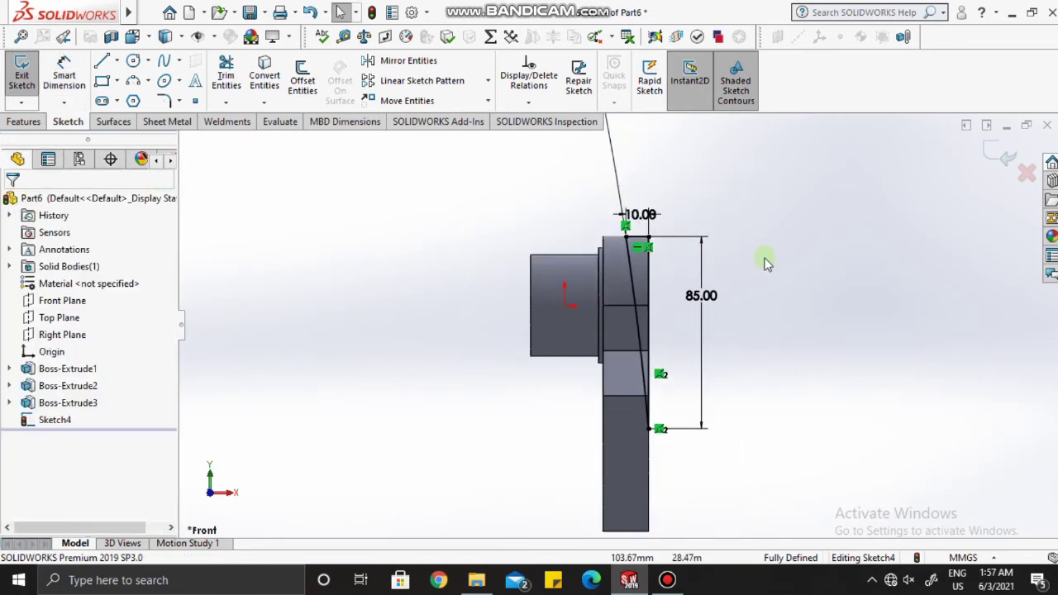
pyautogui.click(996, 151)
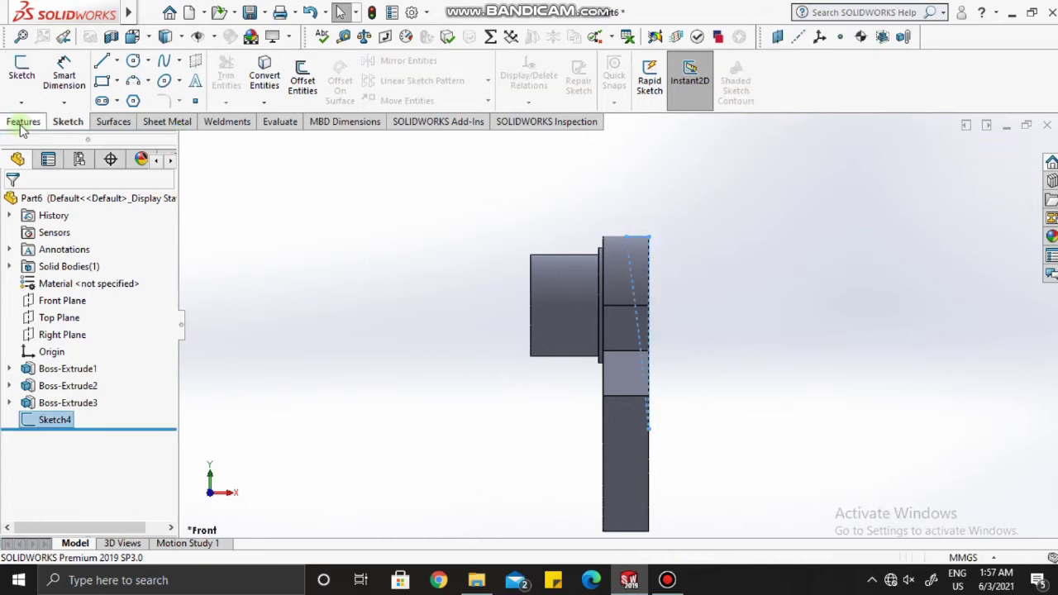
# Step: Cut the curved side profile through the plate with an Extruded Cut set to Through All - Both
pyautogui.click(21, 123)
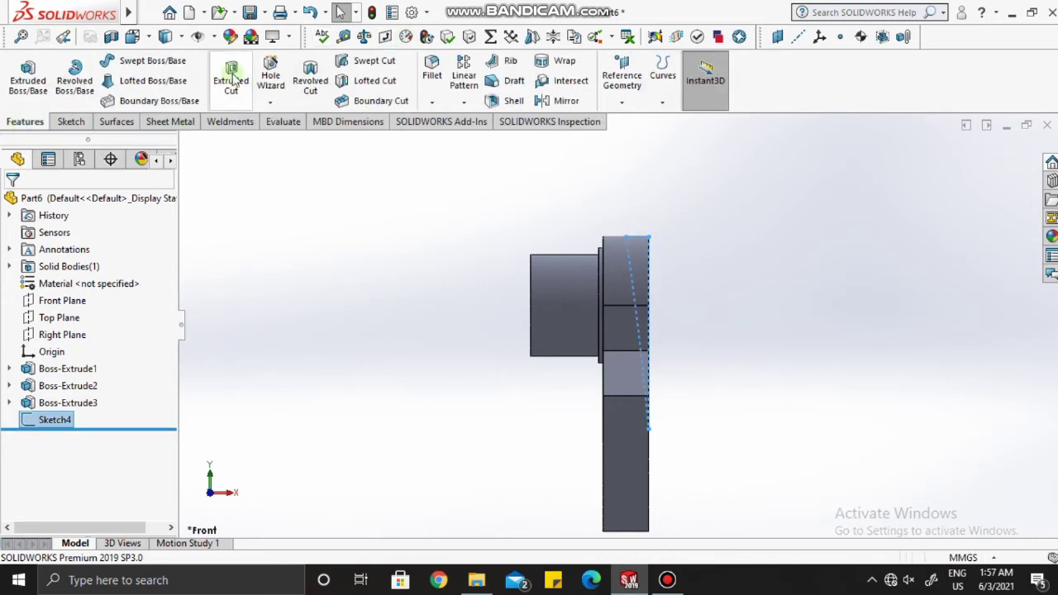
pyautogui.click(234, 77)
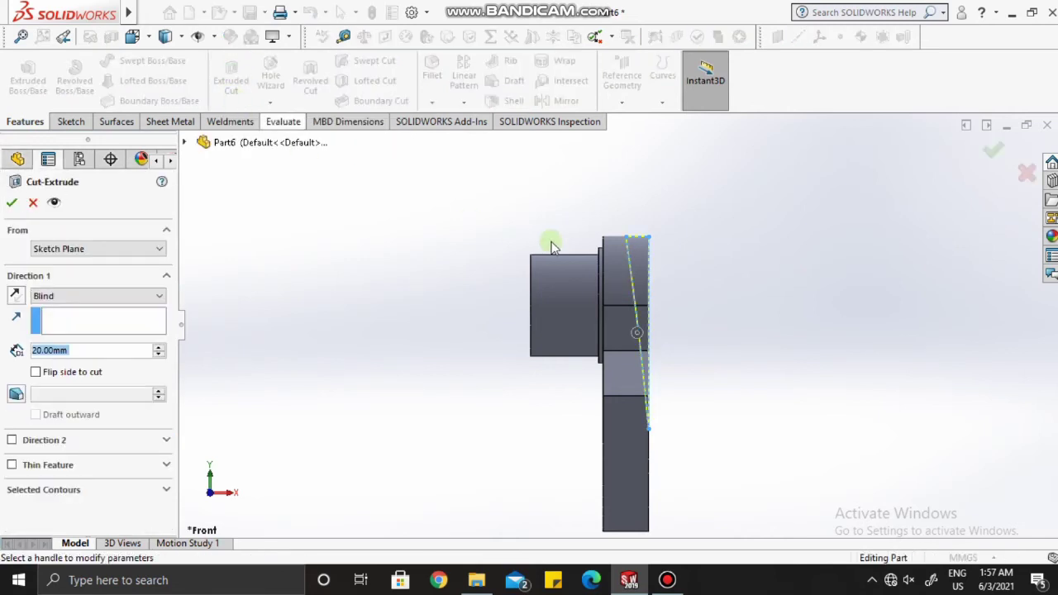
pyautogui.click(104, 295)
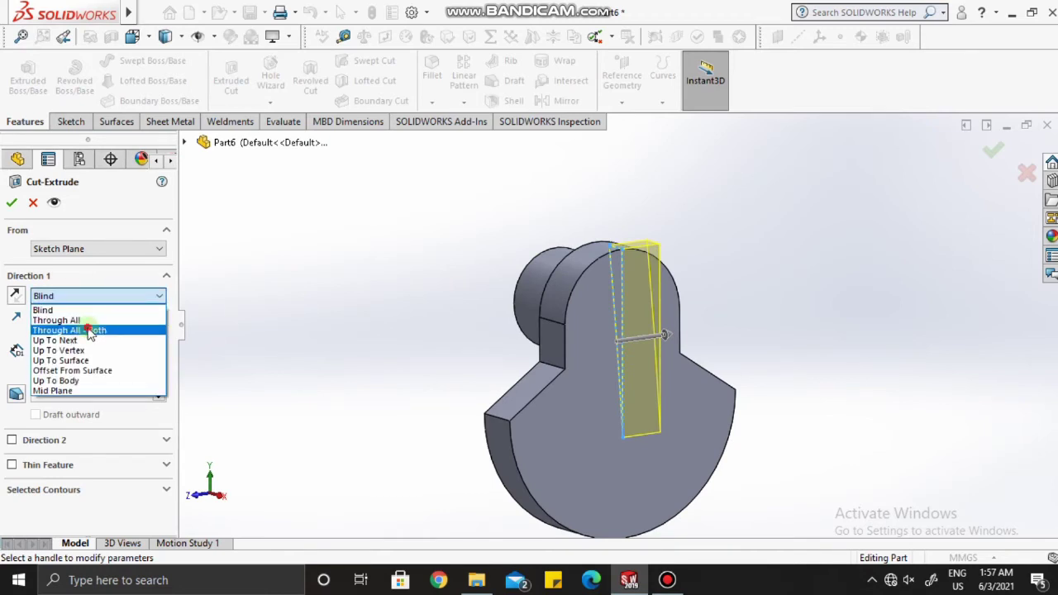
pyautogui.click(89, 330)
pyautogui.moveTo(364, 285); pyautogui.dragTo(288, 293, button='middle')
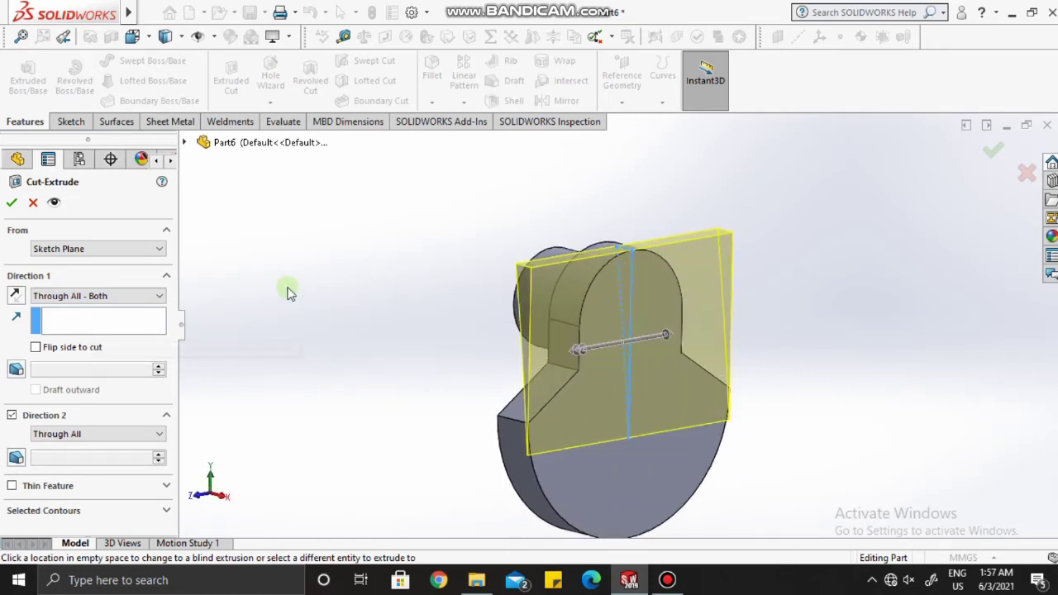
pyautogui.click(9, 203)
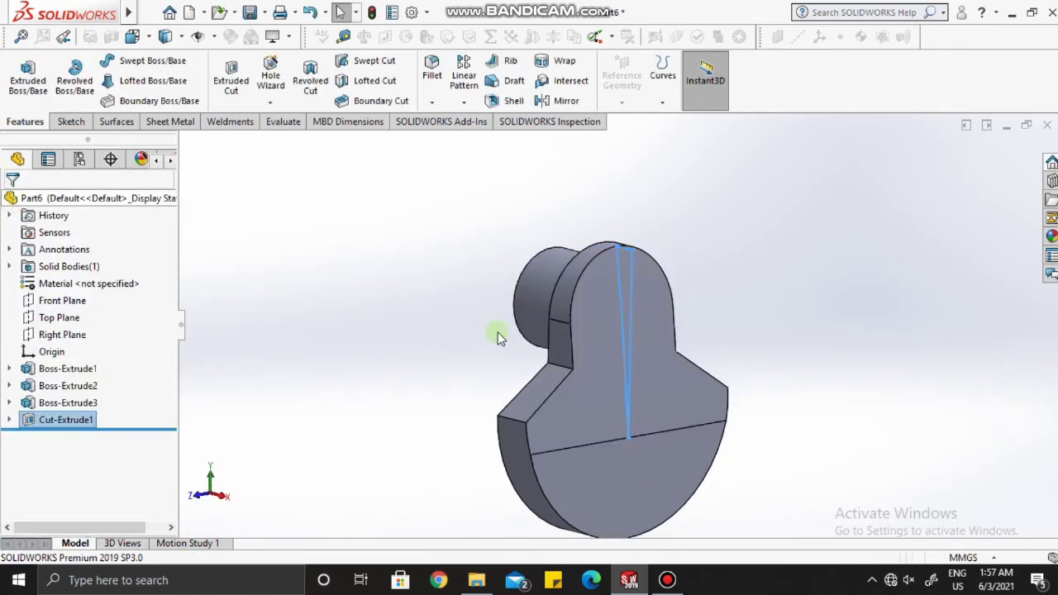
# Step: Fillet the horizontal edge where the cut surface meets the plate's flat outer face with a symmetric 120 mm radius
pyautogui.moveTo(493, 289)
pyautogui.mouseDown(button='middle')
pyautogui.moveTo(562, 273)
pyautogui.moveTo(394, 324)
pyautogui.moveTo(484, 427)
pyautogui.moveTo(480, 295)
pyautogui.mouseUp(button='middle')
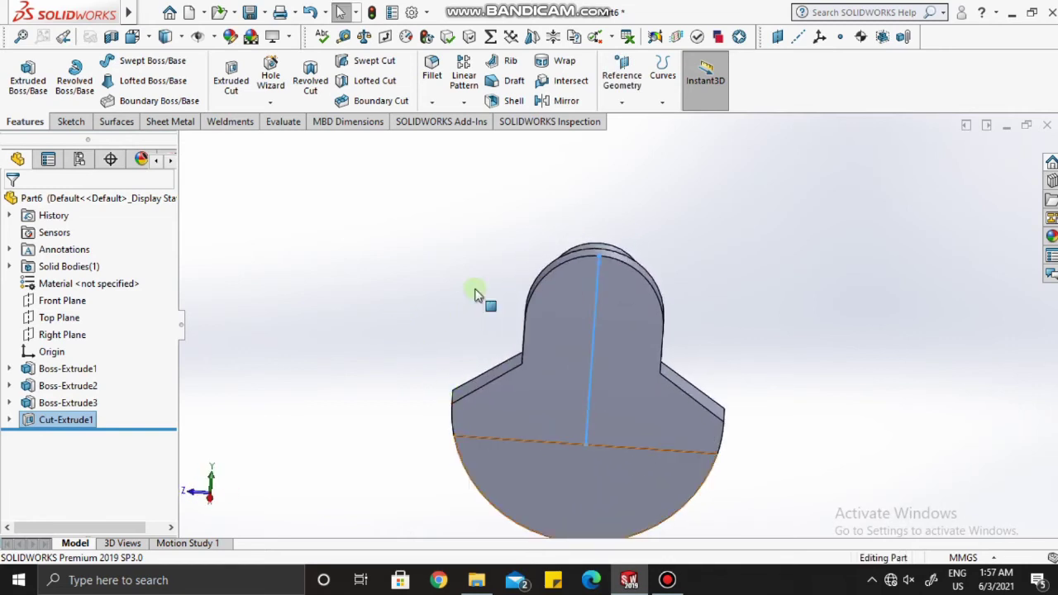
pyautogui.click(441, 74)
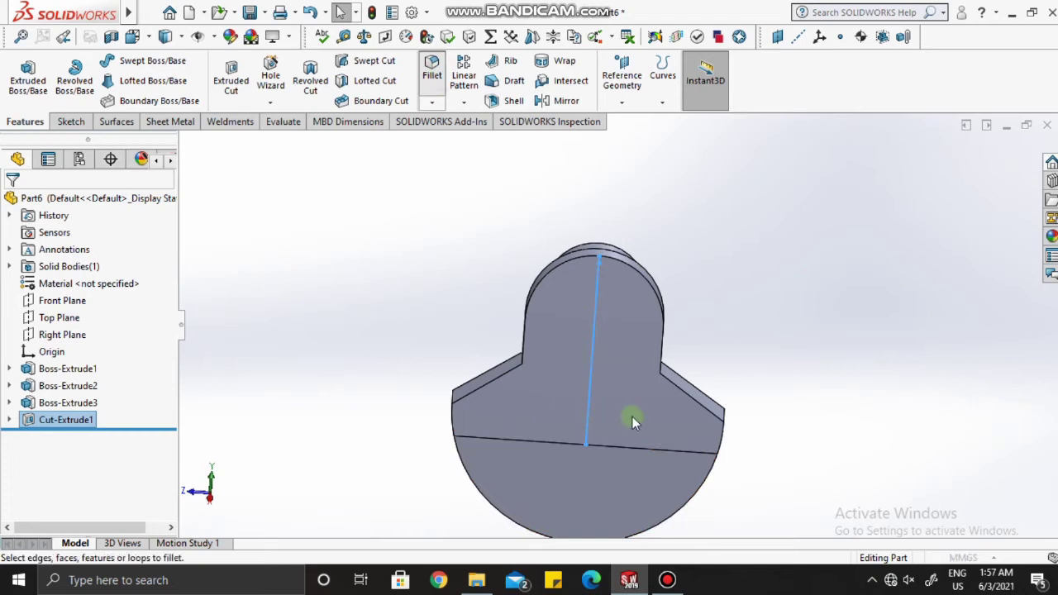
pyautogui.moveTo(557, 439); pyautogui.dragTo(562, 377, button='middle')
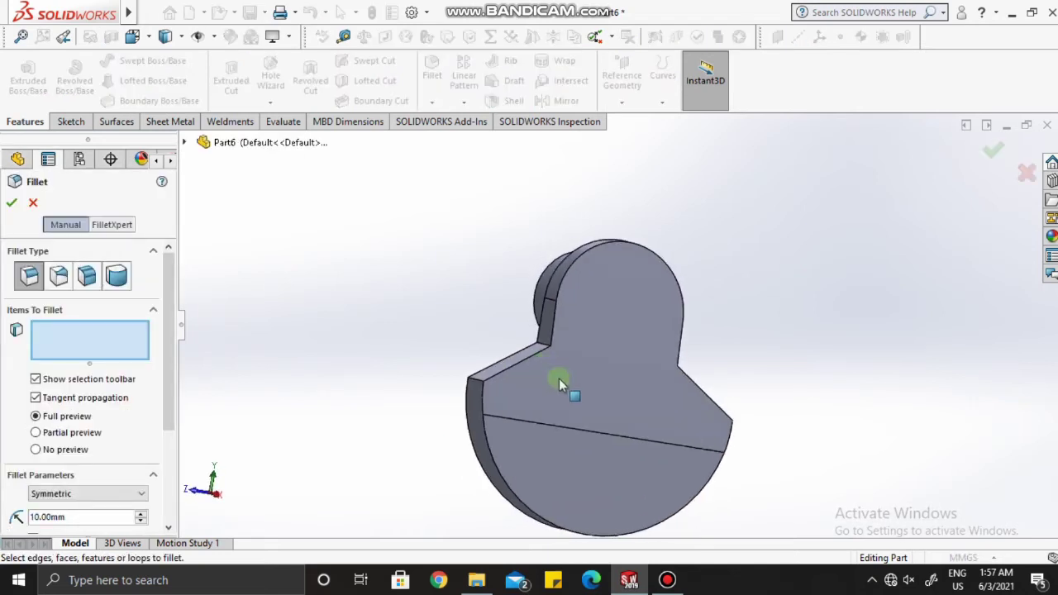
pyautogui.click(545, 425)
pyautogui.moveTo(166, 353); pyautogui.dragTo(171, 427)
pyautogui.click(76, 409)
pyautogui.press('BackSpace')
pyautogui.press('BackSpace')
pyautogui.press('BackSpace')
pyautogui.press('BackSpace')
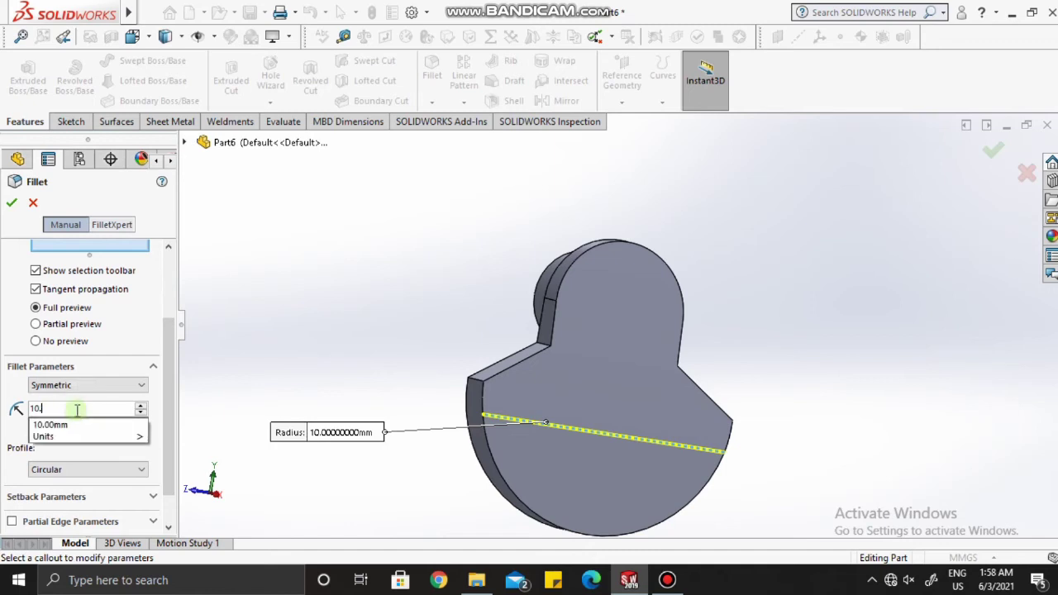
pyautogui.press('BackSpace')
pyautogui.press('BackSpace')
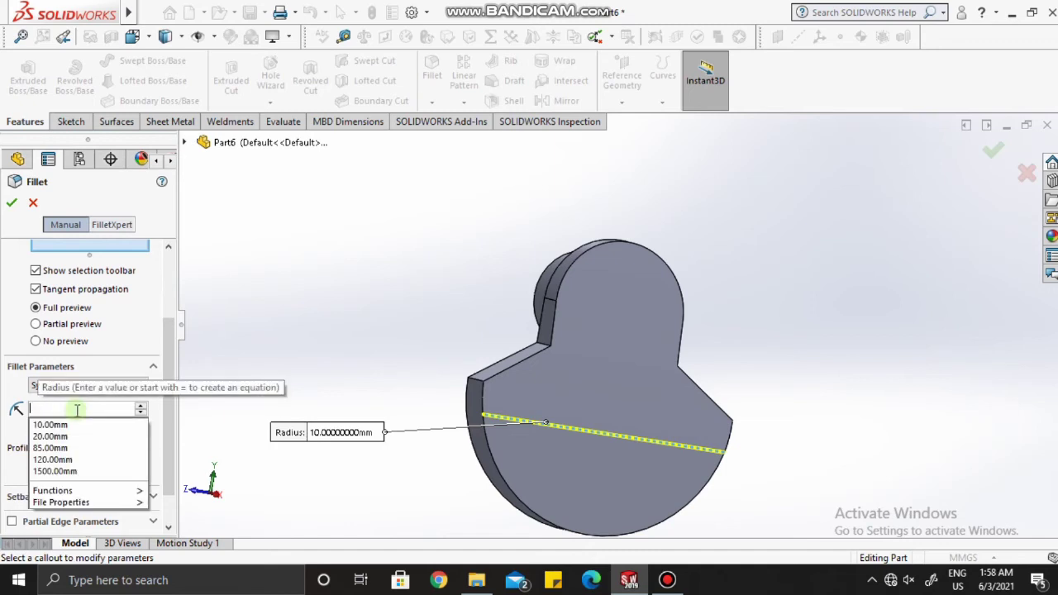
pyautogui.write('120')
pyautogui.press('Return')
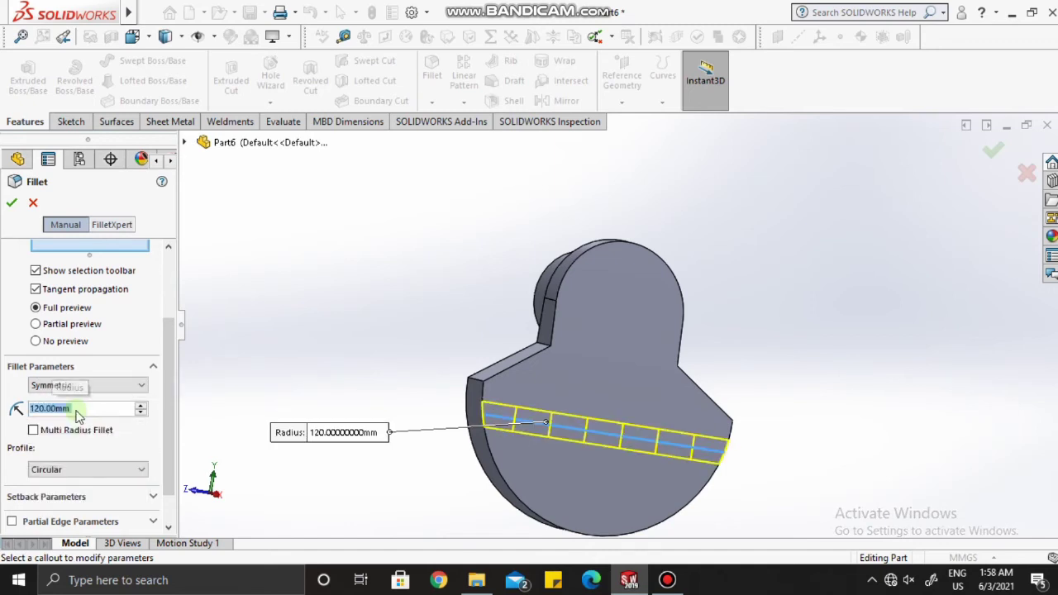
pyautogui.moveTo(802, 303); pyautogui.dragTo(769, 318, button='middle')
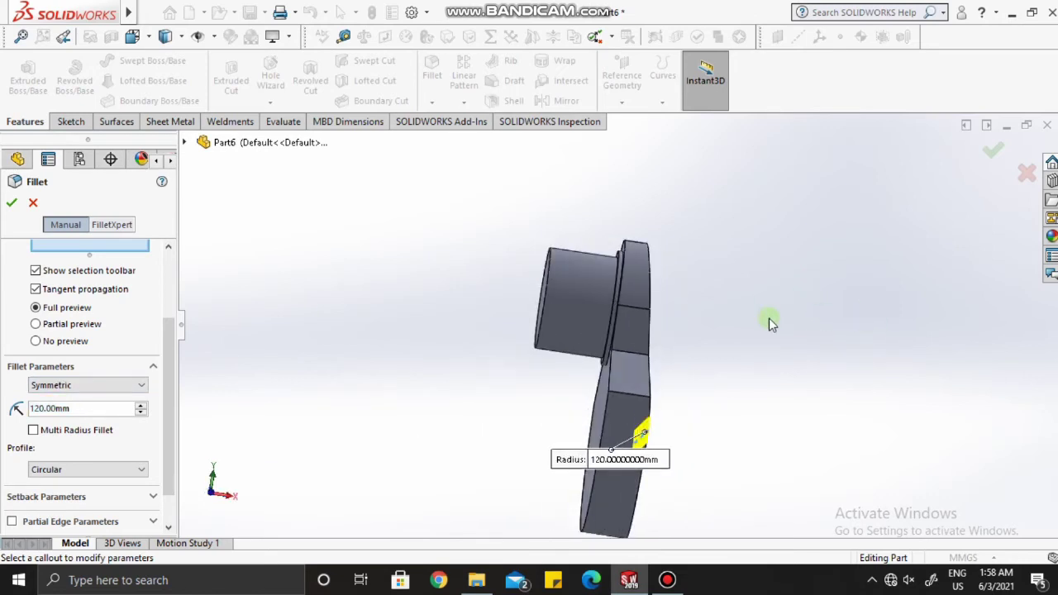
pyautogui.click(12, 203)
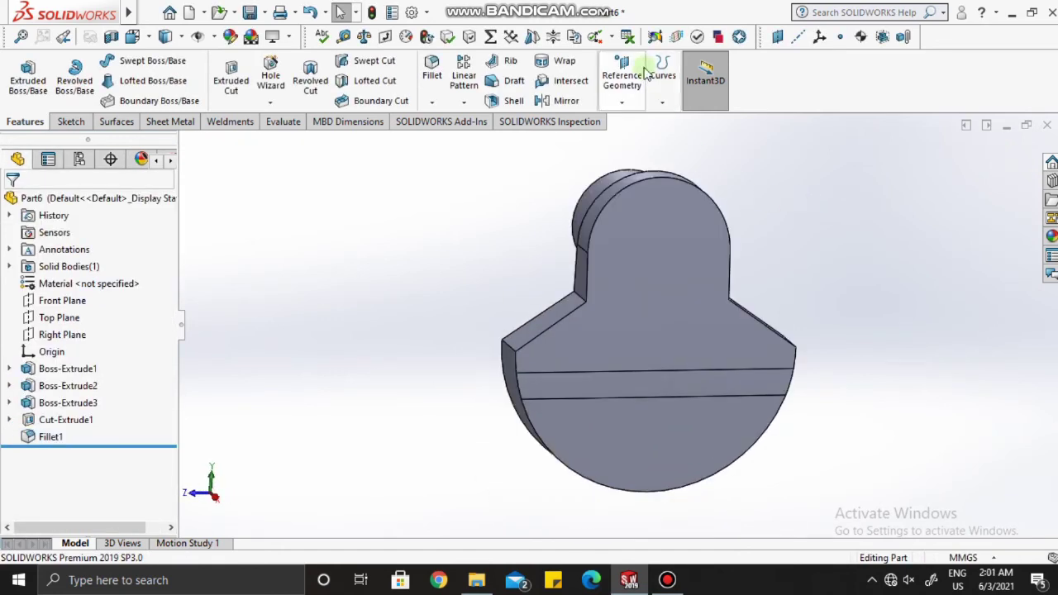
# Step: Create a reference plane offset 60 mm from the Right Plane, on the plate's outer side
pyautogui.click(629, 103)
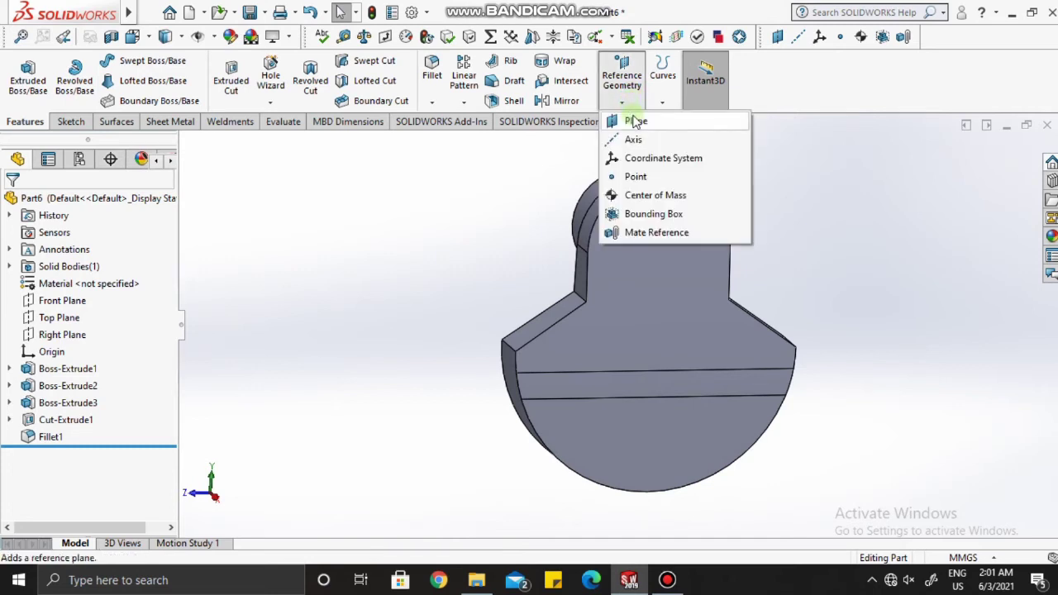
pyautogui.click(636, 124)
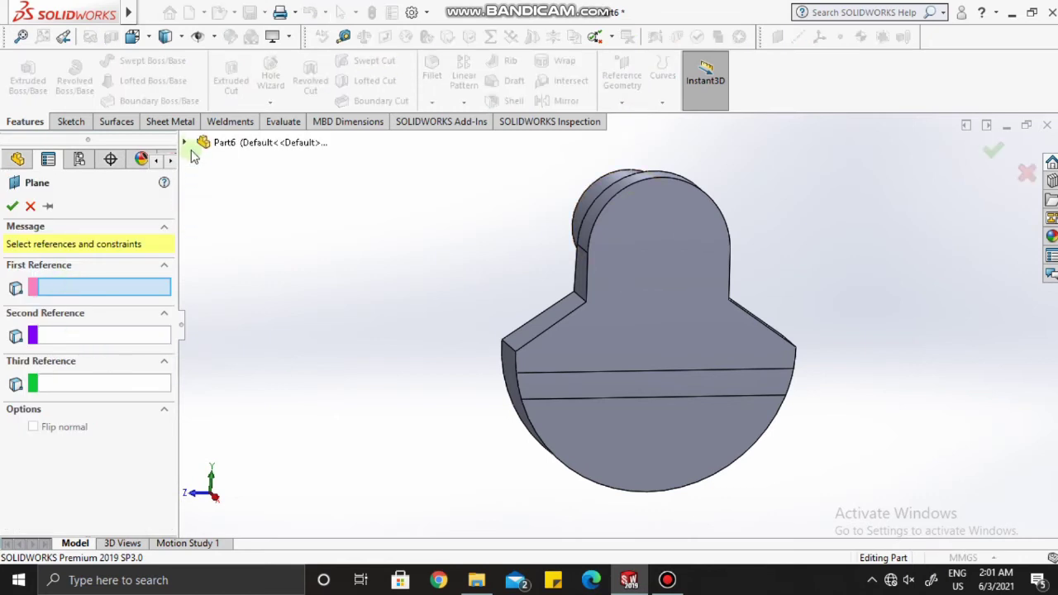
pyautogui.click(184, 142)
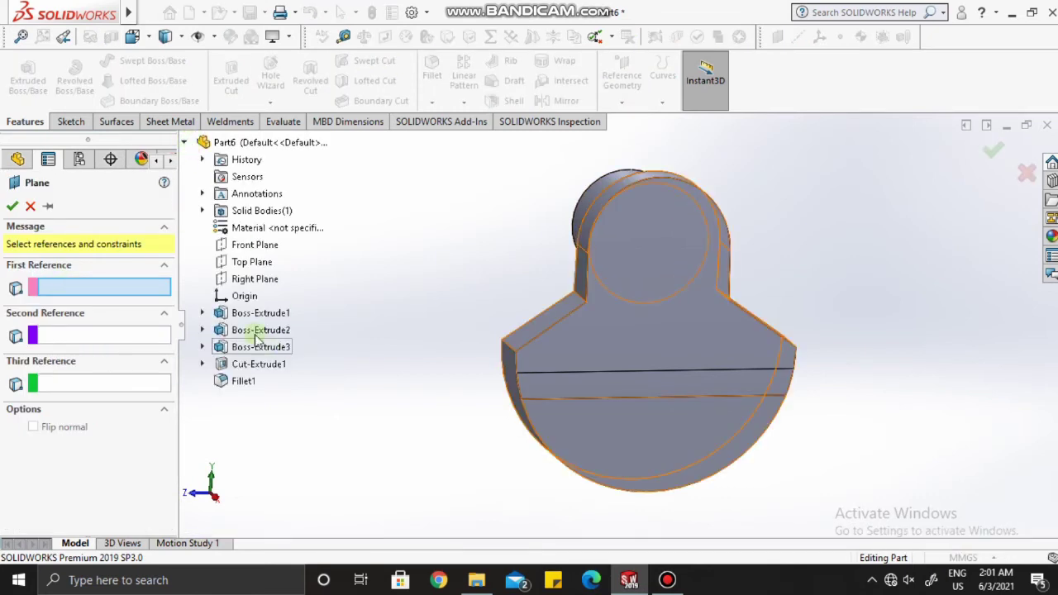
pyautogui.click(248, 279)
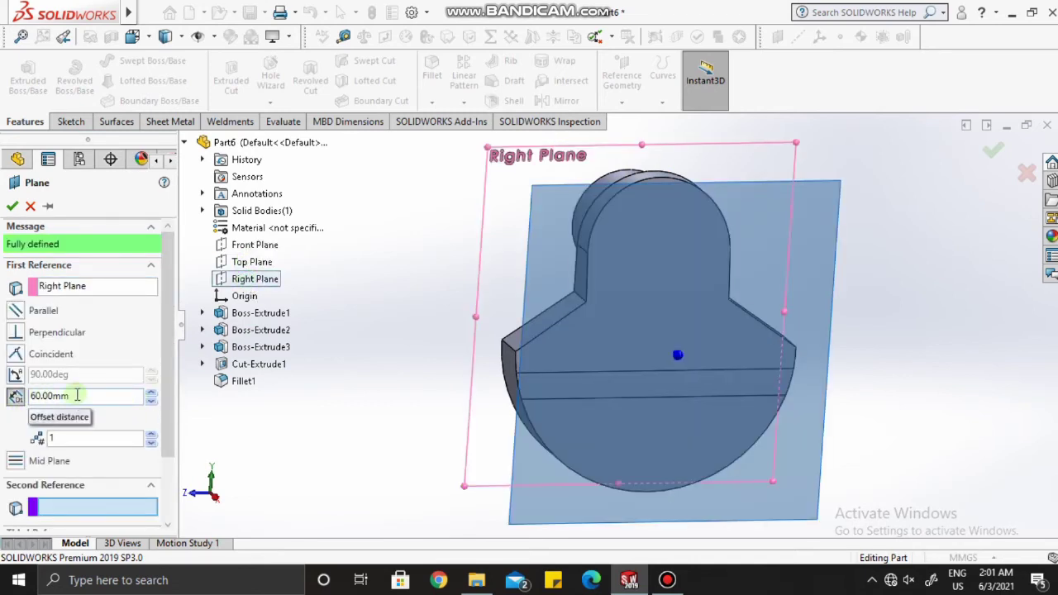
pyautogui.moveTo(435, 333); pyautogui.dragTo(503, 331, button='middle')
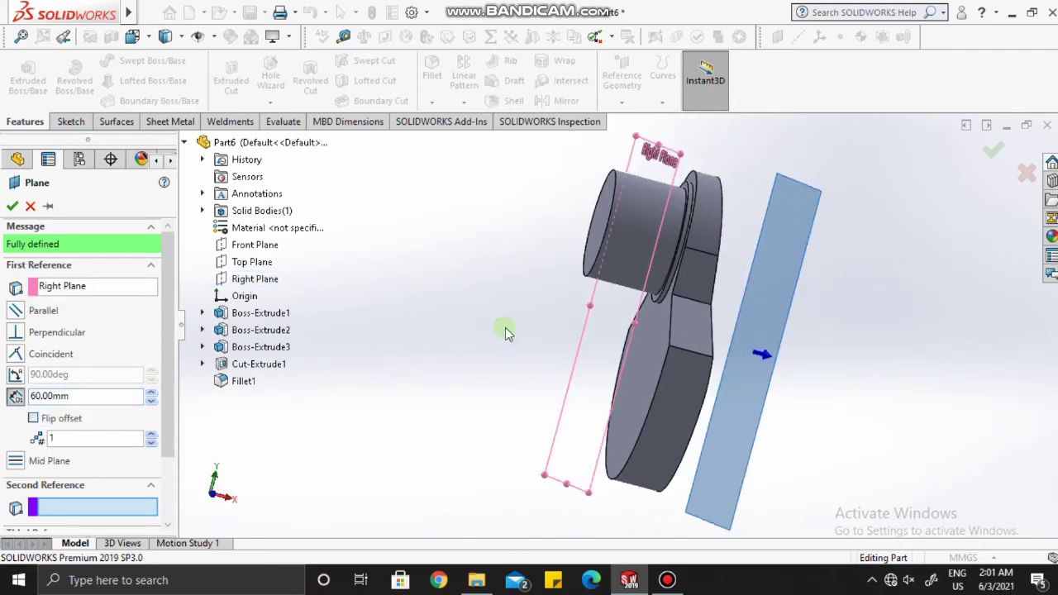
pyautogui.click(12, 207)
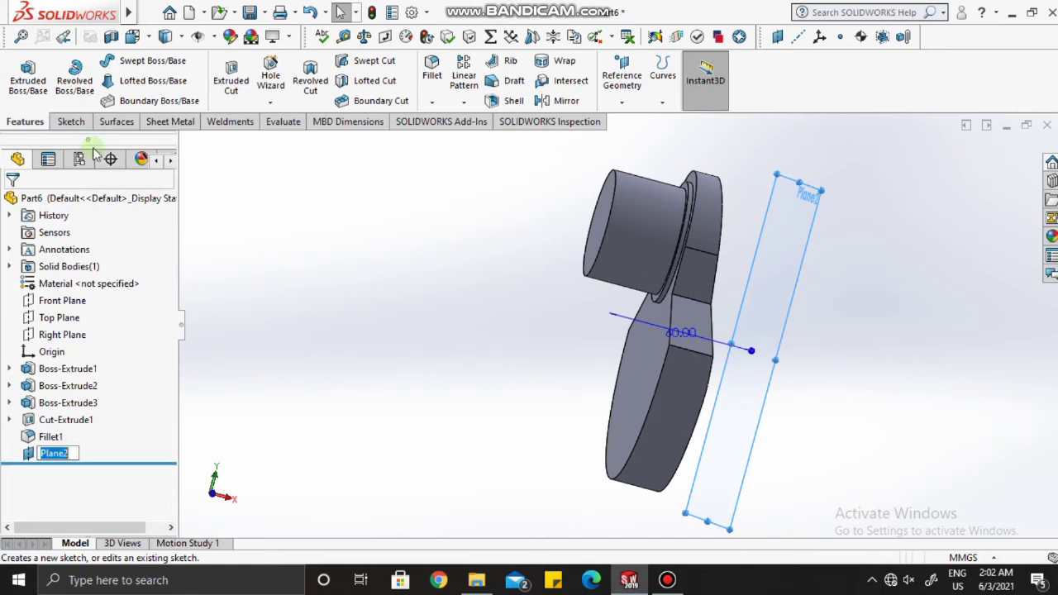
# Step: Start a new sketch on the 60 mm offset plane and view it normal to the plane
pyautogui.click(71, 122)
pyautogui.click(21, 75)
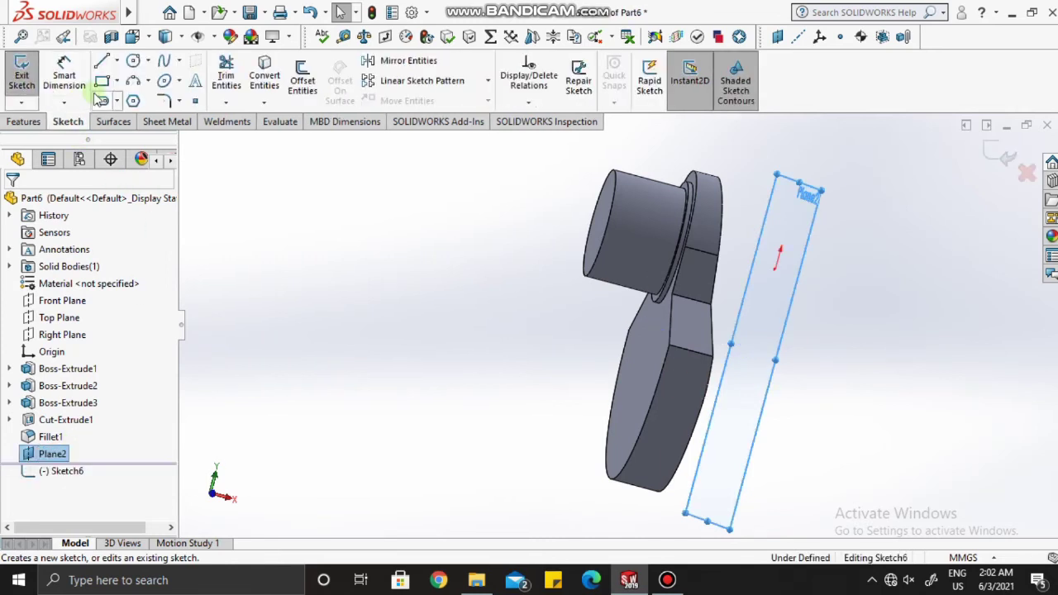
pyautogui.click(66, 477)
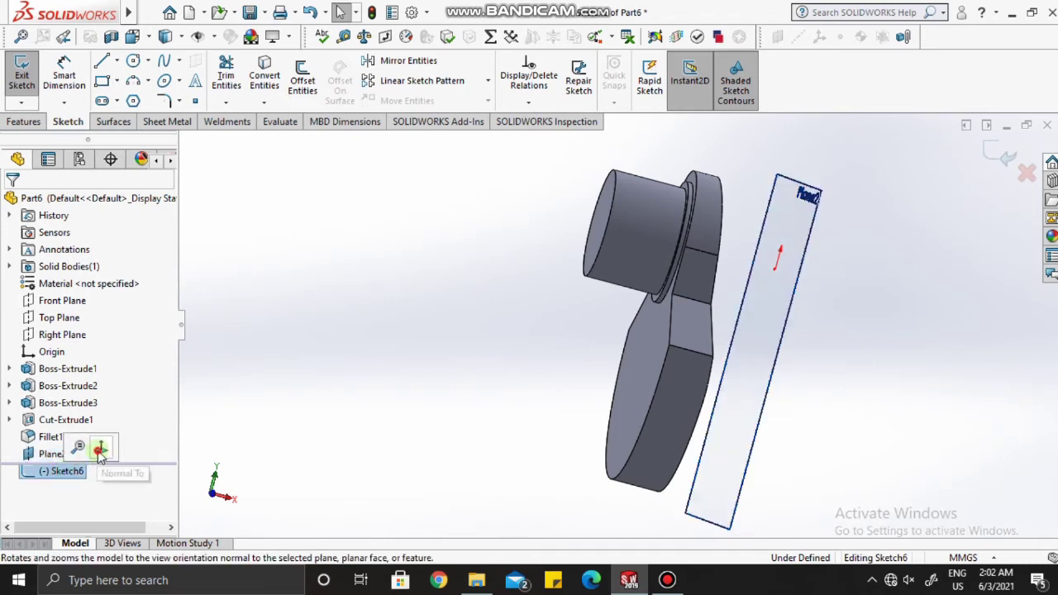
pyautogui.click(99, 447)
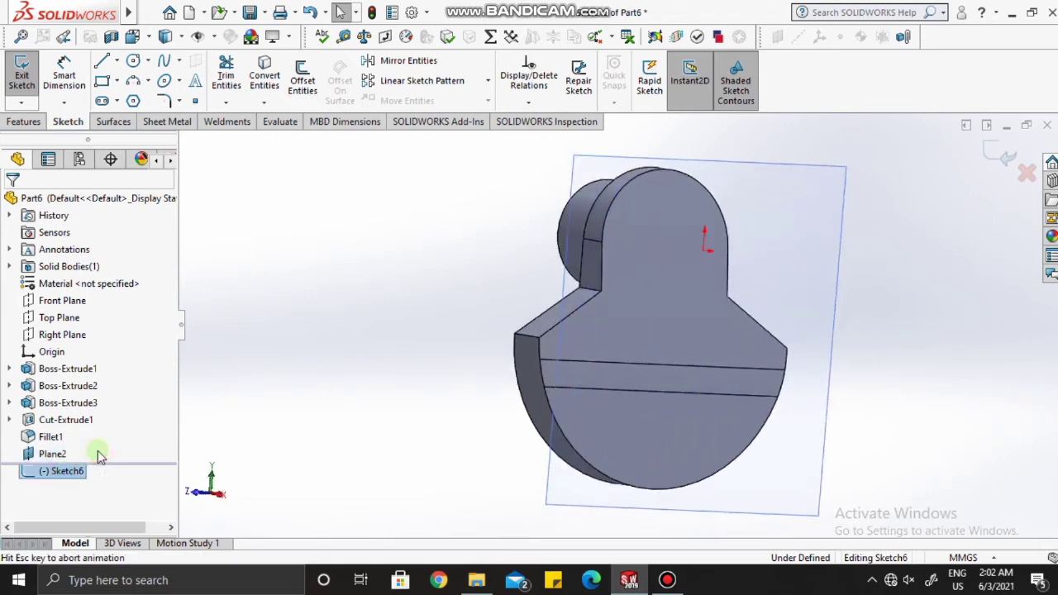
# Step: Sketch a circle about 30 mm in diameter, centred about 45 mm directly below the origin on the offset plane
pyautogui.click(134, 62)
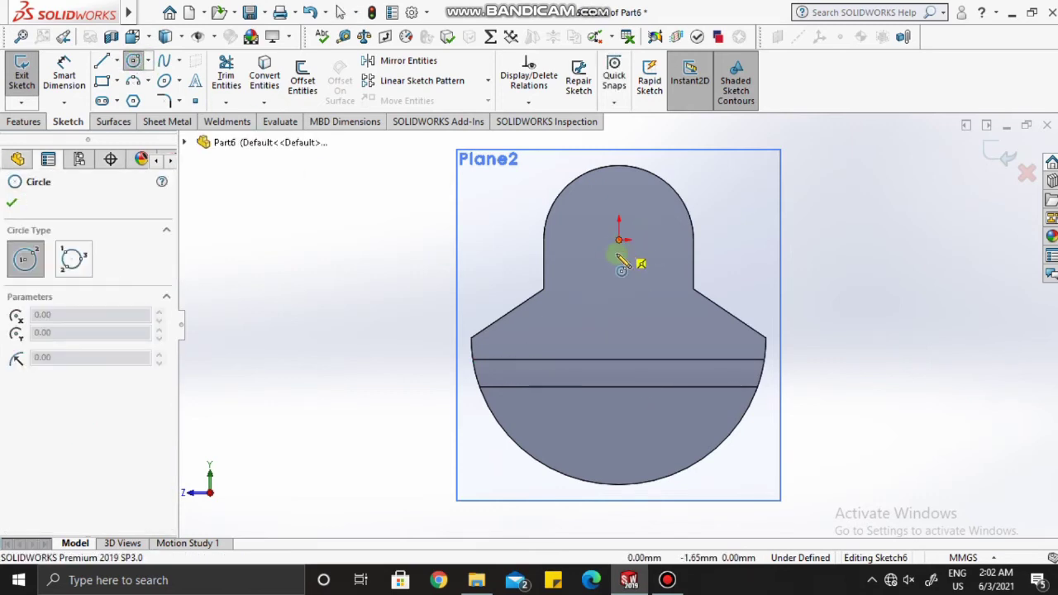
pyautogui.click(619, 352)
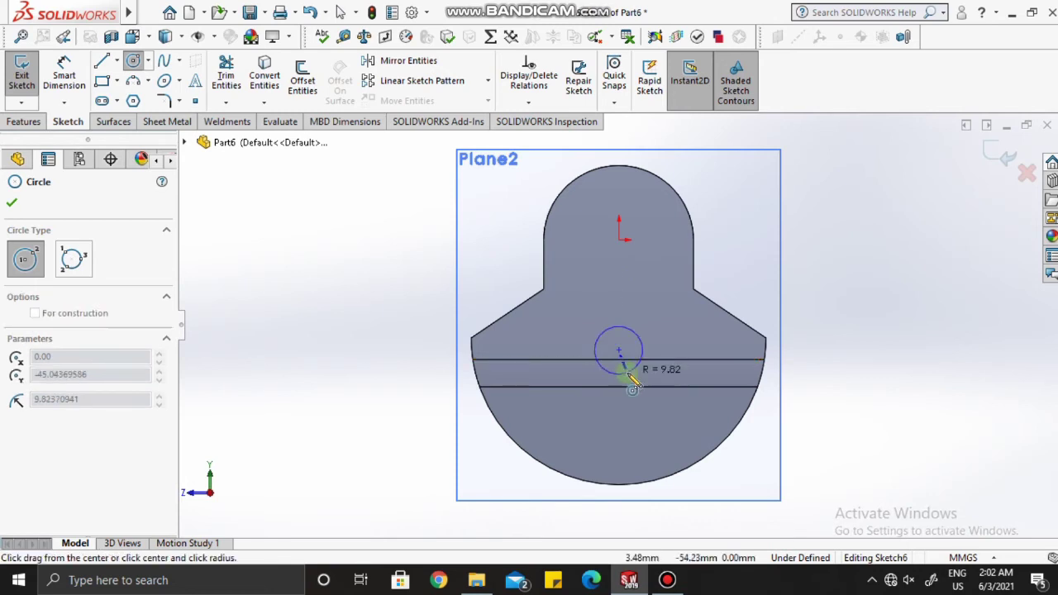
pyautogui.click(633, 390)
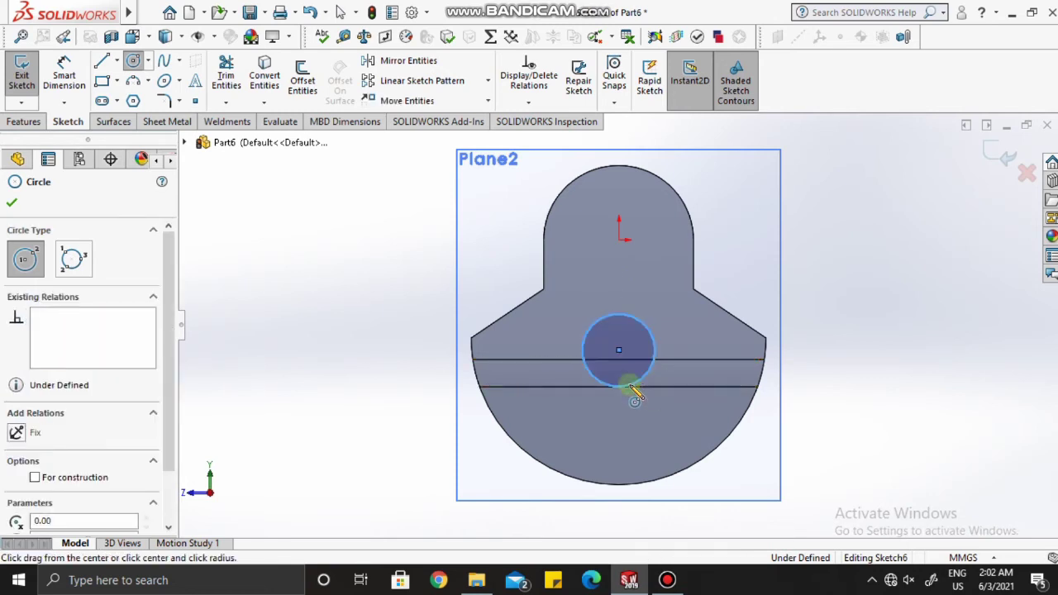
# Step: Dimension the vertical distance between the circle's centre and the origin and set it to 40 mm
pyautogui.click(64, 74)
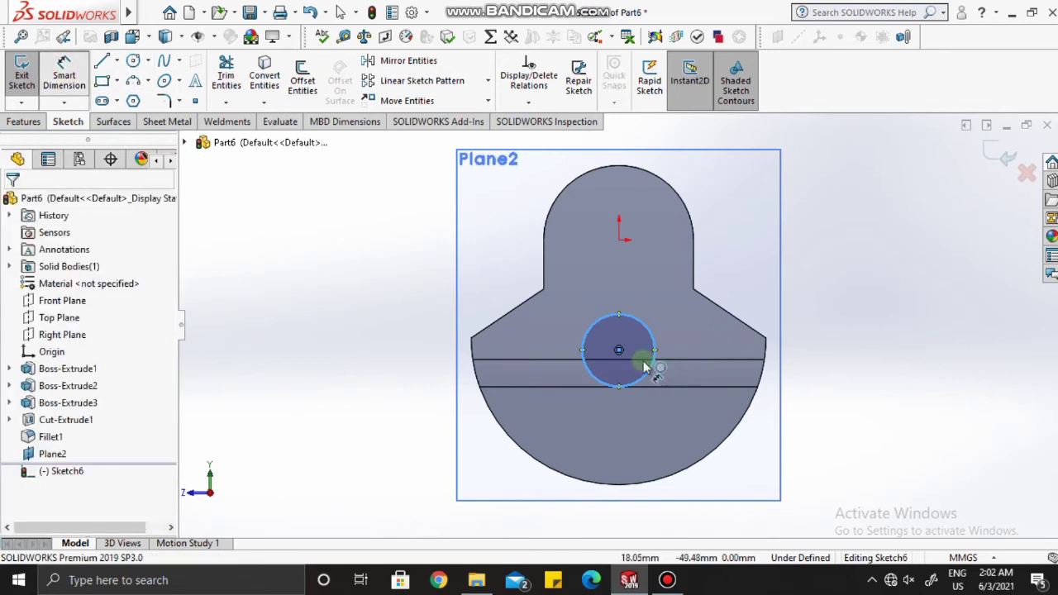
pyautogui.click(620, 350)
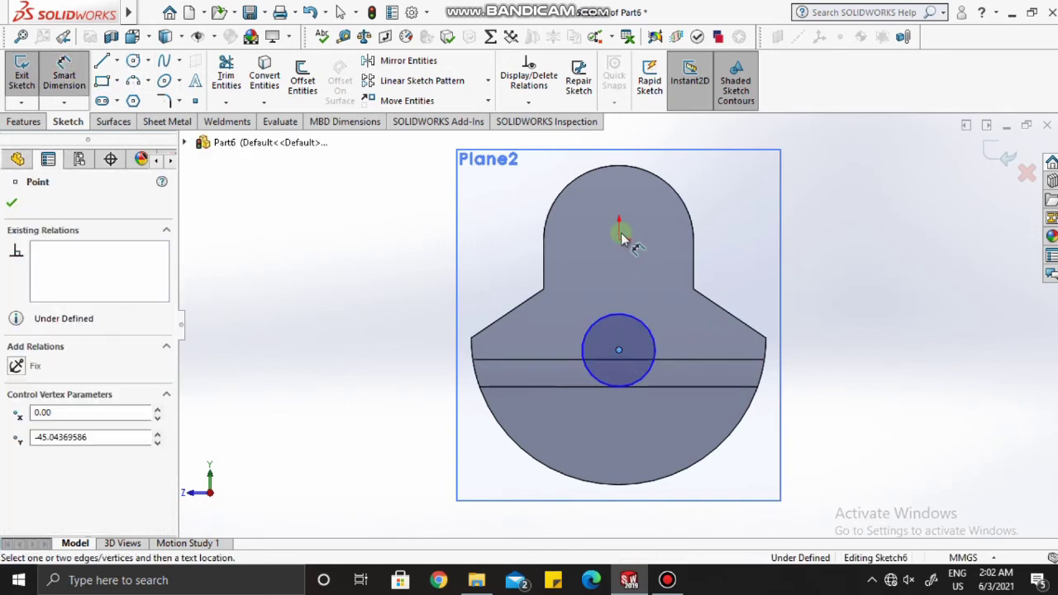
pyautogui.click(620, 241)
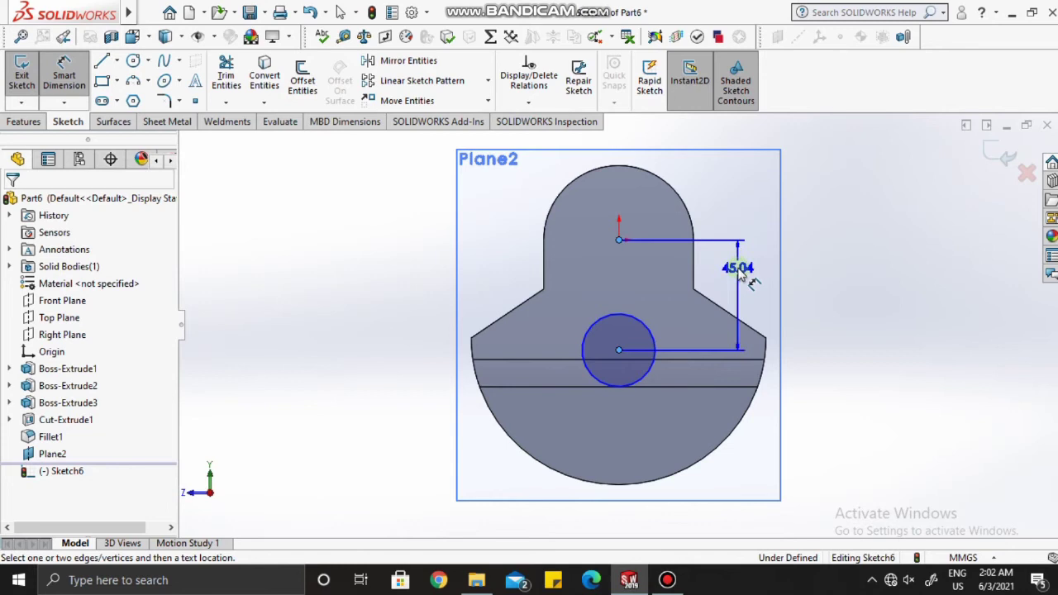
pyautogui.click(739, 271)
pyautogui.write('40')
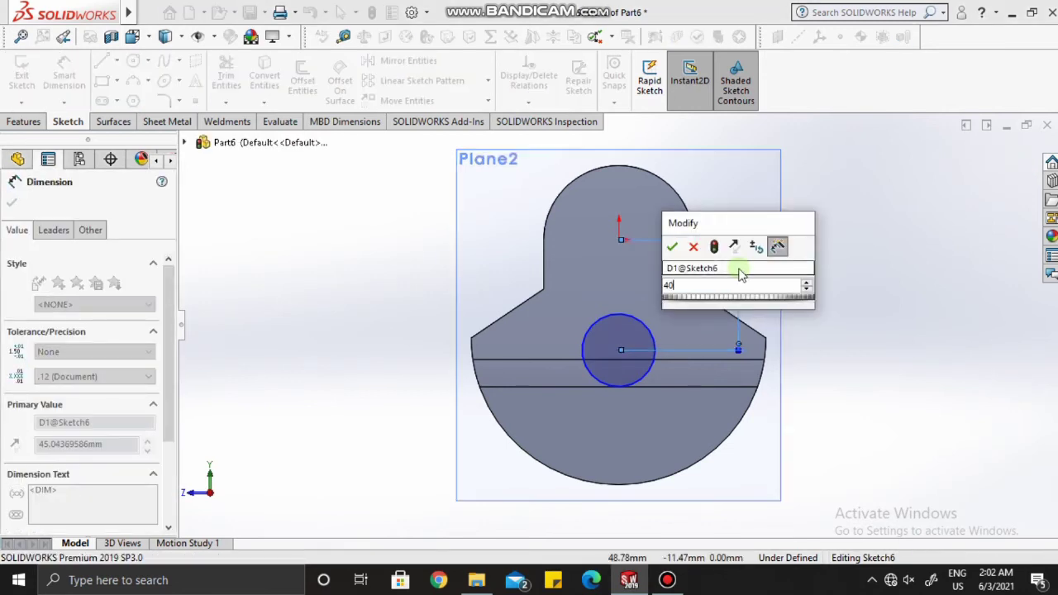
pyautogui.press('Return')
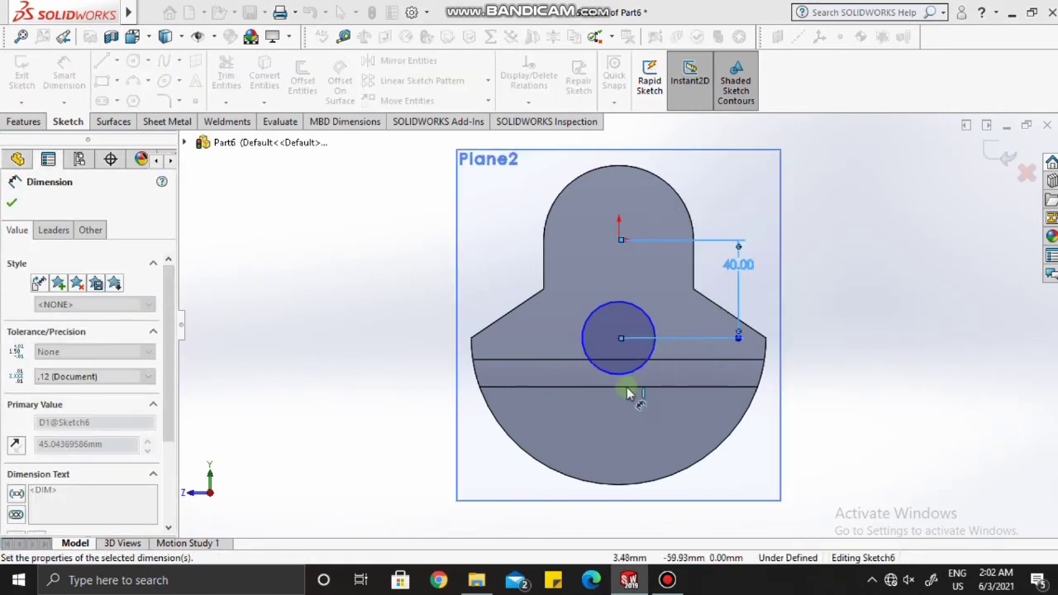
# Step: Dimension the circle's diameter and set it to 45 mm
pyautogui.click(633, 383)
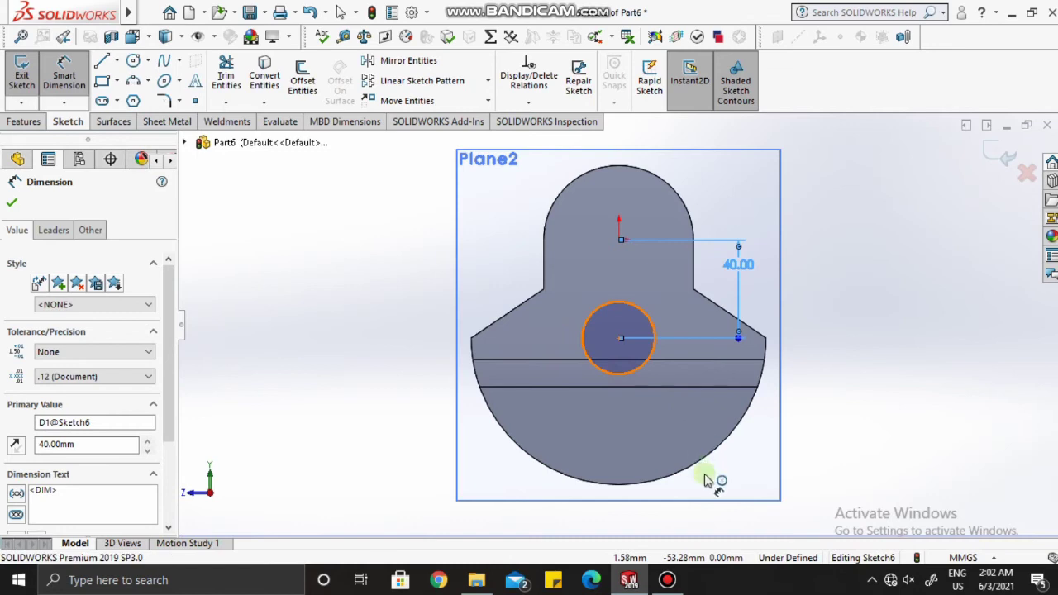
pyautogui.click(748, 440)
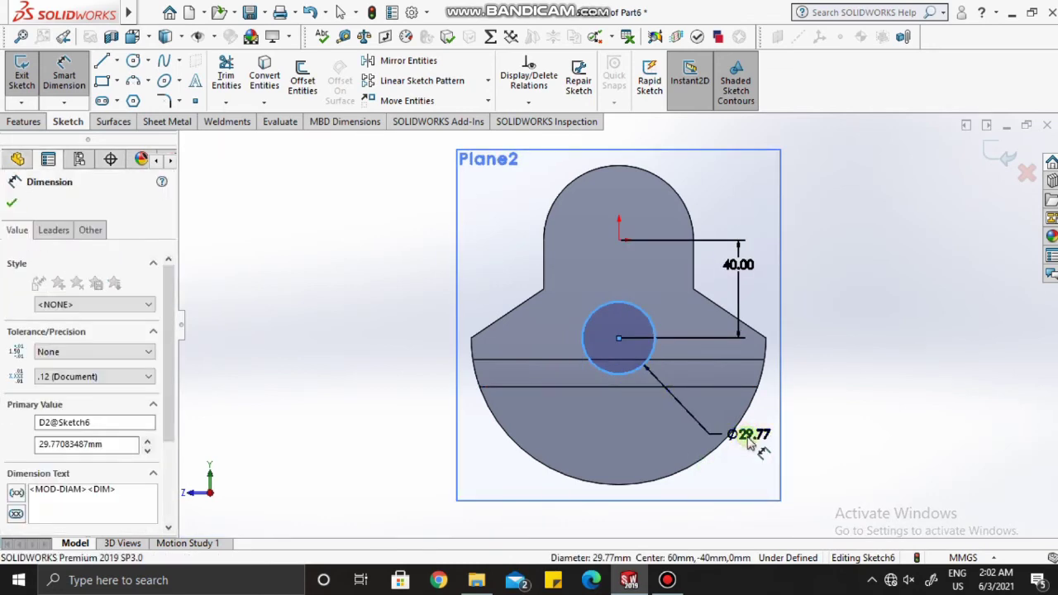
pyautogui.write('45')
pyautogui.press('Return')
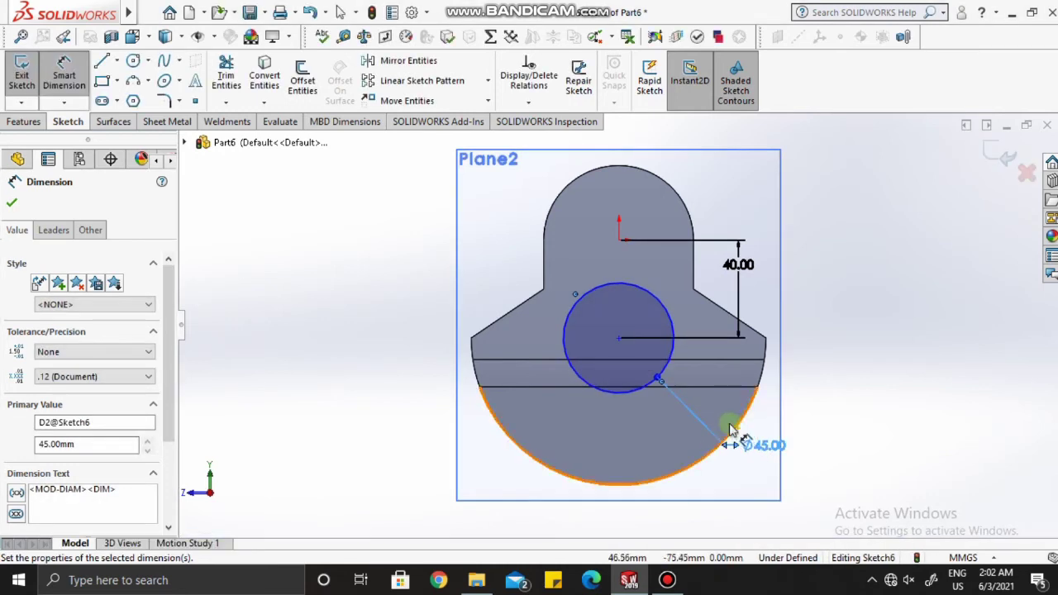
pyautogui.click(8, 203)
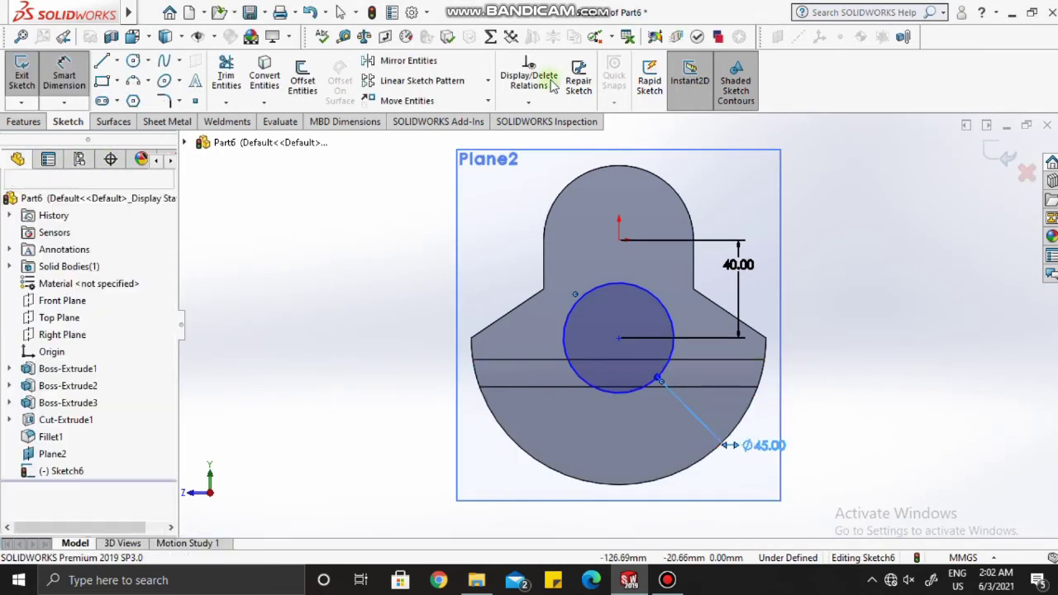
# Step: Add a Vertical relation between the circle's centre point and the origin
pyautogui.click(529, 103)
pyautogui.click(532, 140)
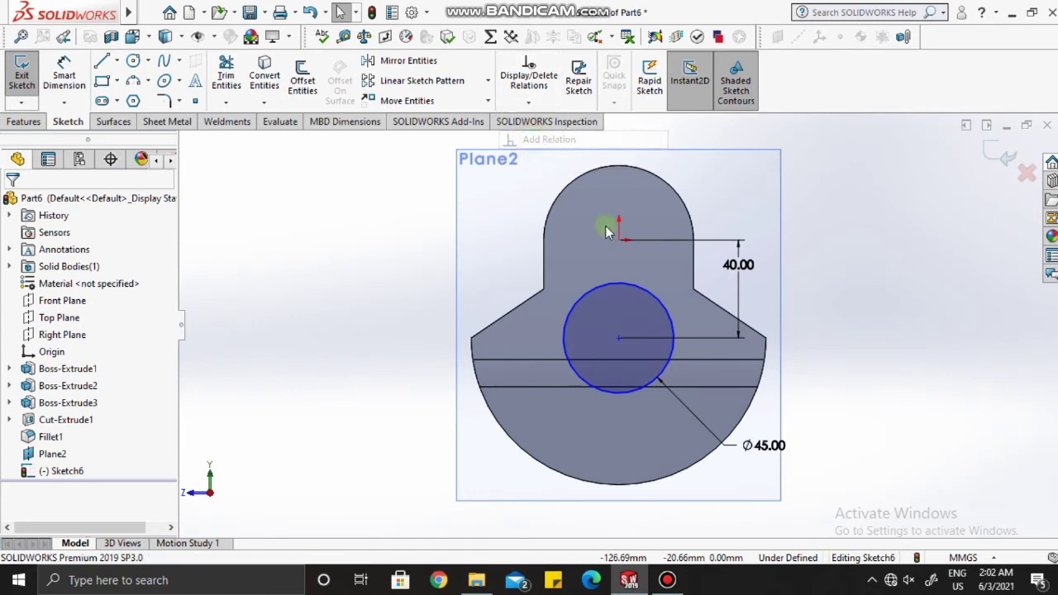
pyautogui.click(618, 341)
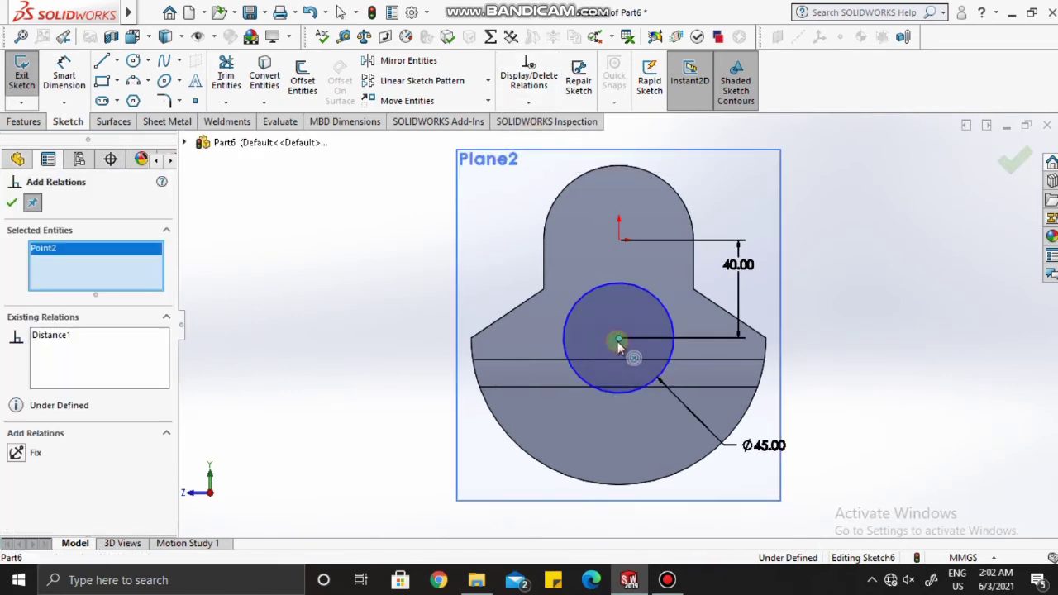
pyautogui.click(619, 239)
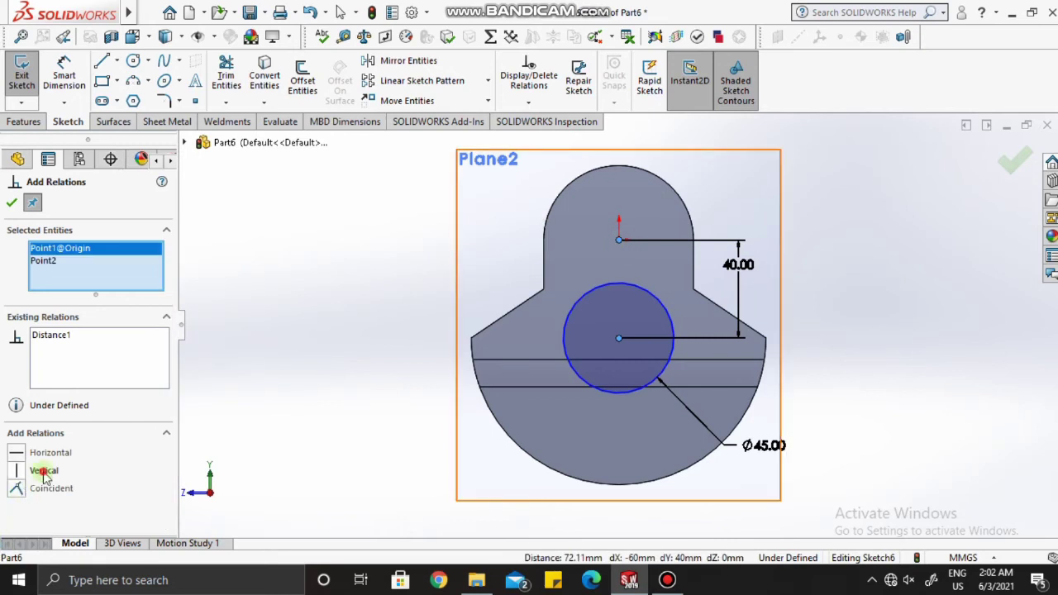
pyautogui.click(45, 472)
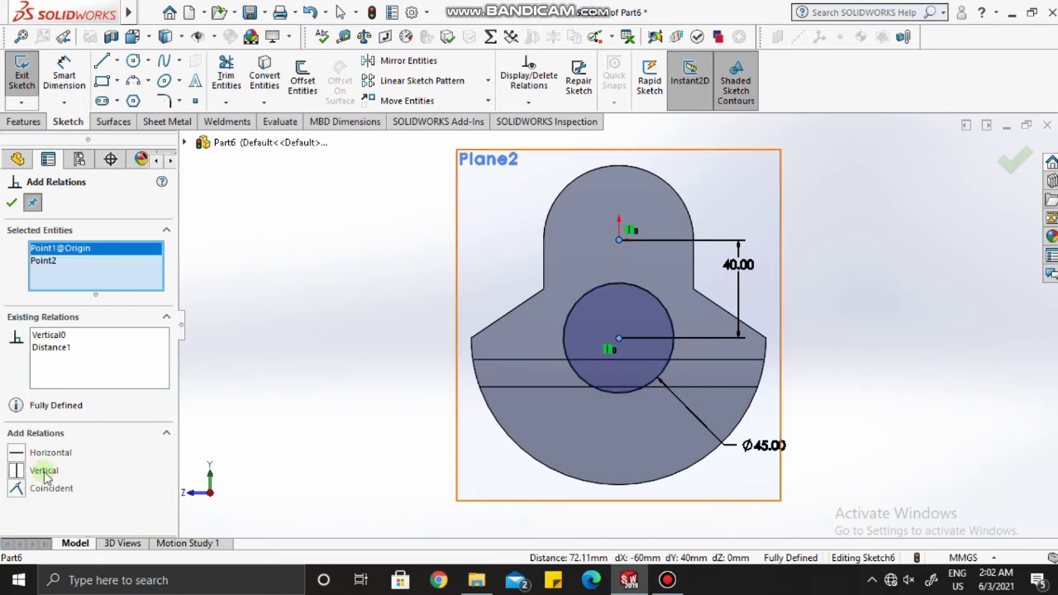
pyautogui.click(11, 201)
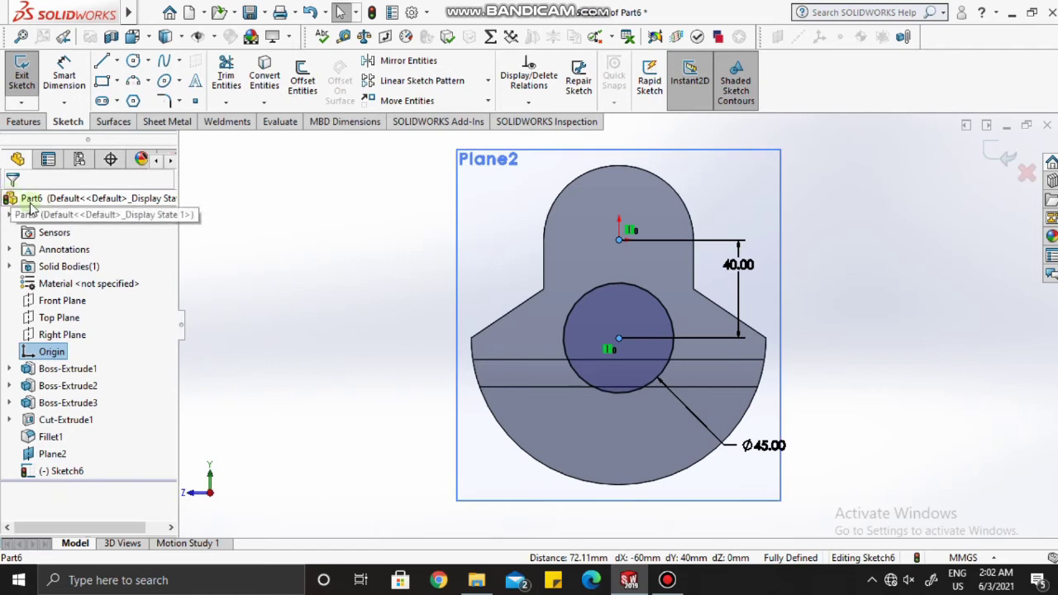
# Step: Extrude the 45 mm circle as a boss in the reversed direction toward the plate, with the end condition Up To Next
pyautogui.scroll(-1, 823, 287)
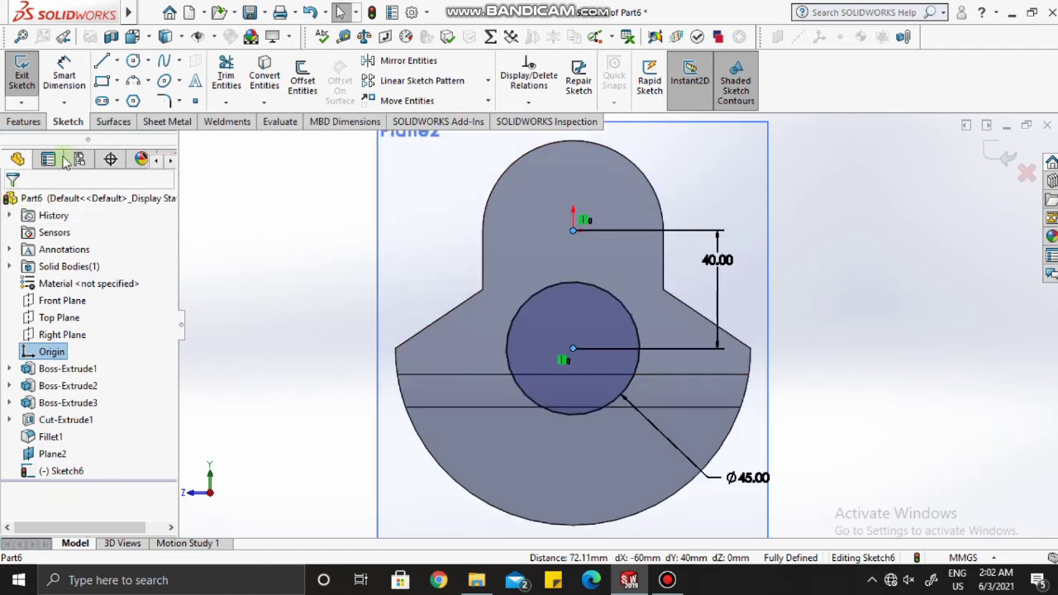
pyautogui.click(23, 123)
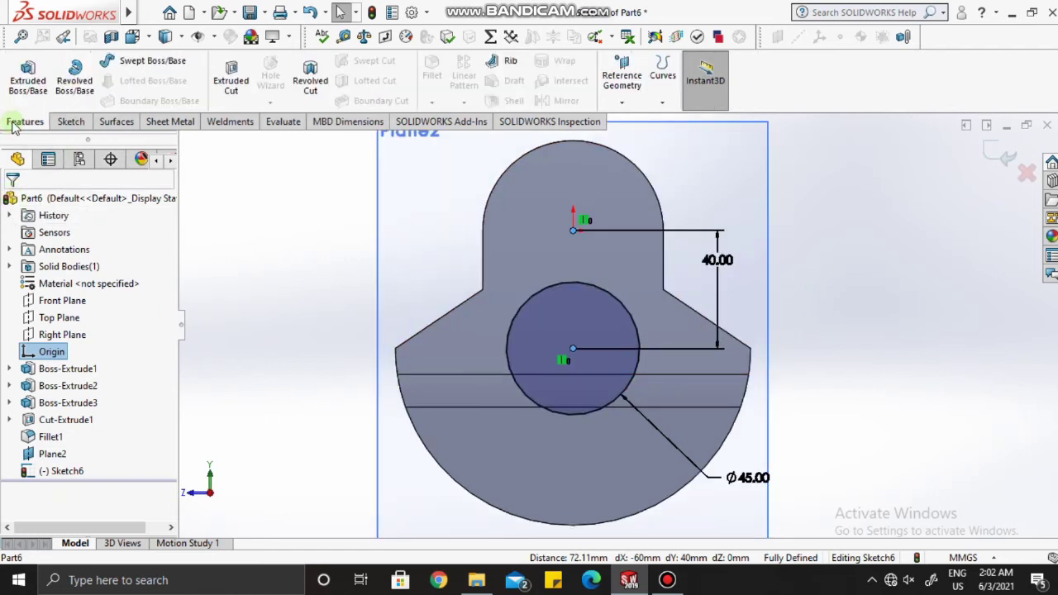
pyautogui.click(27, 85)
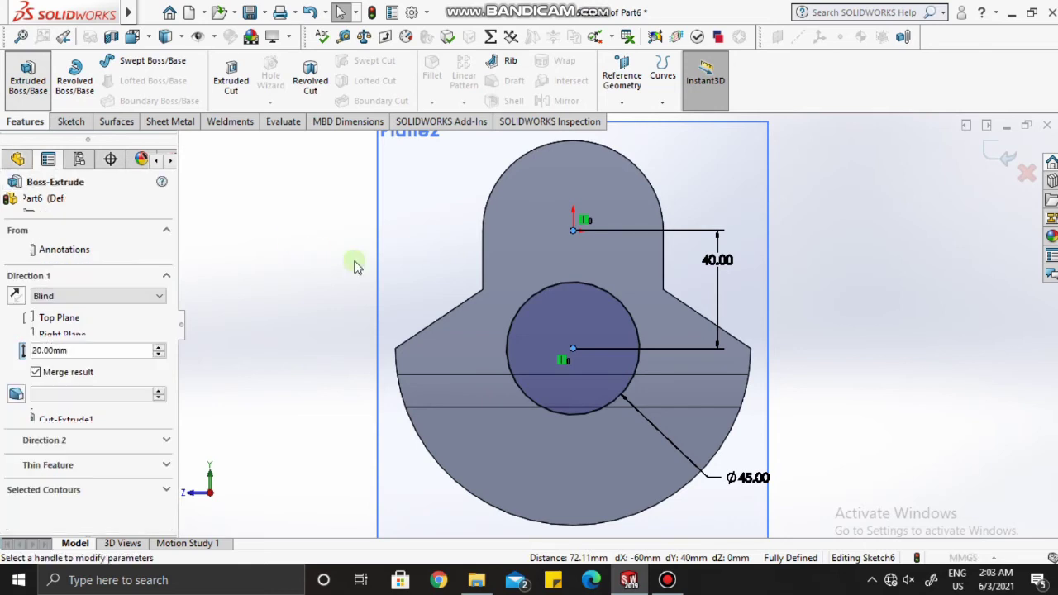
pyautogui.click(15, 297)
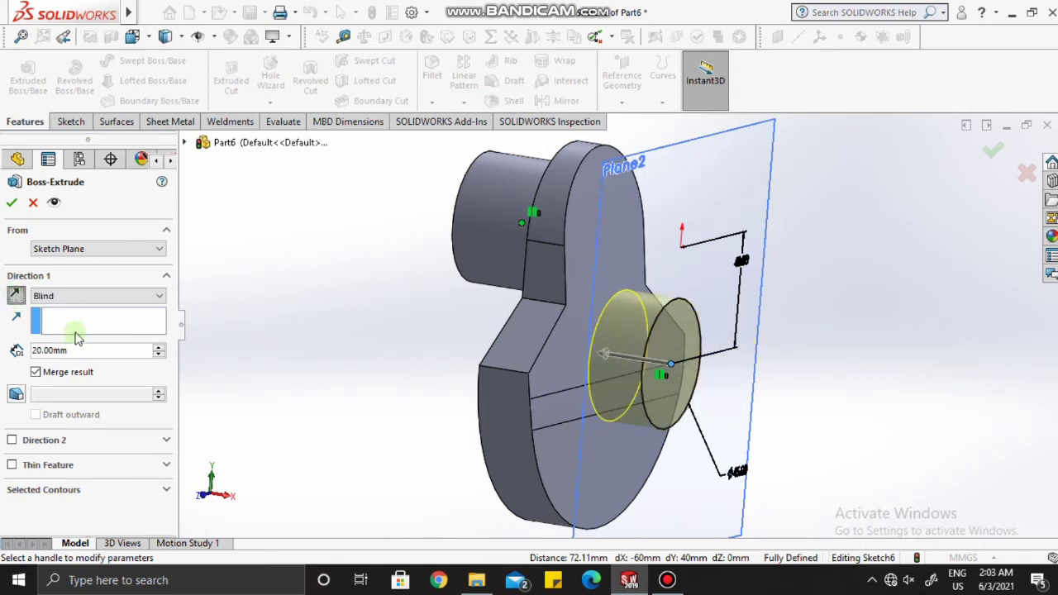
pyautogui.click(82, 296)
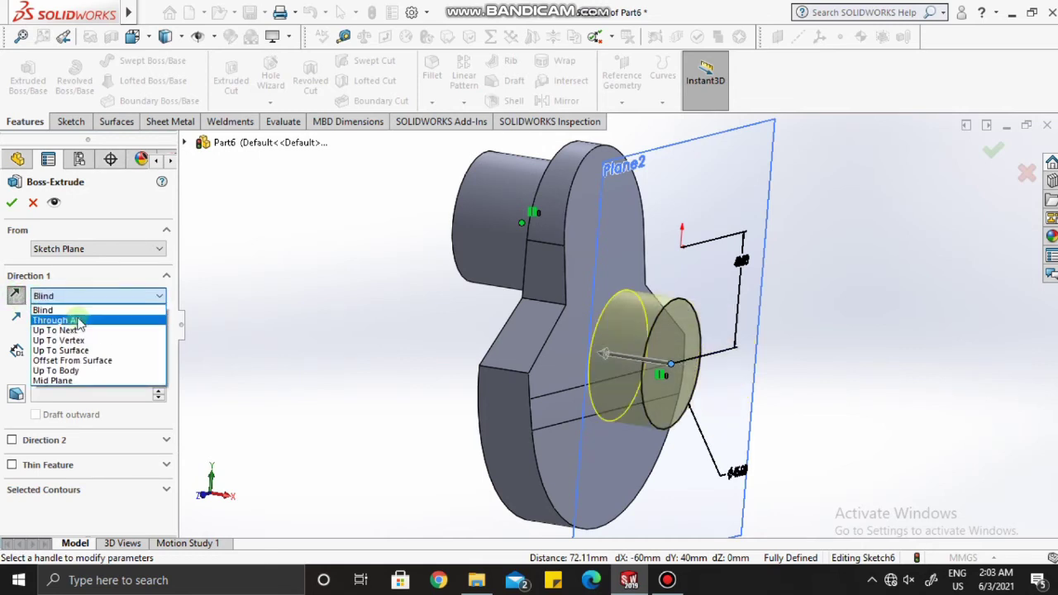
pyautogui.click(72, 331)
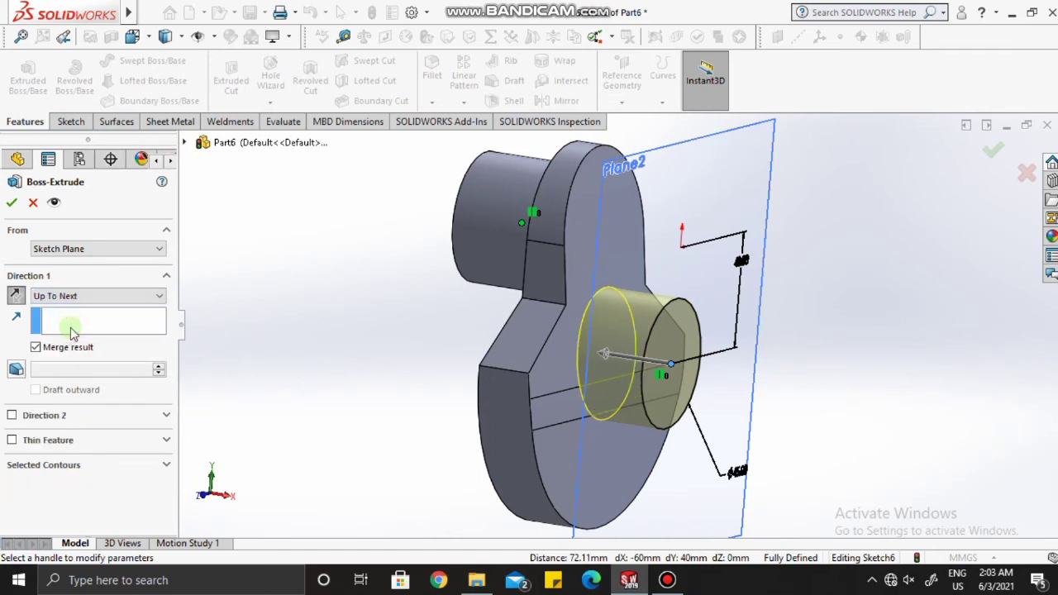
pyautogui.click(13, 204)
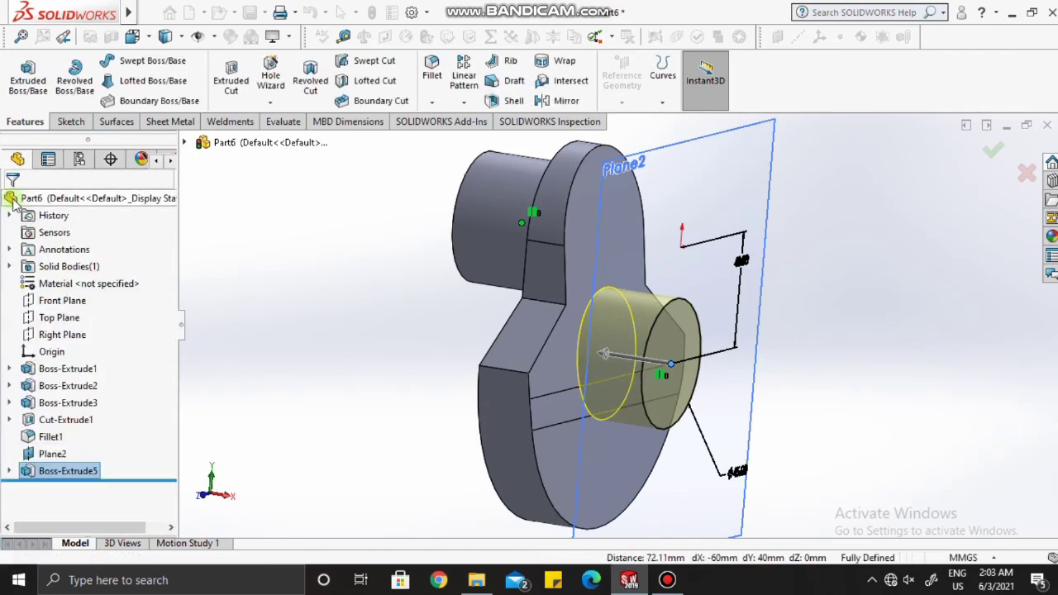
# Step: Start a new sketch on the flat end face of the new cylindrical boss and view it normal to the face
pyautogui.moveTo(469, 290)
pyautogui.mouseDown(button='middle')
pyautogui.moveTo(354, 239)
pyautogui.moveTo(456, 291)
pyautogui.mouseUp(button='middle')
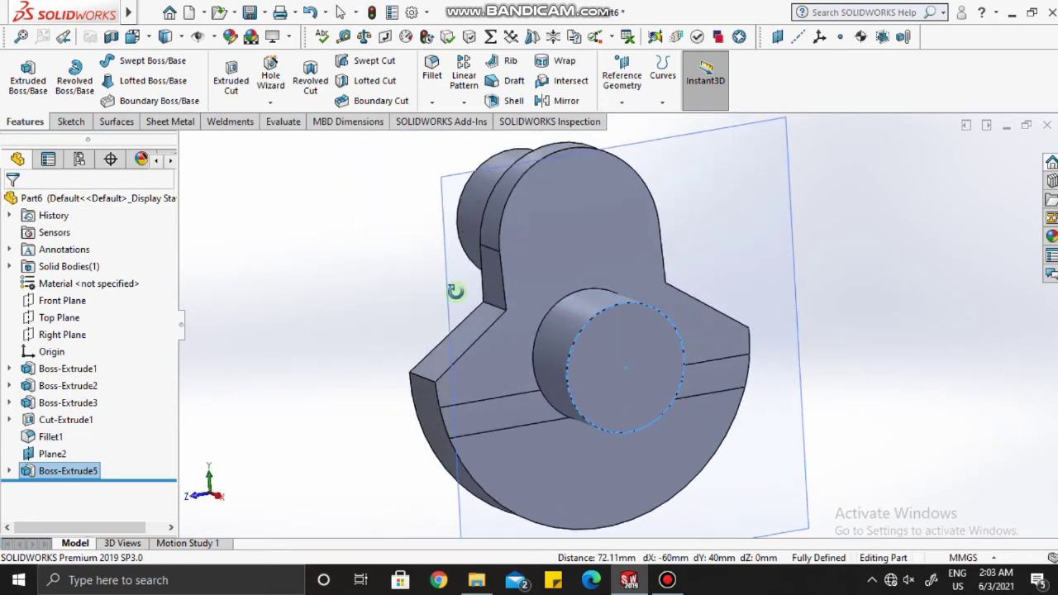
pyautogui.click(605, 367)
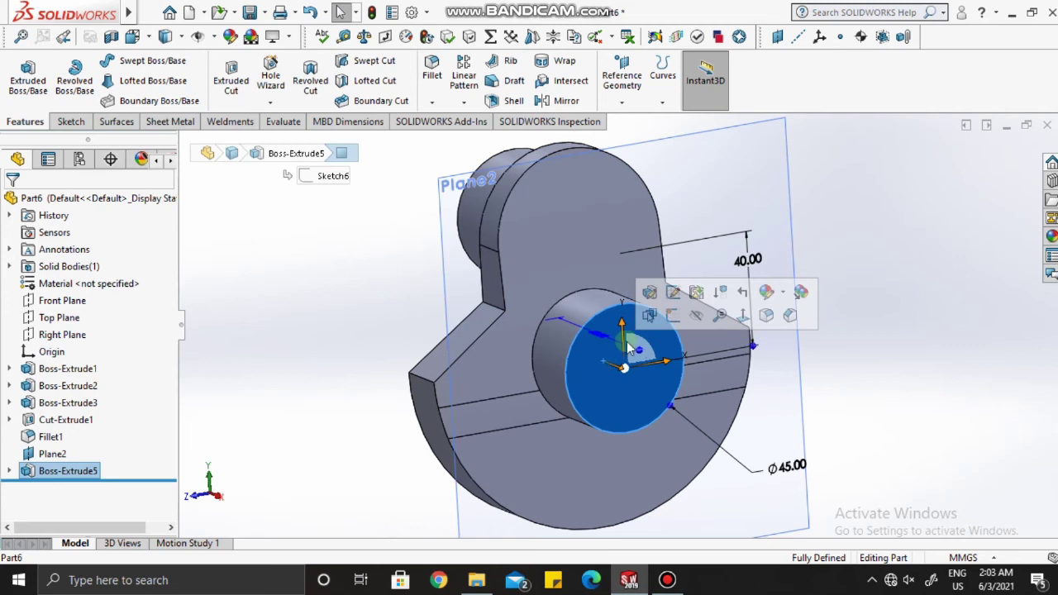
pyautogui.click(672, 317)
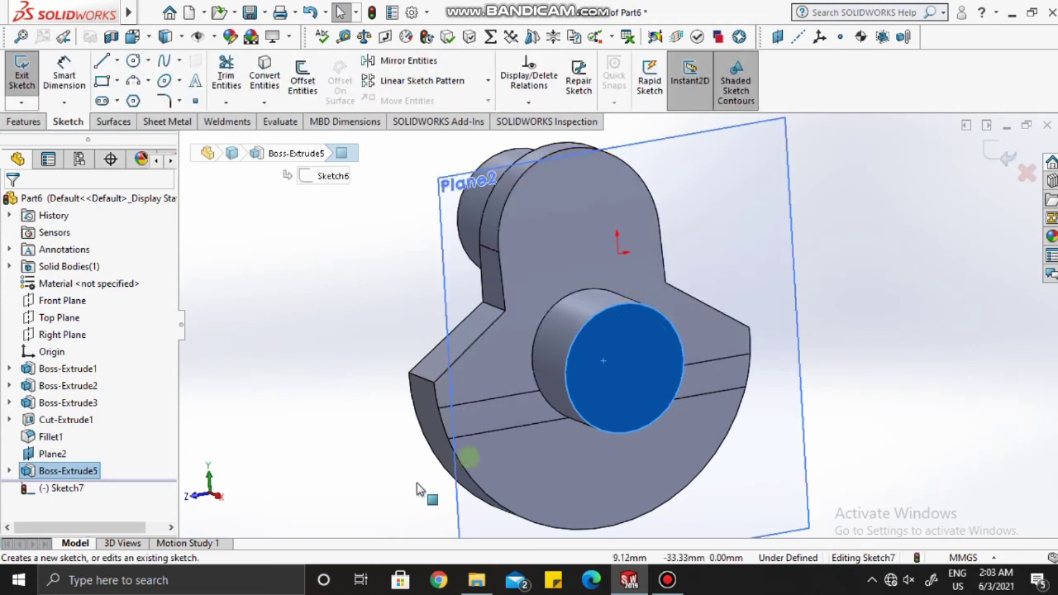
pyautogui.click(82, 488)
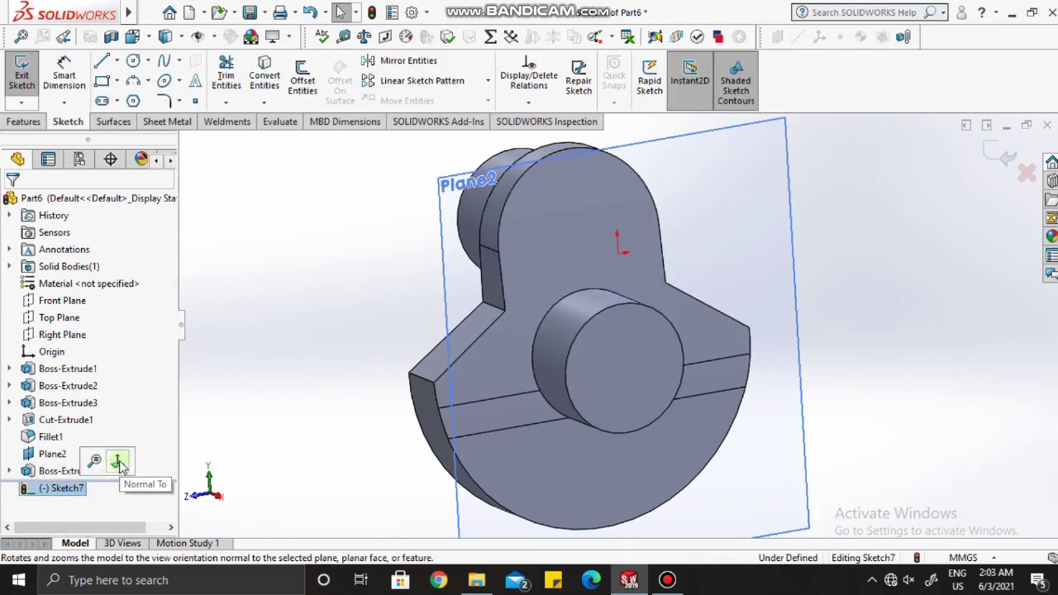
pyautogui.click(120, 461)
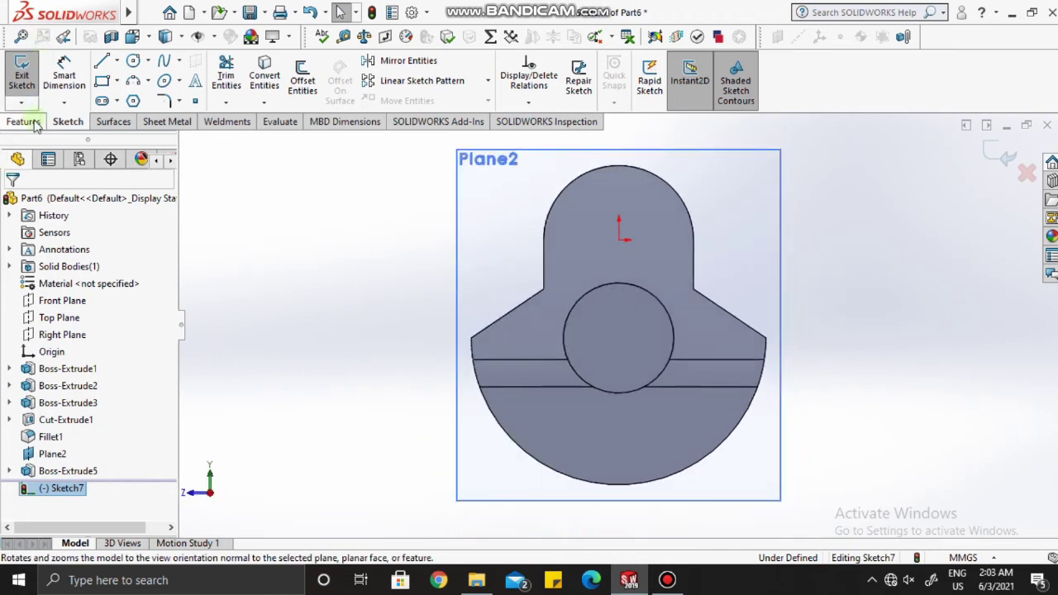
# Step: Hide the 60 mm offset reference plane
pyautogui.click(55, 453)
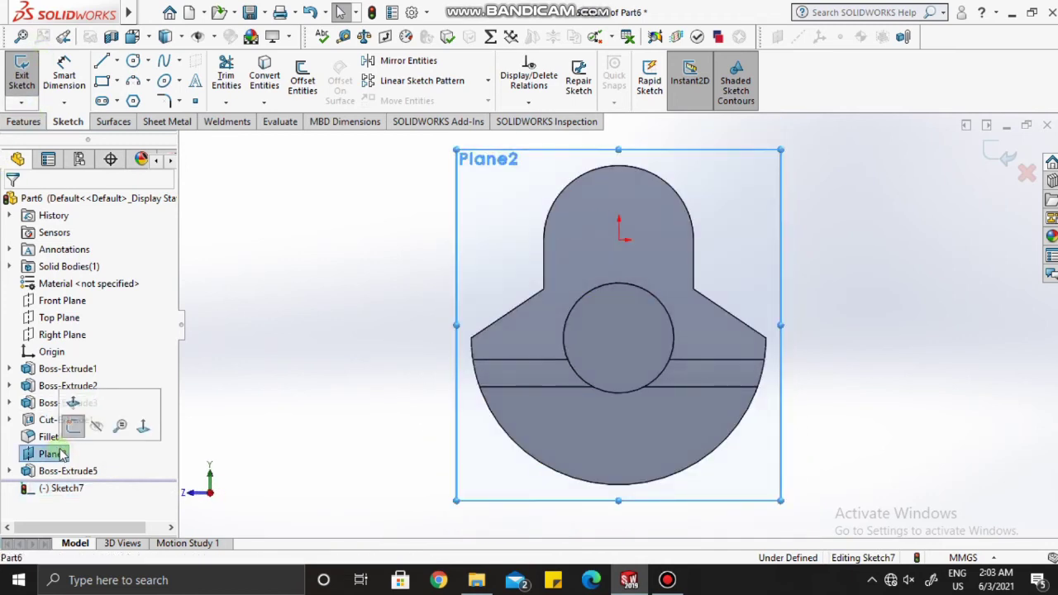
pyautogui.click(94, 425)
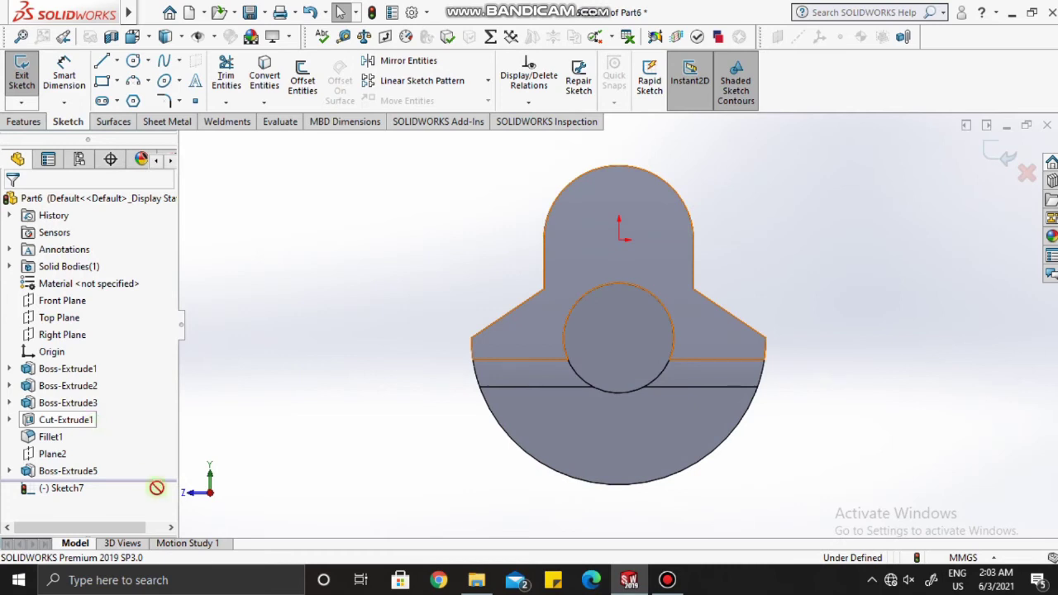
pyautogui.click(625, 348)
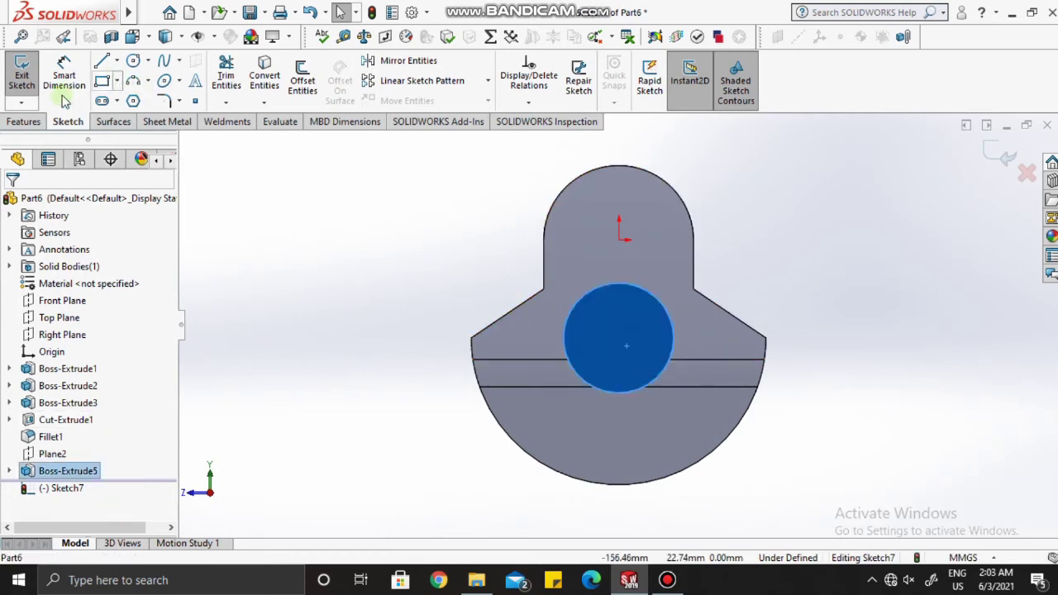
# Step: Sketch a smaller circle inside the boss's end face, centred on the boss's circular edge
pyautogui.click(135, 62)
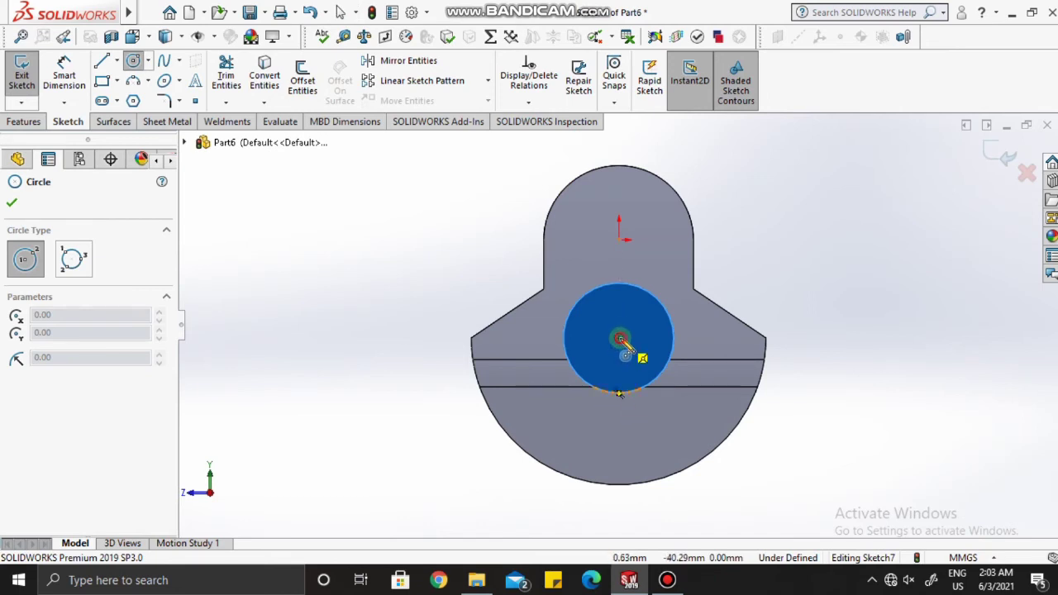
pyautogui.click(619, 339)
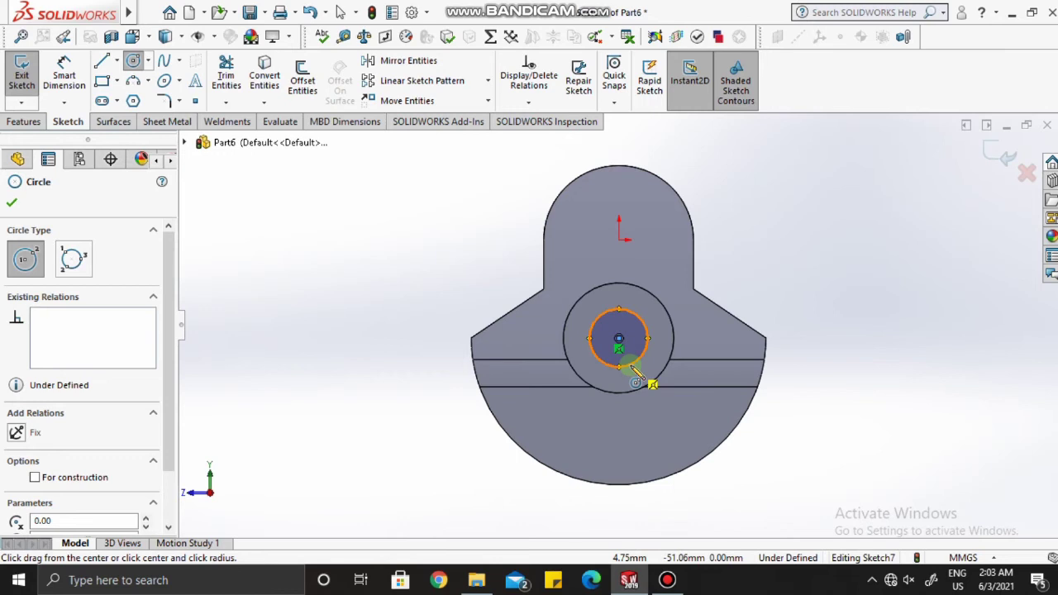
pyautogui.click(631, 369)
pyautogui.press('Escape')
# Step: Dimension the small circle on the boss's end face to a diameter of 30 mm
pyautogui.click(66, 73)
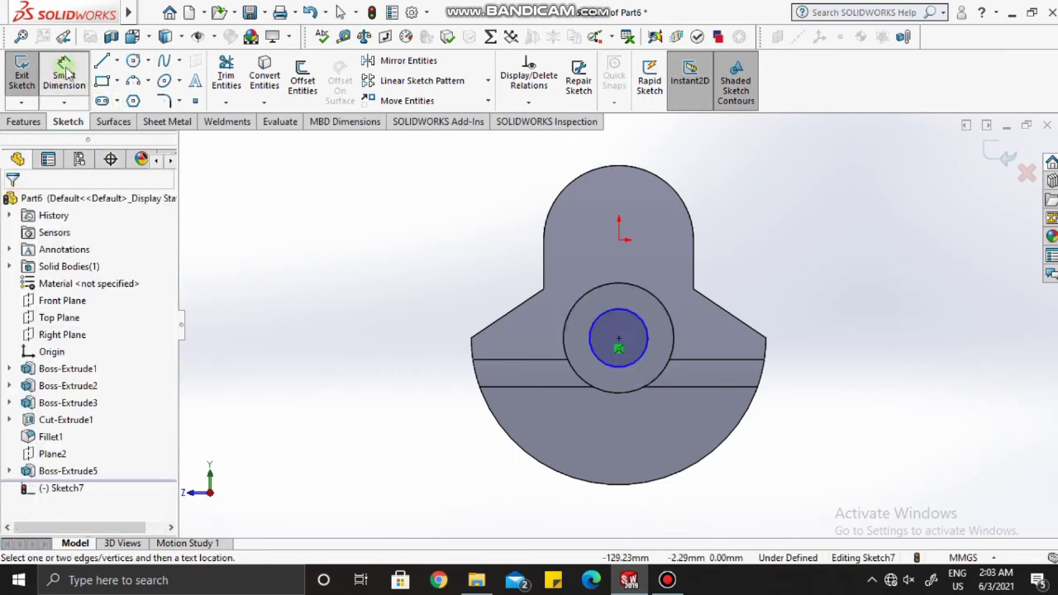
pyautogui.click(625, 312)
pyautogui.click(780, 302)
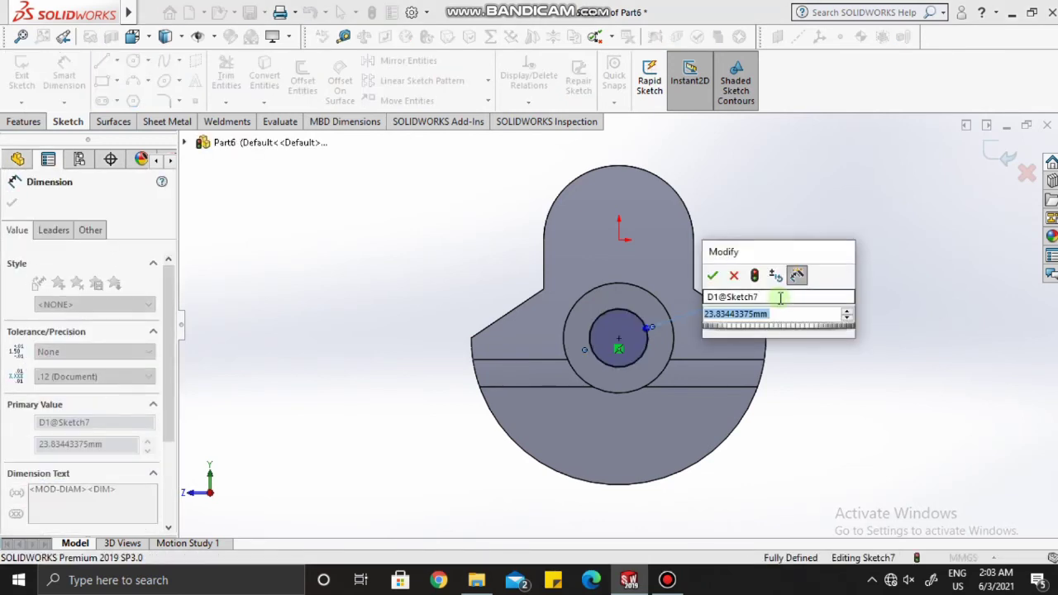
pyautogui.write('30')
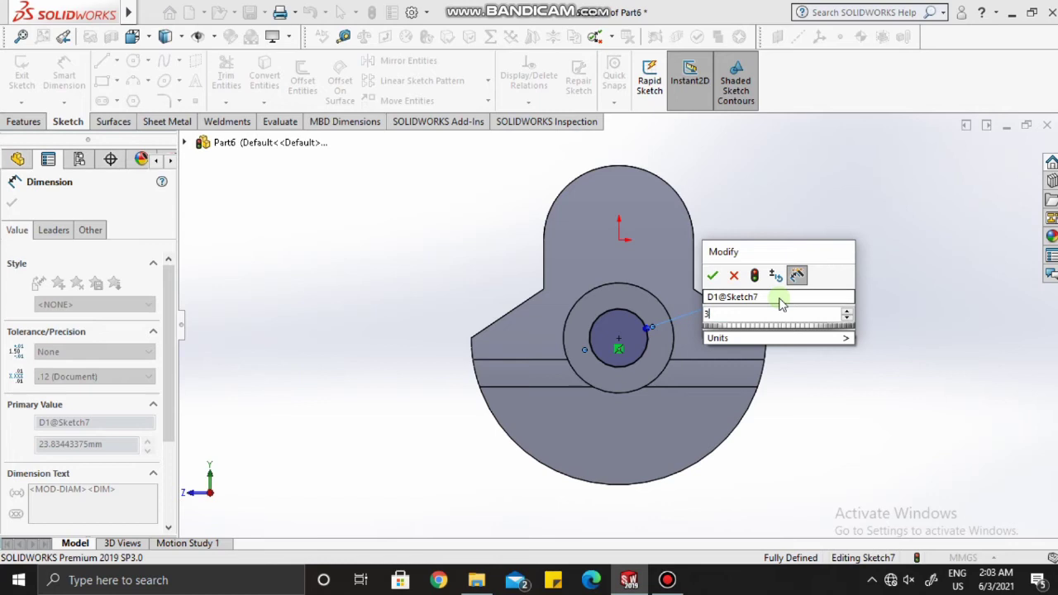
pyautogui.press('Return')
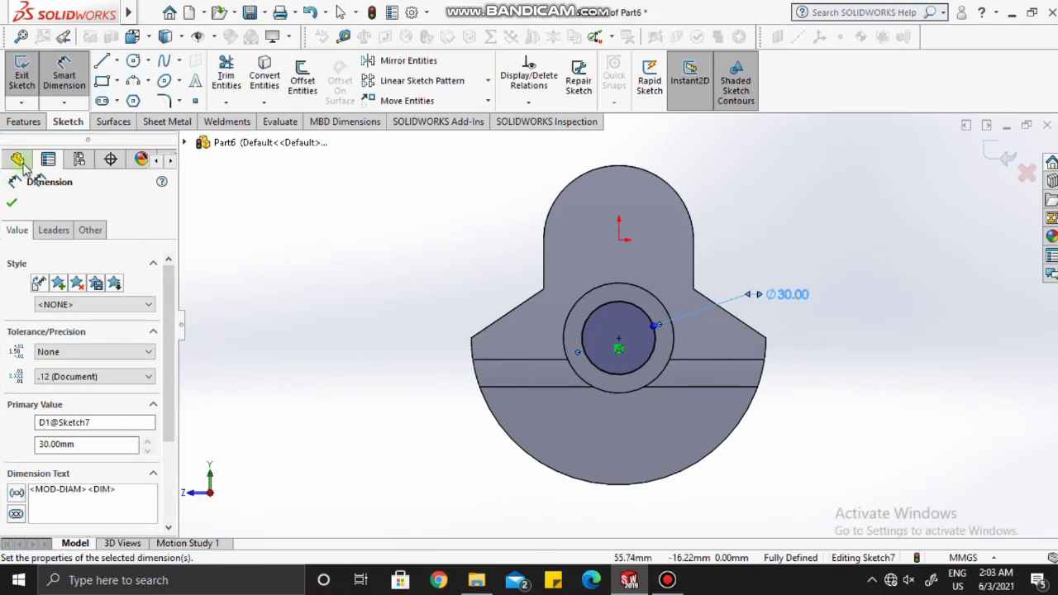
# Step: Extrude the 30 mm circle outward as a blind boss with a depth of 15 mm, merged with the part
pyautogui.click(24, 122)
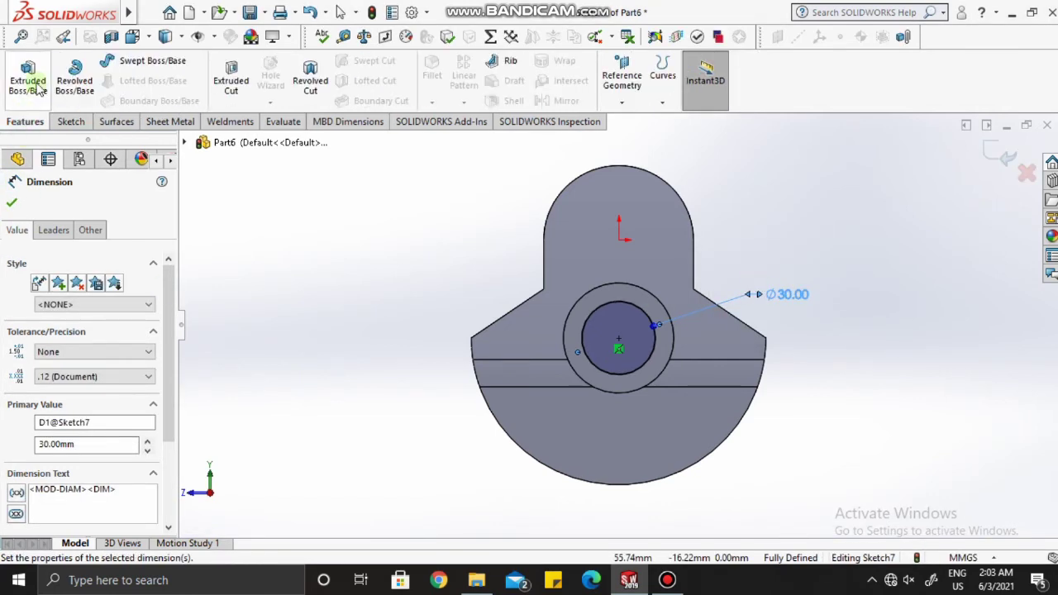
pyautogui.click(39, 88)
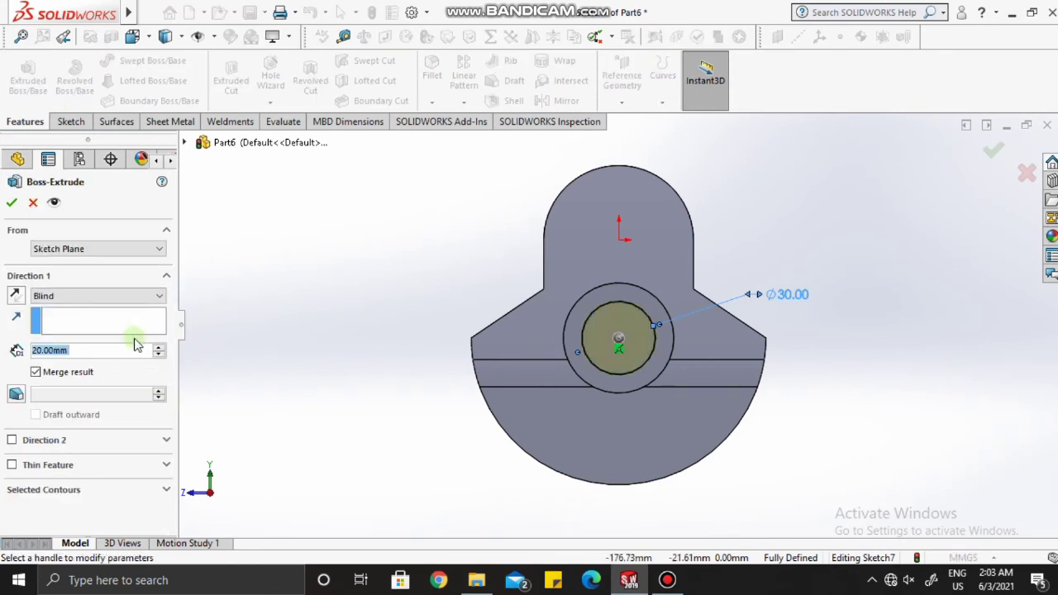
pyautogui.press('BackSpace')
pyautogui.write('15')
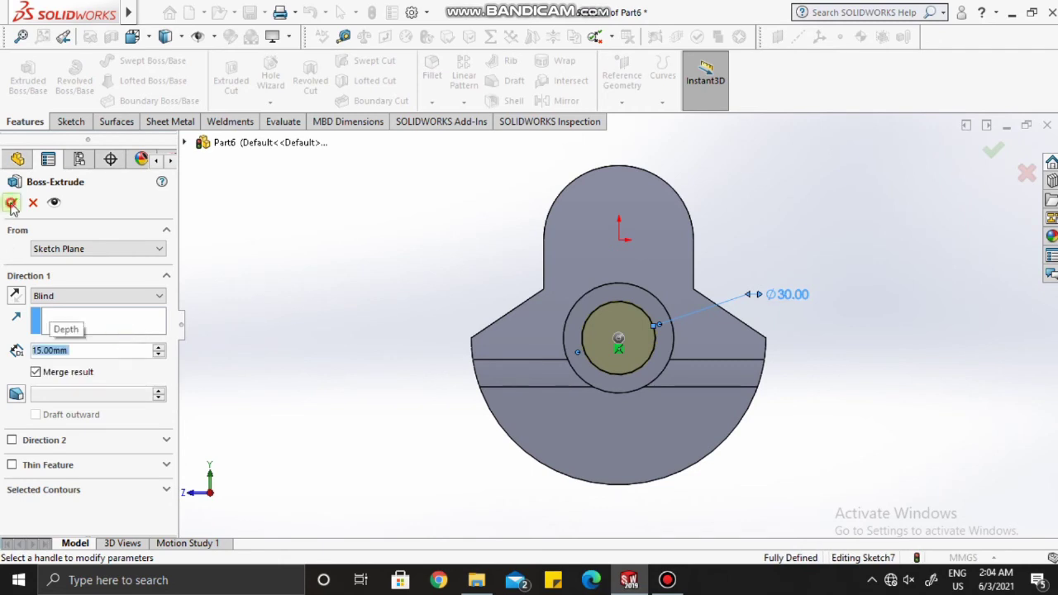
pyautogui.click(11, 203)
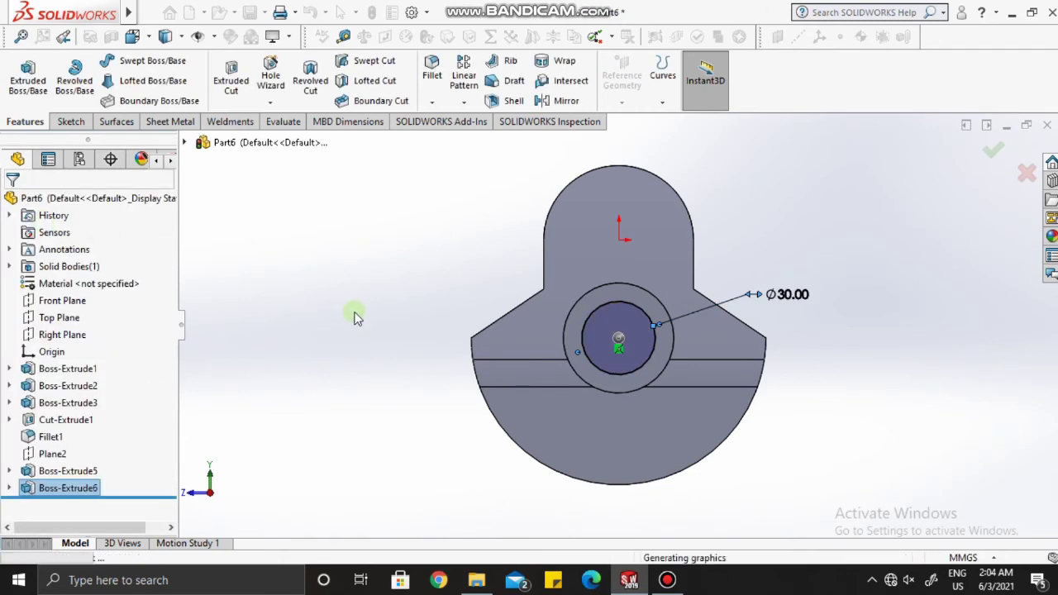
# Step: Start a new sketch on the end face of the 30 mm boss, viewed normal to that face
pyautogui.moveTo(409, 334)
pyautogui.mouseDown(button='middle')
pyautogui.moveTo(423, 347)
pyautogui.moveTo(654, 358)
pyautogui.mouseUp(button='middle')
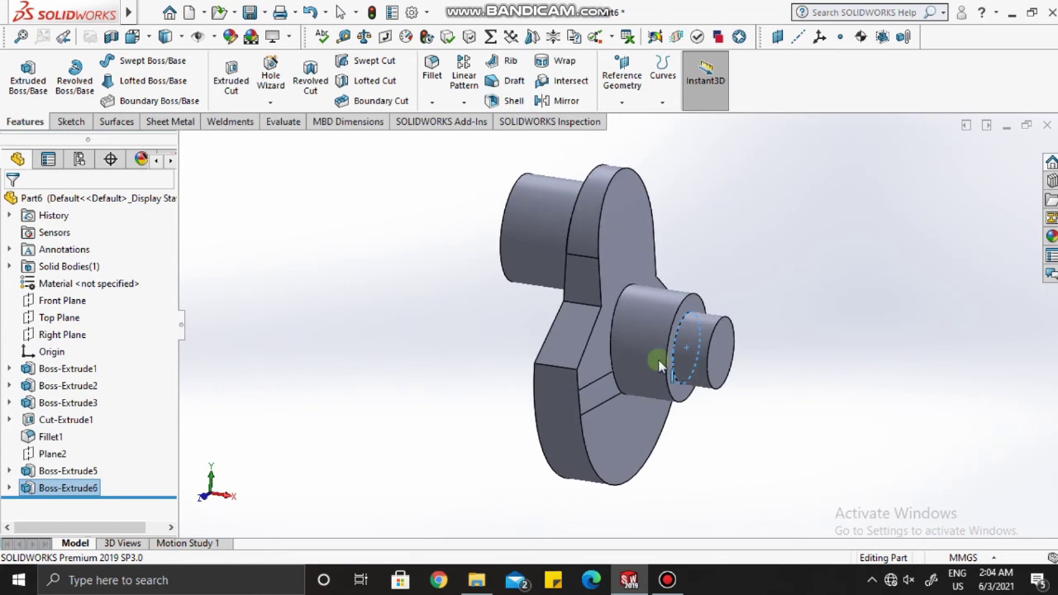
pyautogui.click(722, 351)
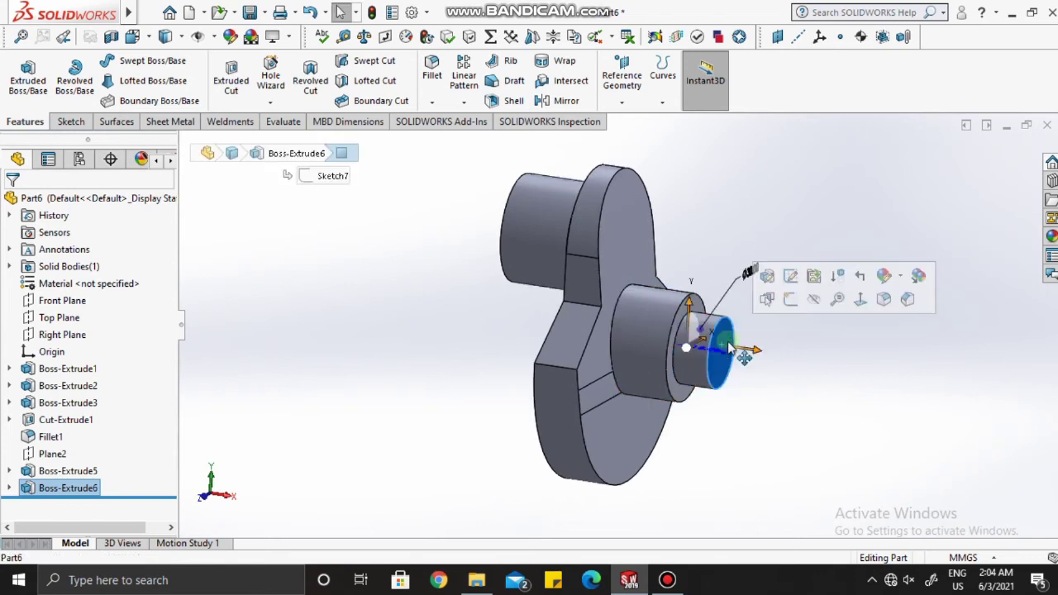
pyautogui.click(860, 300)
pyautogui.click(72, 121)
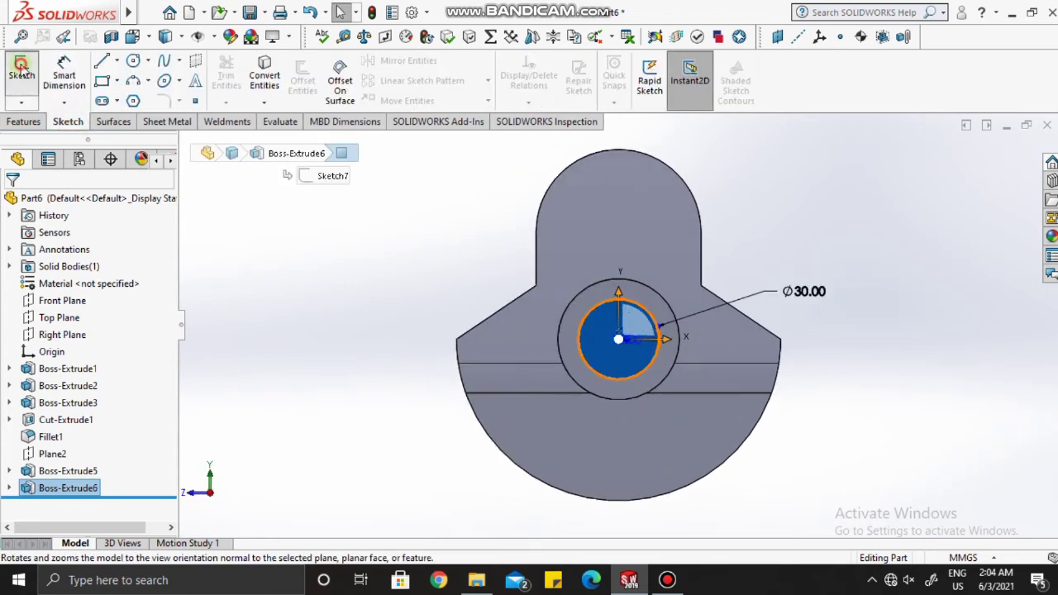
pyautogui.click(23, 73)
# Step: Sketch a circle about 15.6 mm in diameter on the end face, centred on the 30 mm boss
pyautogui.click(134, 61)
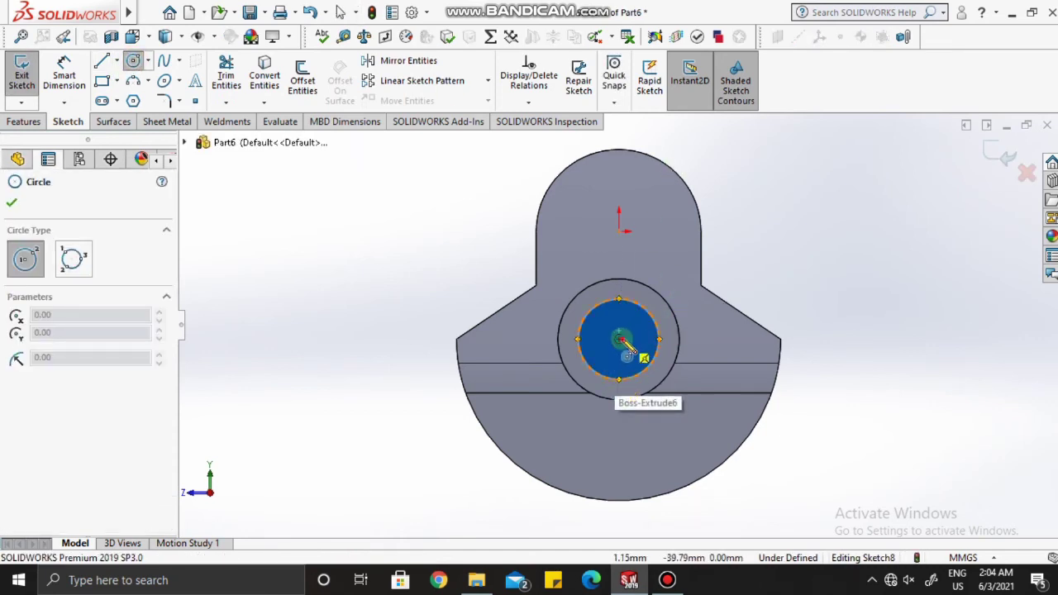
pyautogui.click(618, 339)
pyautogui.click(633, 354)
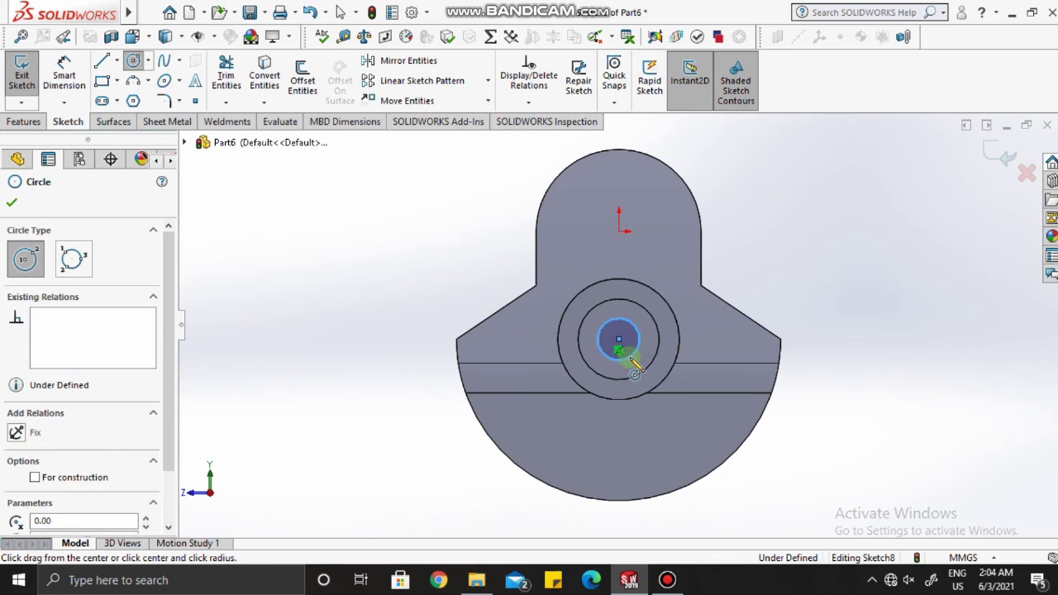
pyautogui.press('Escape')
# Step: Dimension the new concentric circle to a diameter of 25 mm
pyautogui.click(63, 75)
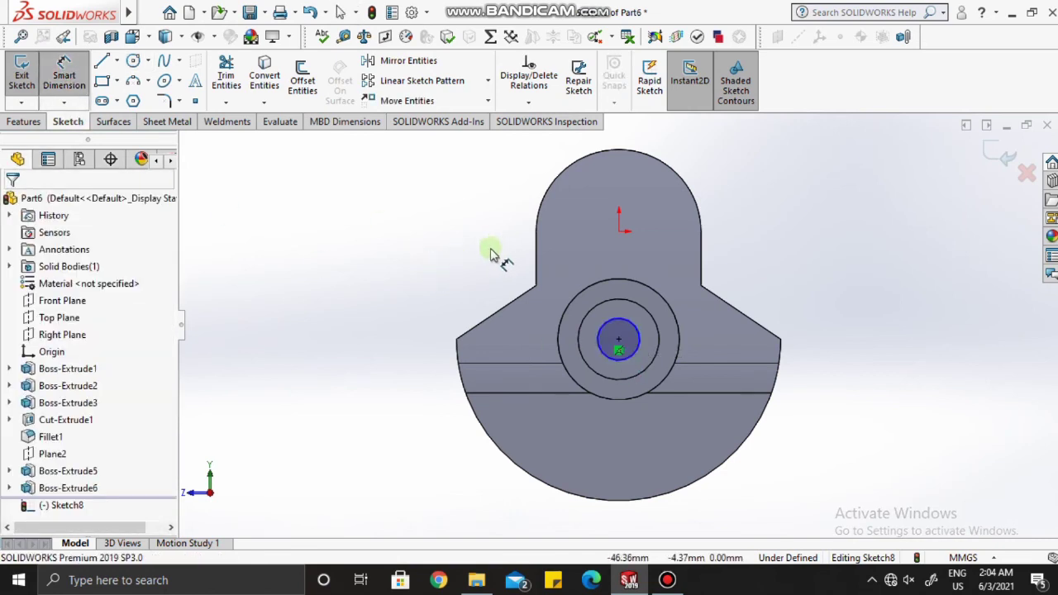
pyautogui.click(623, 354)
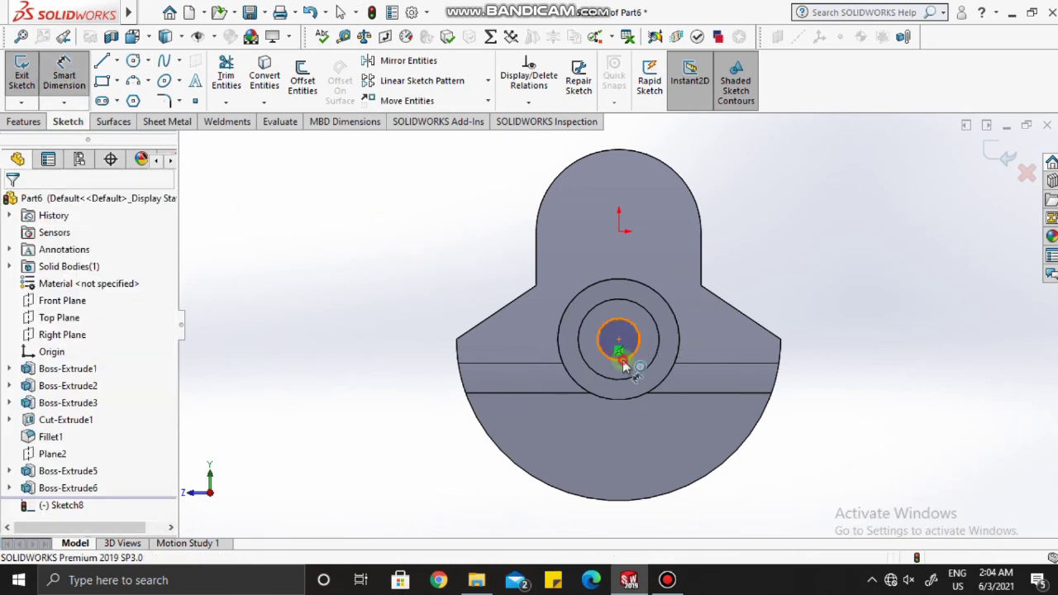
pyautogui.click(792, 289)
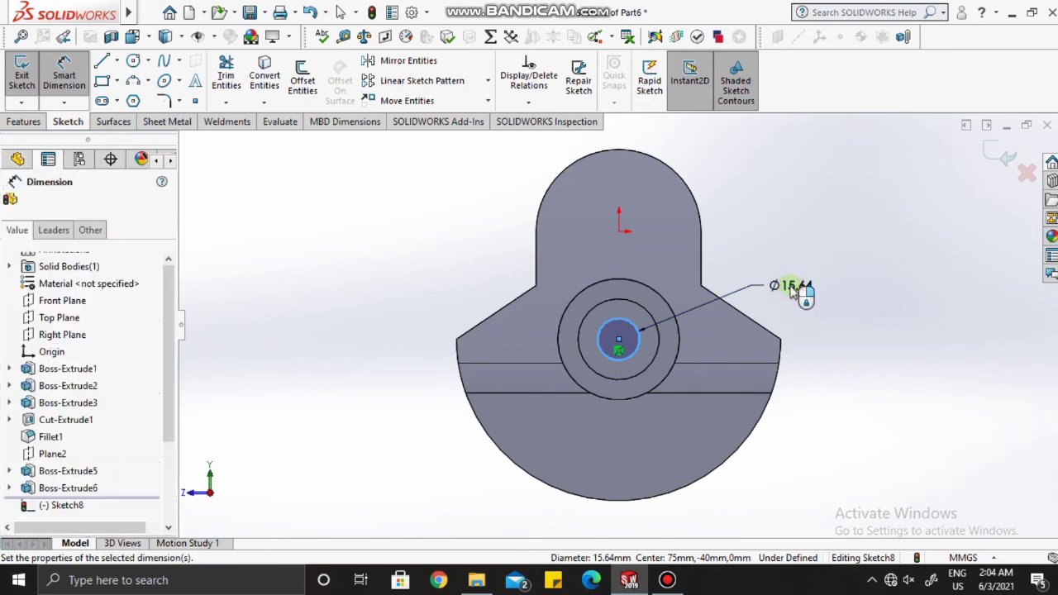
pyautogui.press('Return')
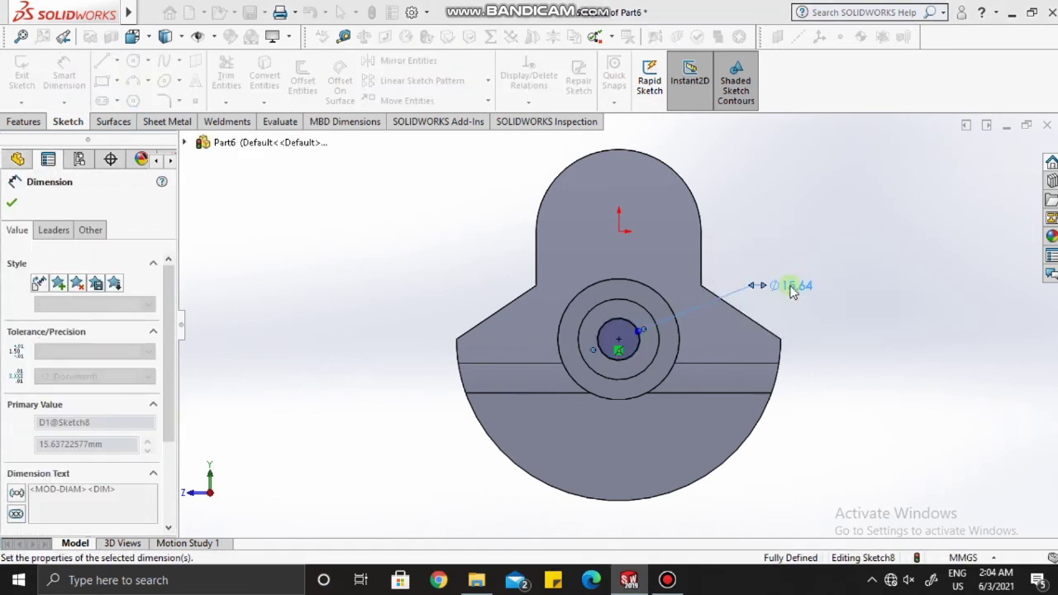
pyautogui.click(25, 124)
pyautogui.click(12, 202)
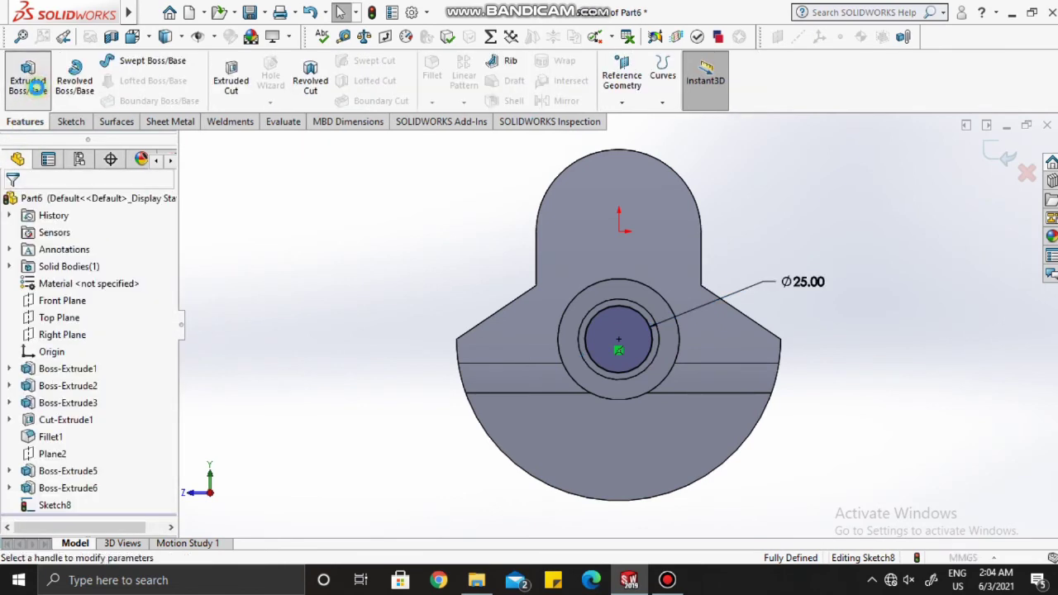
# Step: Extrude the 25 mm circle outward as a blind shaft with a depth of 50 mm
pyautogui.click(28, 85)
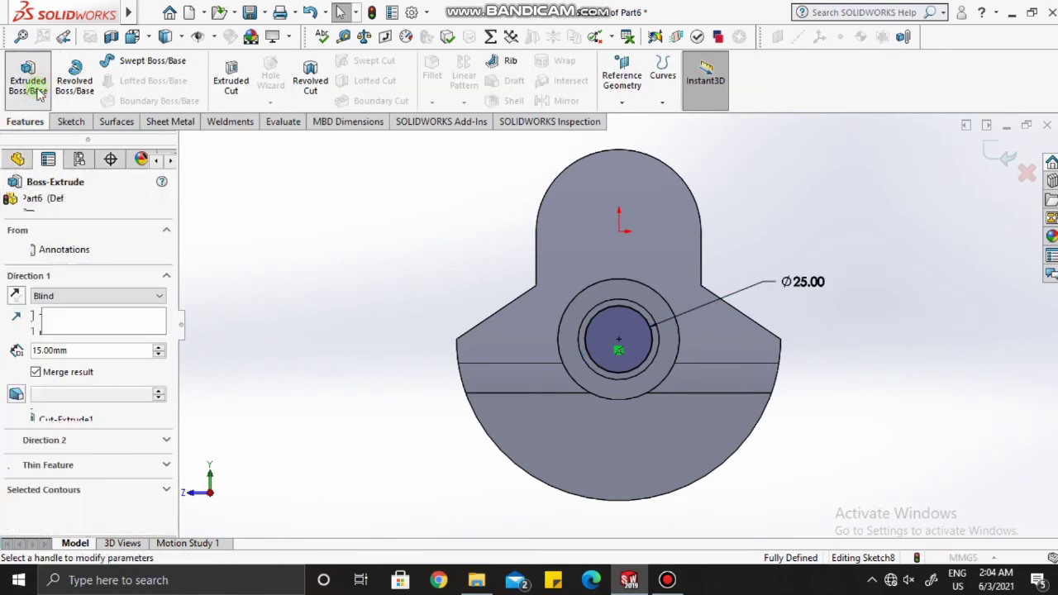
pyautogui.click(89, 351)
pyautogui.write('50')
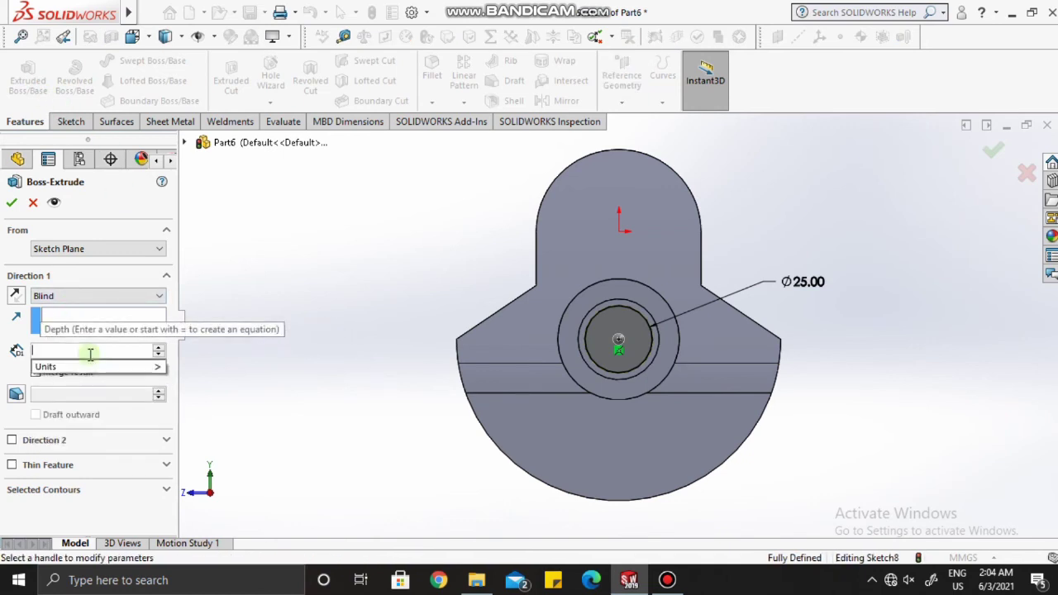
pyautogui.press('Return')
pyautogui.moveTo(555, 218); pyautogui.dragTo(657, 240, button='middle')
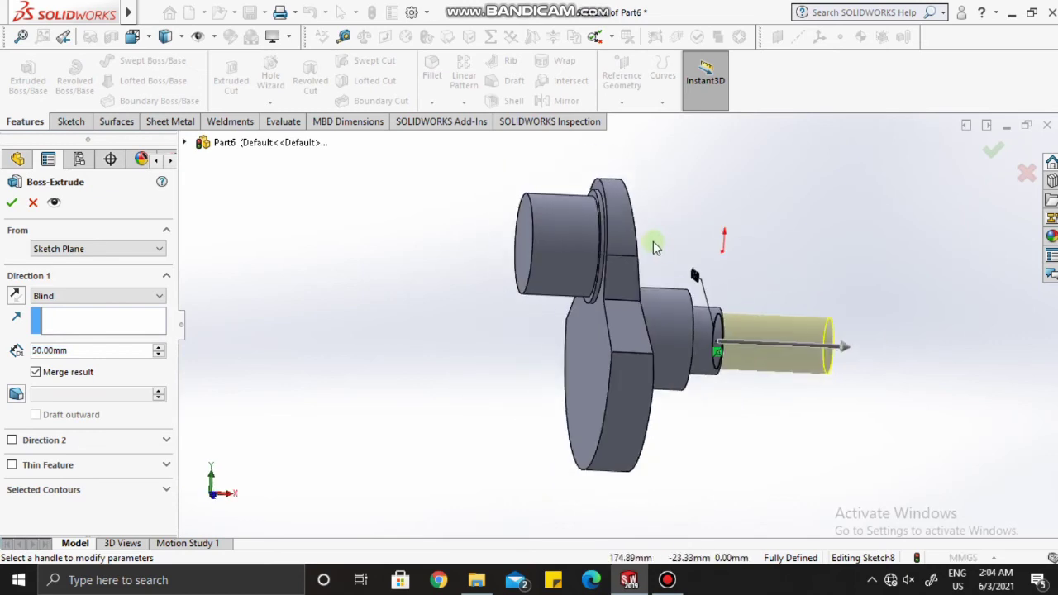
pyautogui.click(12, 205)
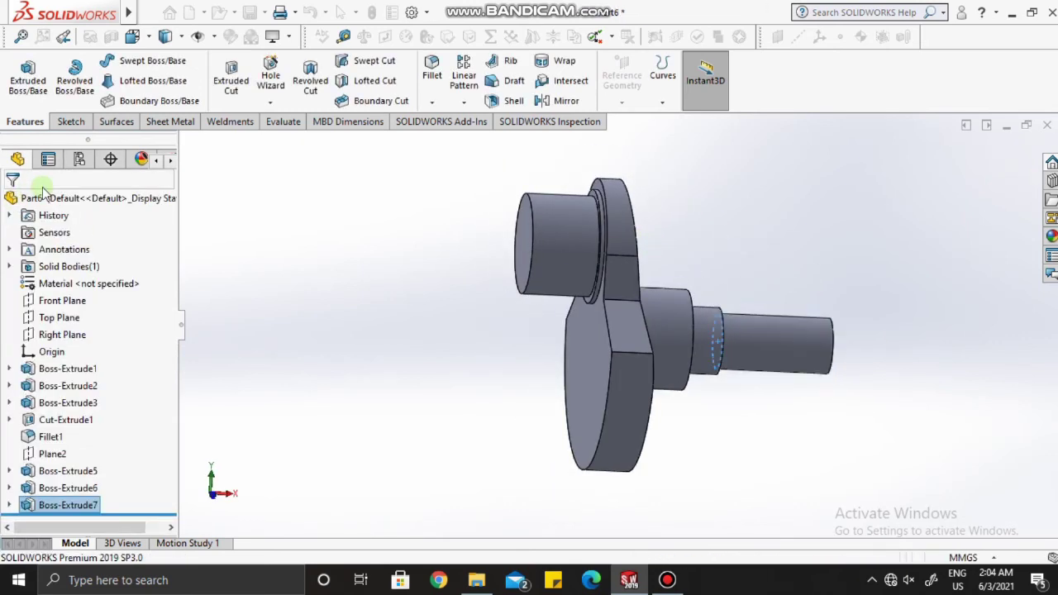
# Step: Set up a Mirror about the Right Plane and remove the 50 mm shaft, Boss-Extrude7, from the features to mirror
pyautogui.moveTo(649, 217); pyautogui.dragTo(590, 220, button='middle')
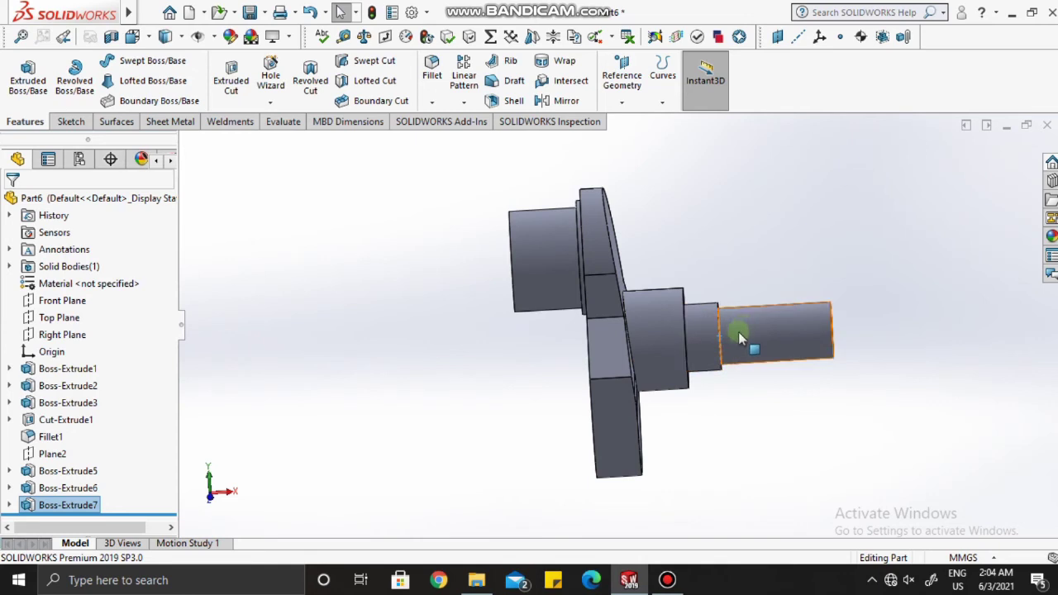
pyautogui.moveTo(822, 327); pyautogui.dragTo(638, 355, button='middle')
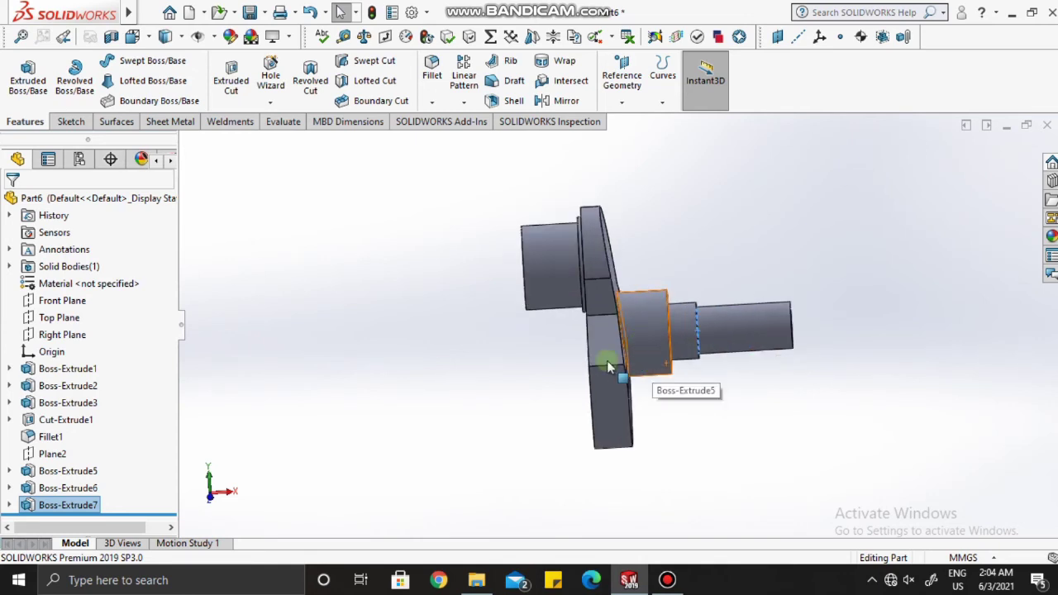
pyautogui.click(569, 105)
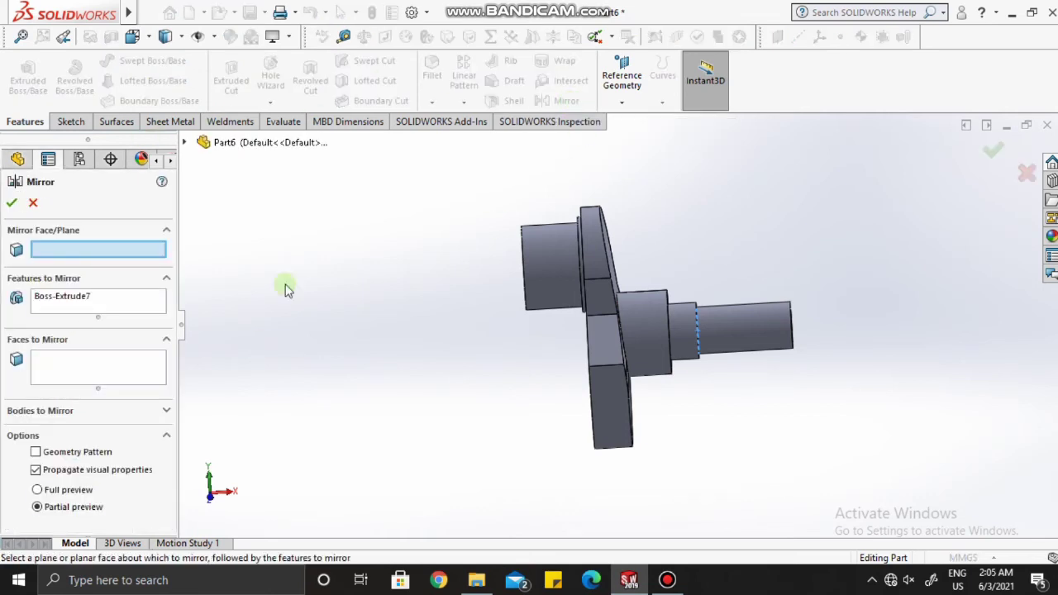
pyautogui.click(184, 142)
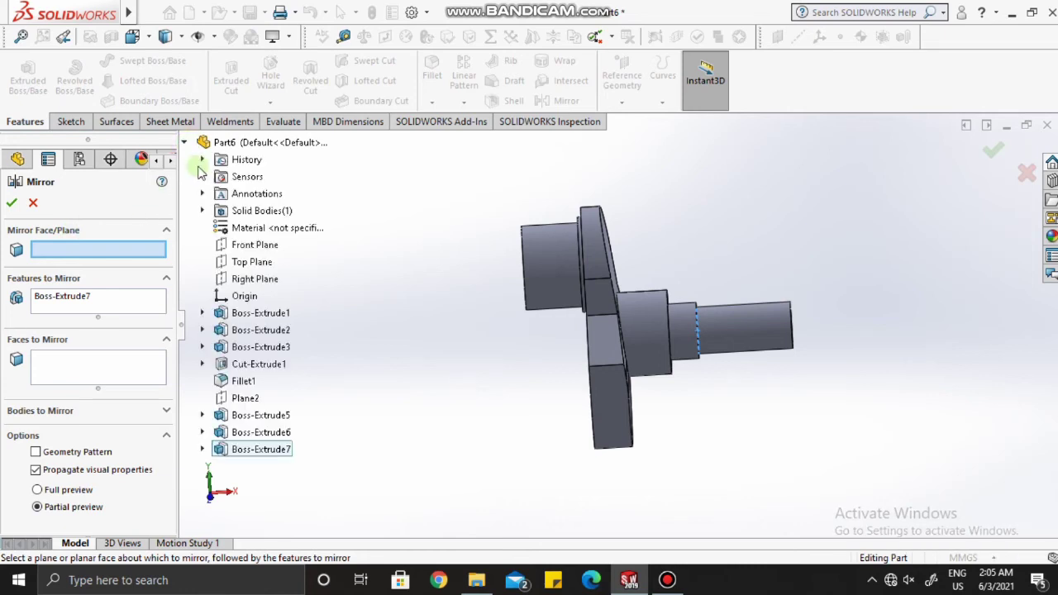
pyautogui.click(256, 279)
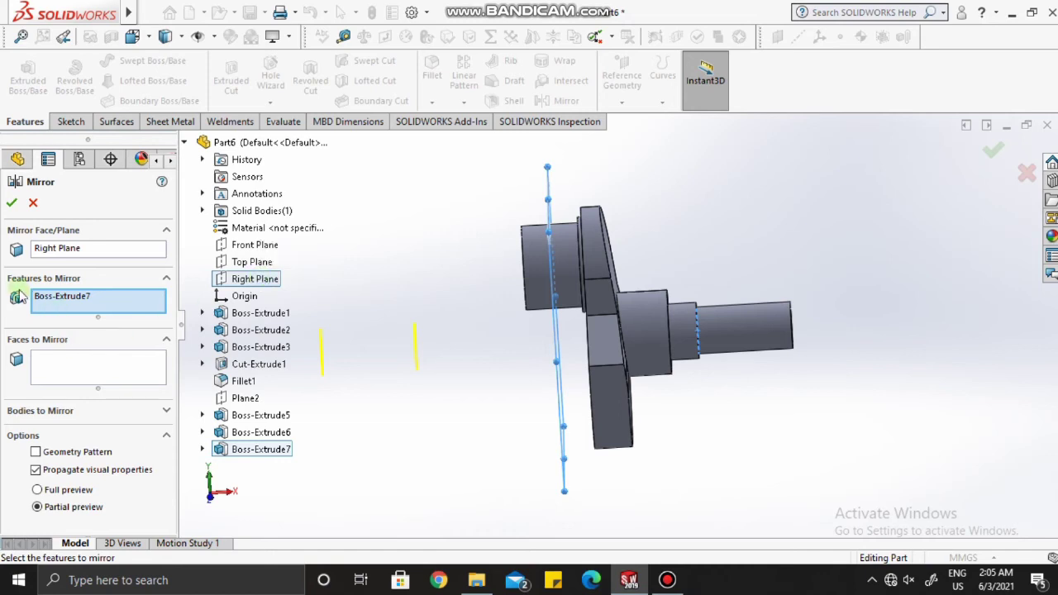
pyautogui.click(81, 303)
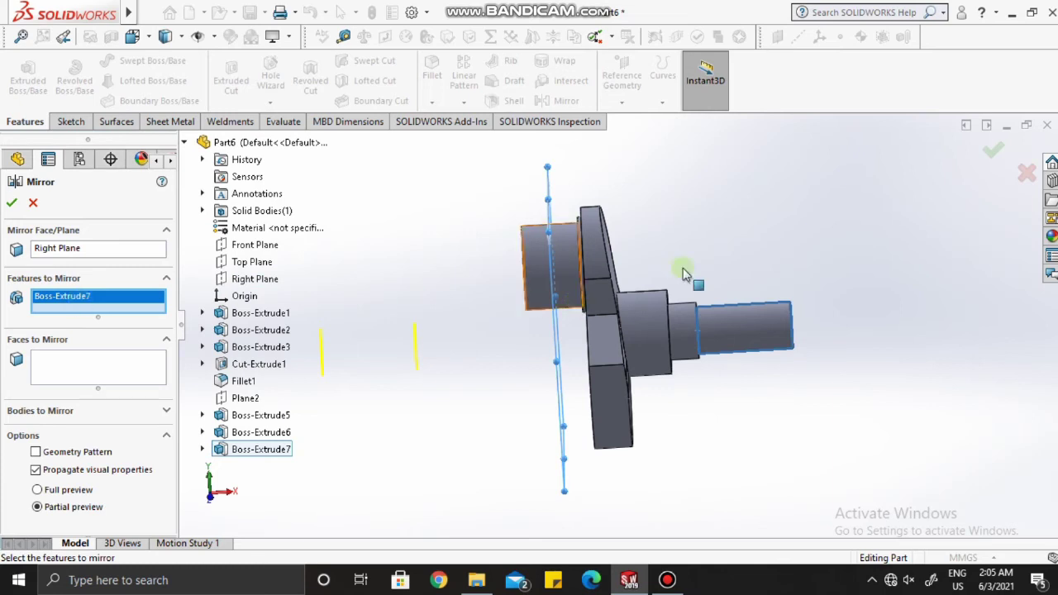
pyautogui.press('Delete')
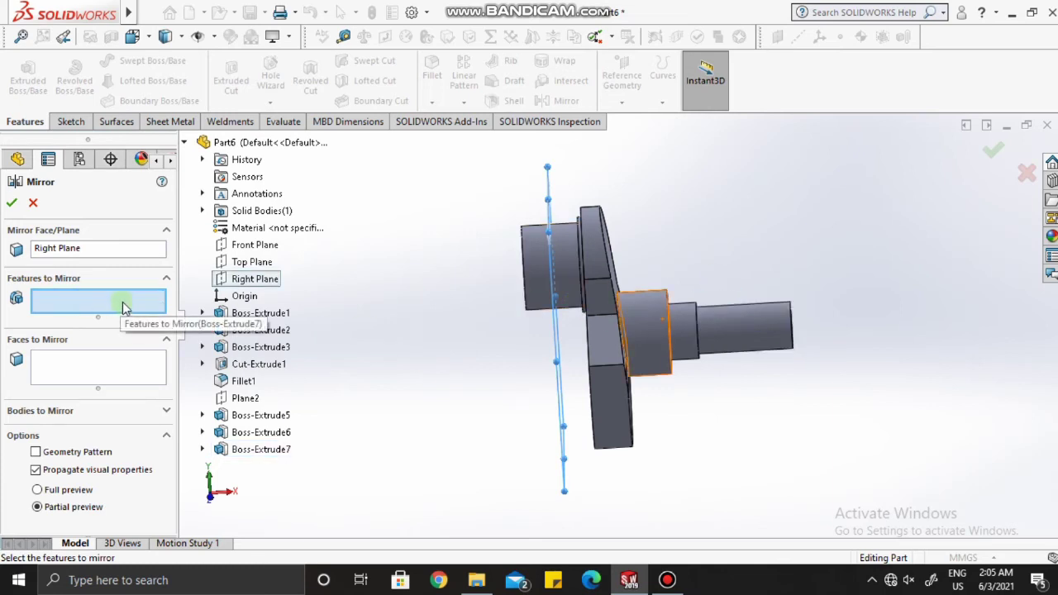
# Step: Mirror Boss-Extrude2, Boss-Extrude3, Cut-Extrude1, Fillet1, Boss-Extrude5 and Boss-Extrude6 across the Right Plane
pyautogui.click(238, 329)
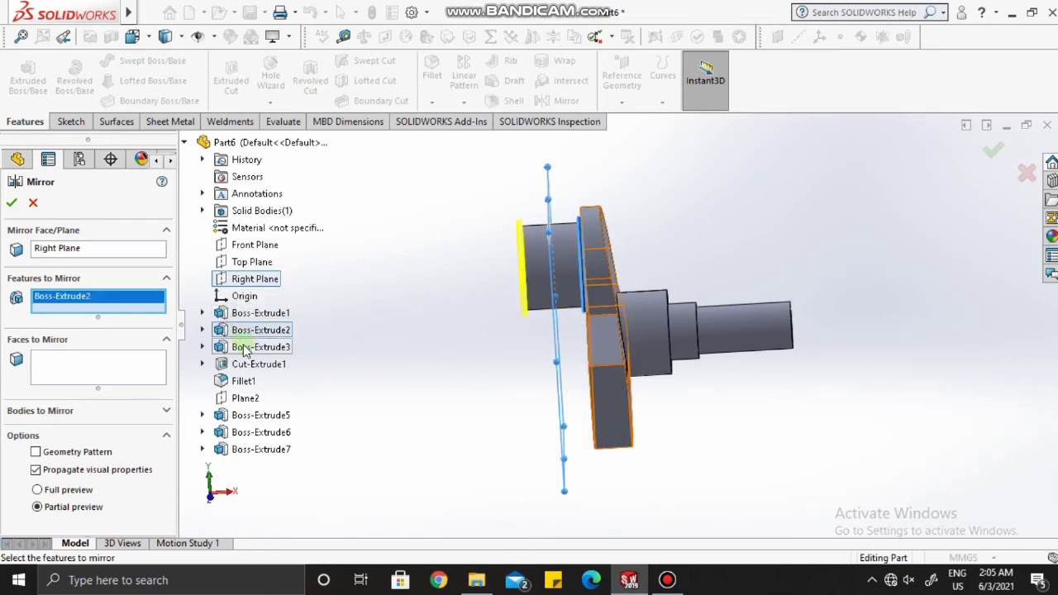
pyautogui.click(244, 348)
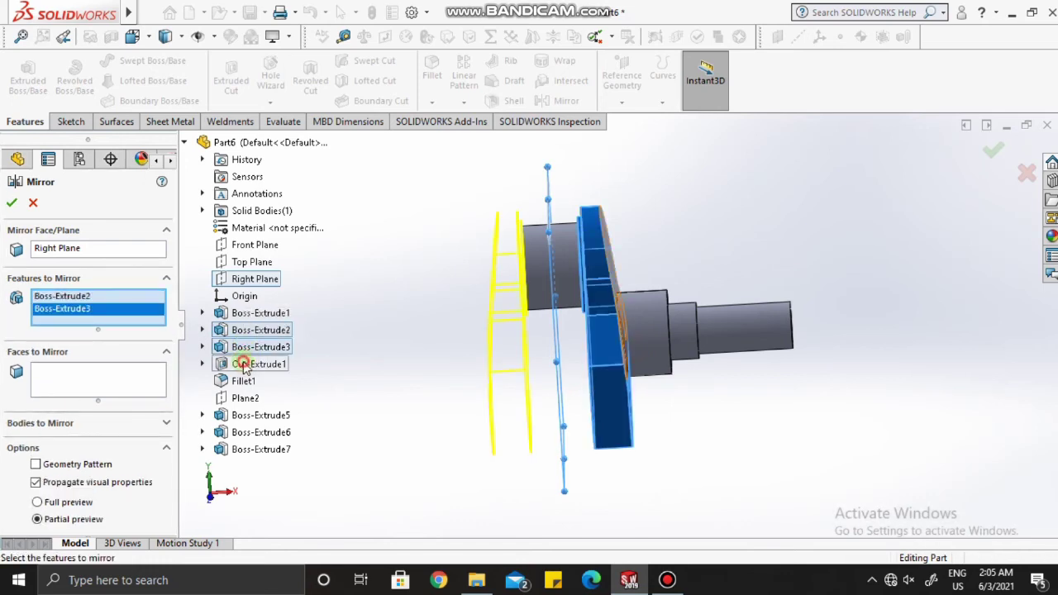
pyautogui.click(245, 366)
pyautogui.click(245, 381)
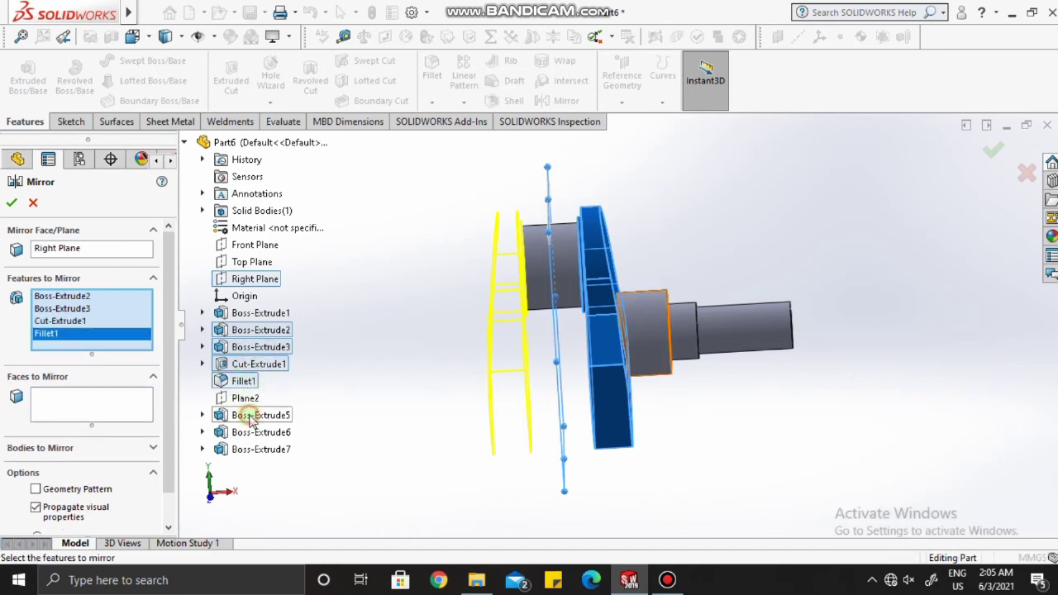
pyautogui.click(250, 416)
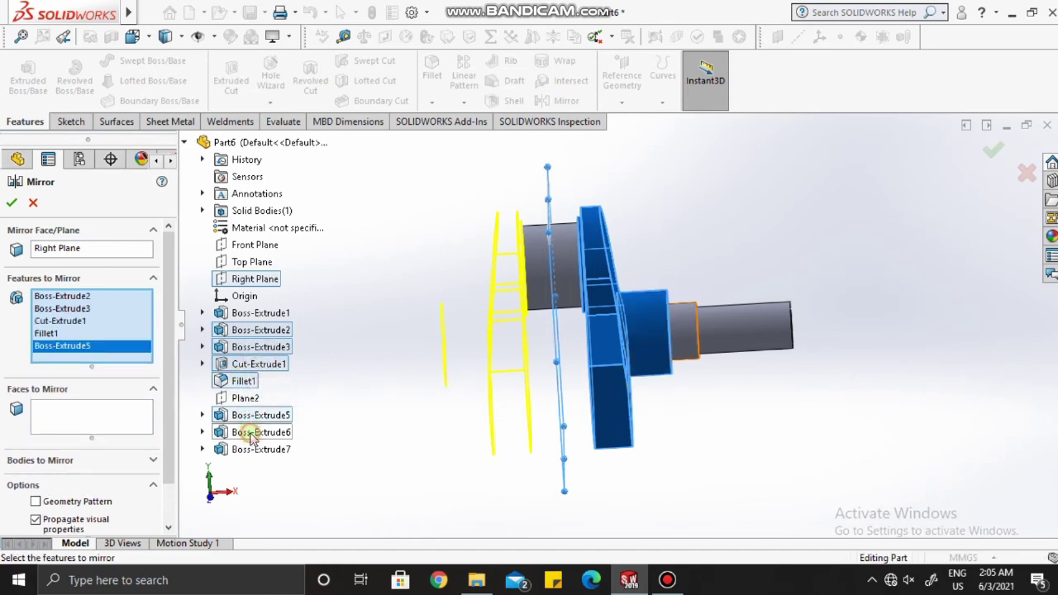
pyautogui.click(251, 436)
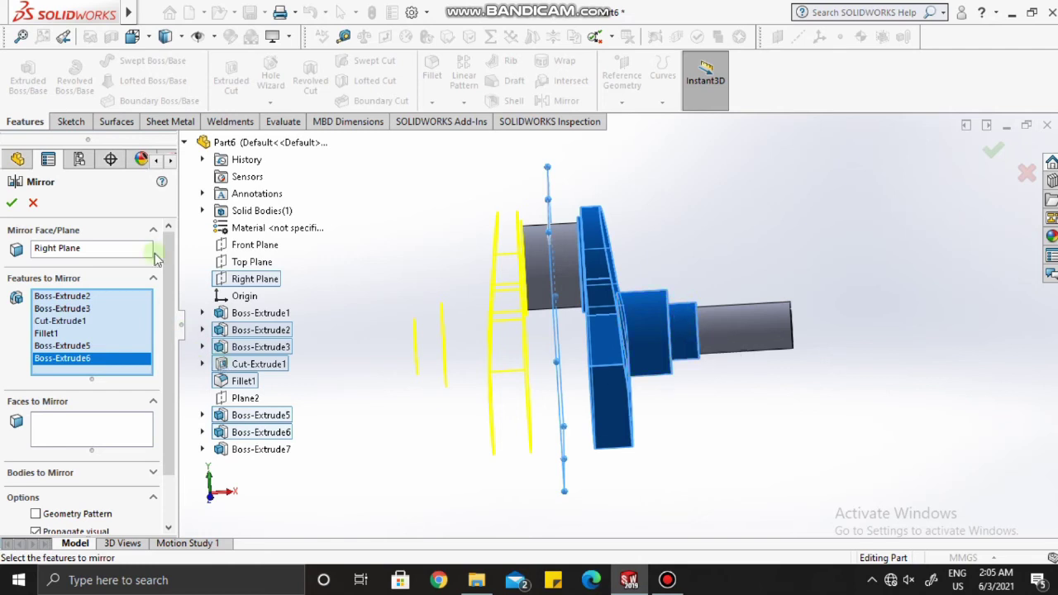
pyautogui.click(10, 203)
pyautogui.moveTo(568, 309); pyautogui.dragTo(545, 300, button='middle')
pyautogui.scroll(-2, 758, 310)
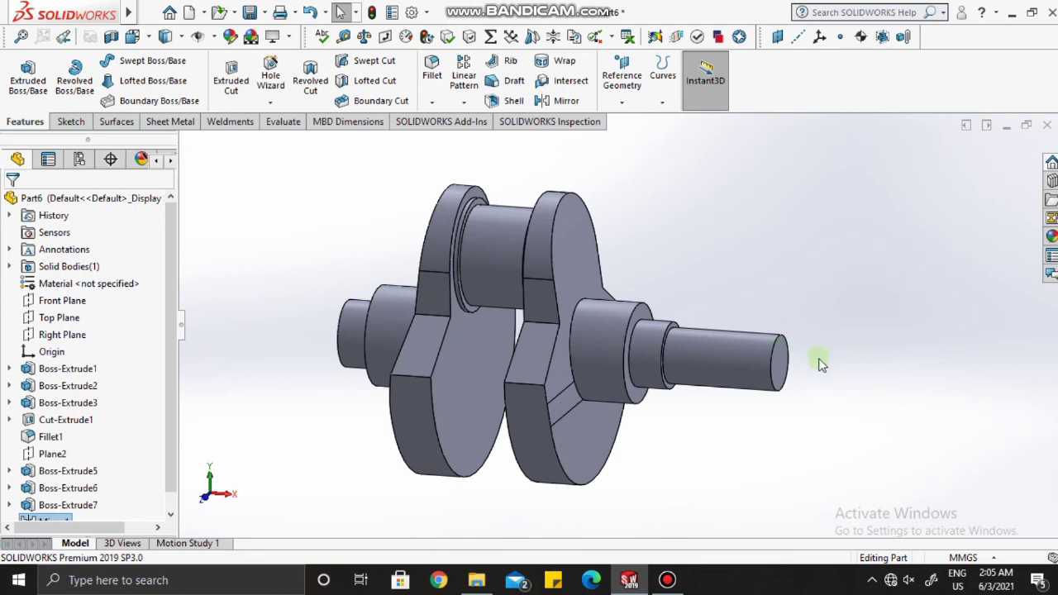
# Step: Start a sketch on the outer end face of the 25 mm shaft, viewed normal to that face
pyautogui.moveTo(791, 366); pyautogui.dragTo(607, 378, button='middle')
pyautogui.click(611, 378)
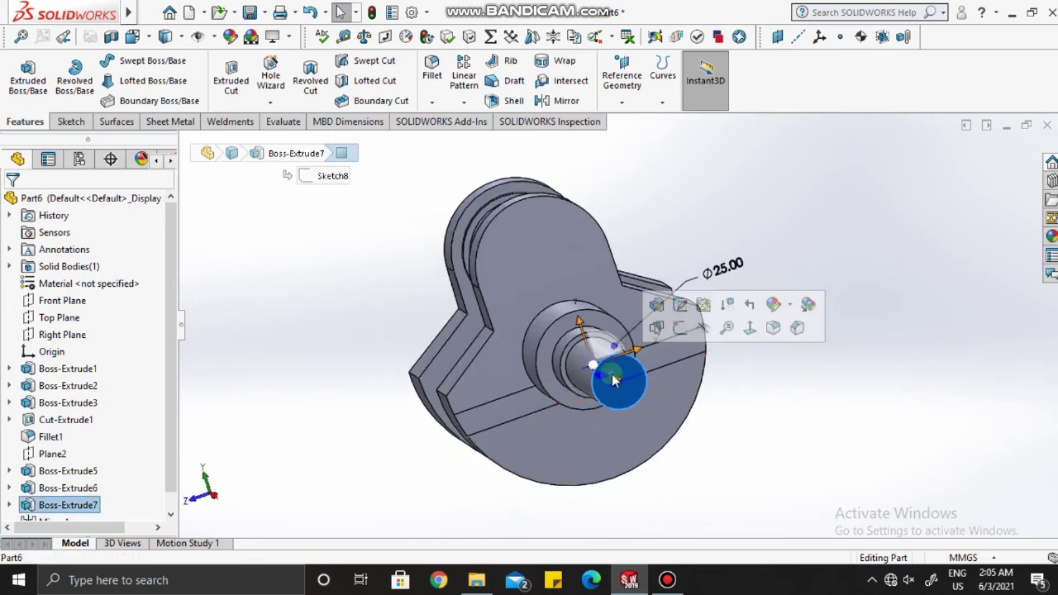
pyautogui.click(750, 327)
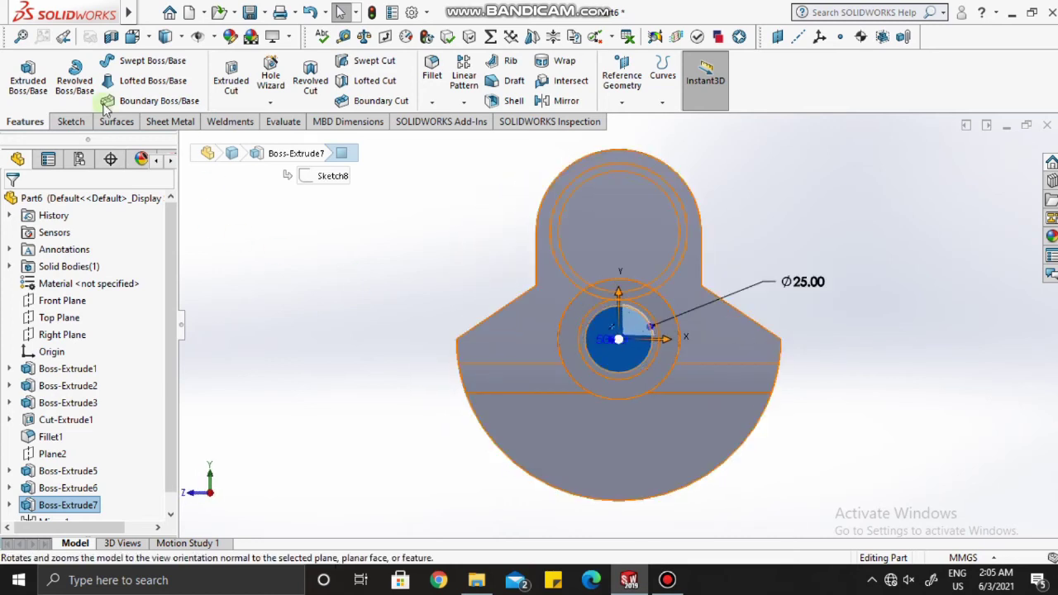
pyautogui.click(72, 123)
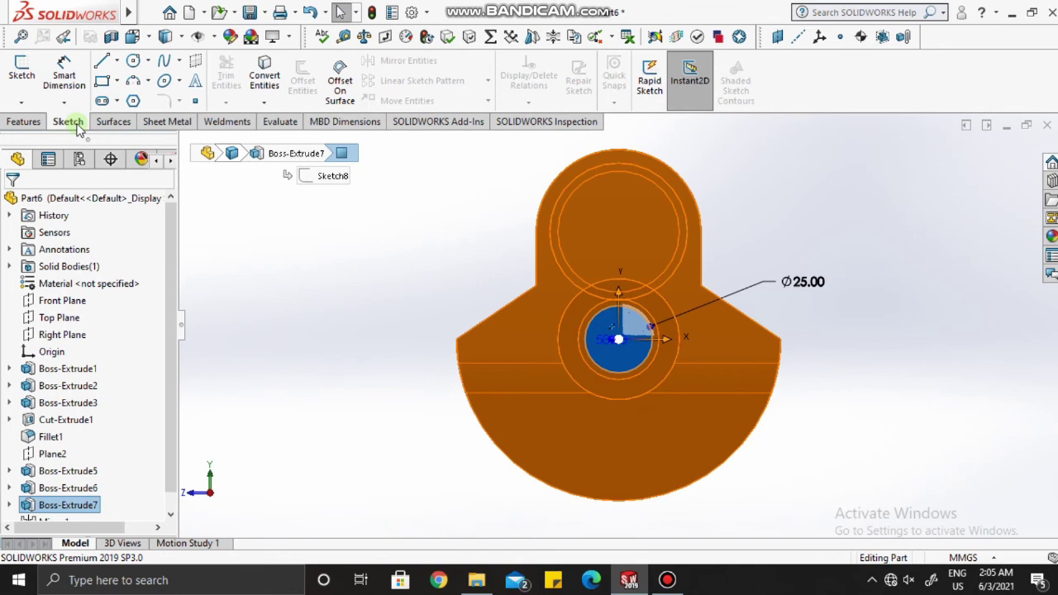
pyautogui.click(22, 71)
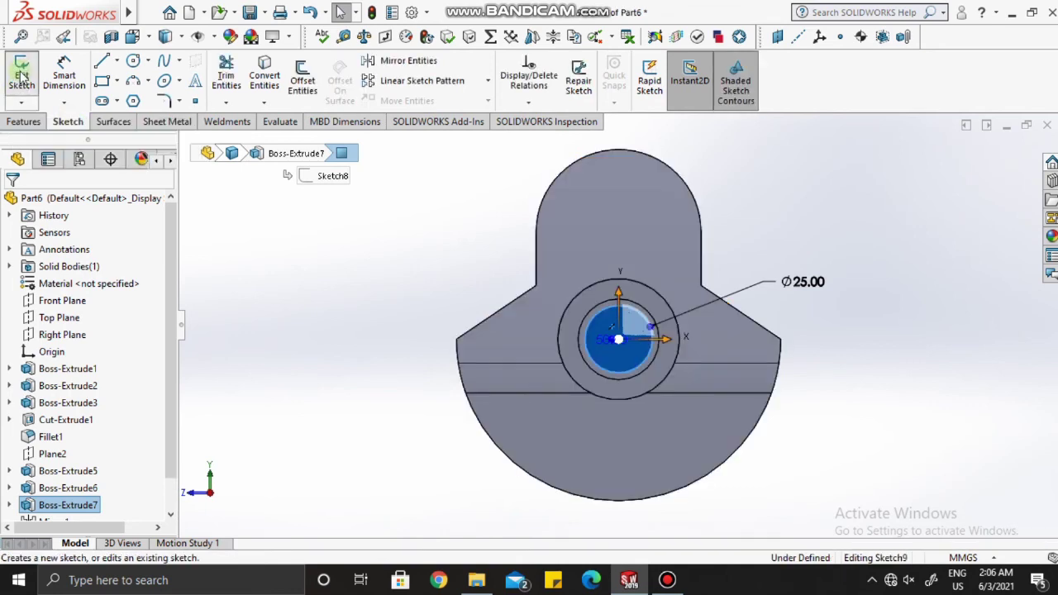
# Step: Place a sketch point at the top quadrant of the 25 mm shaft's end circle and close the sketch
pyautogui.click(197, 102)
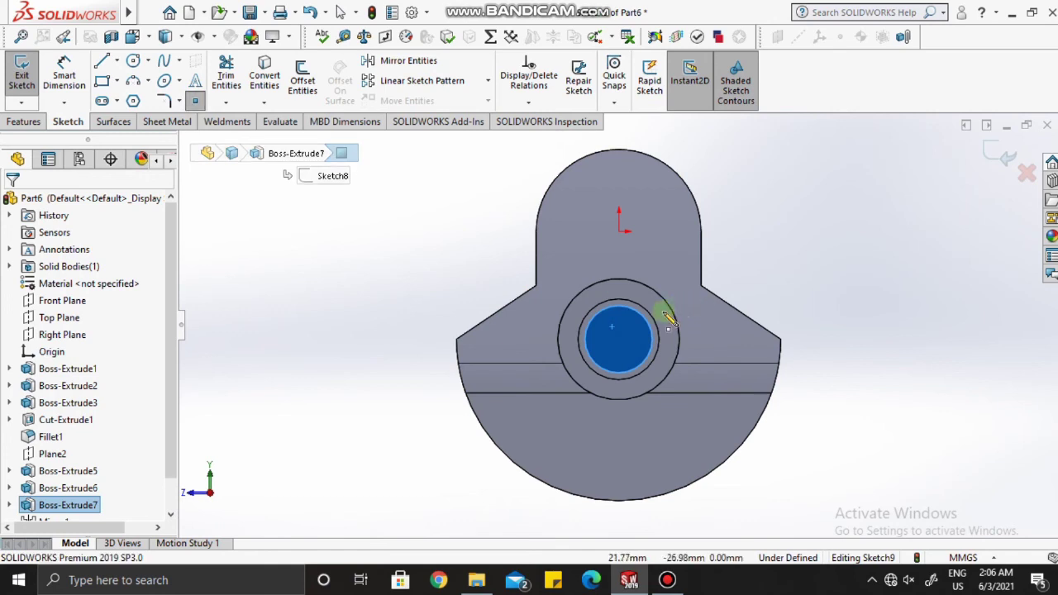
pyautogui.scroll(-2, 668, 323)
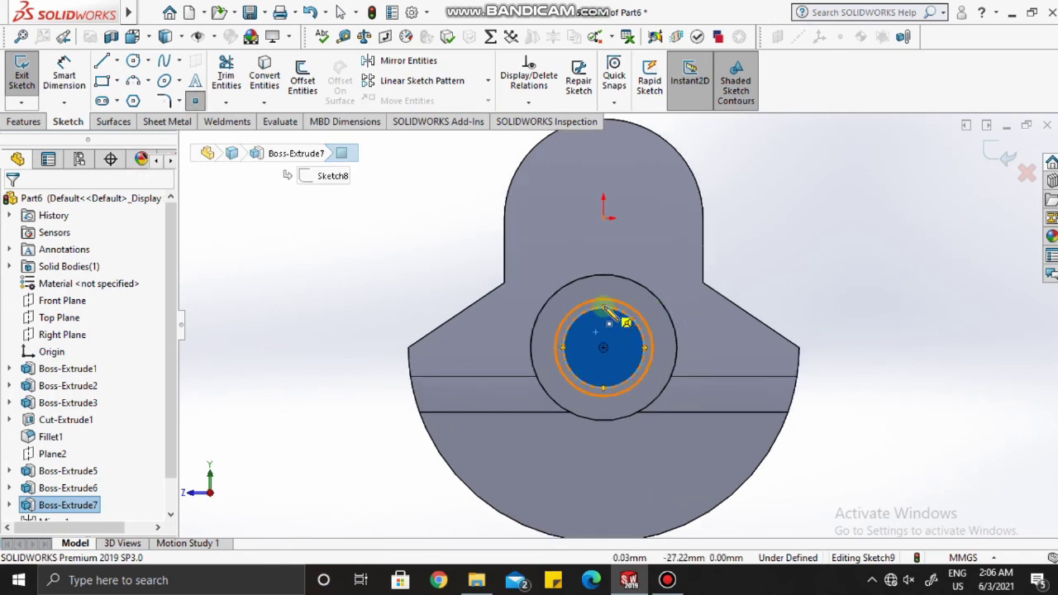
pyautogui.scroll(-2, 606, 309)
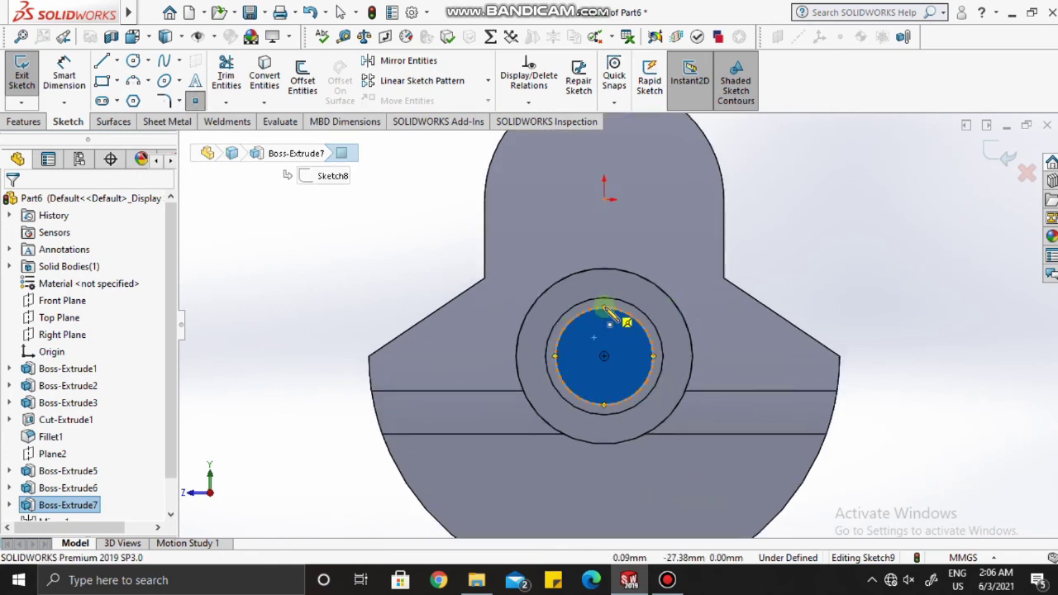
pyautogui.click(606, 309)
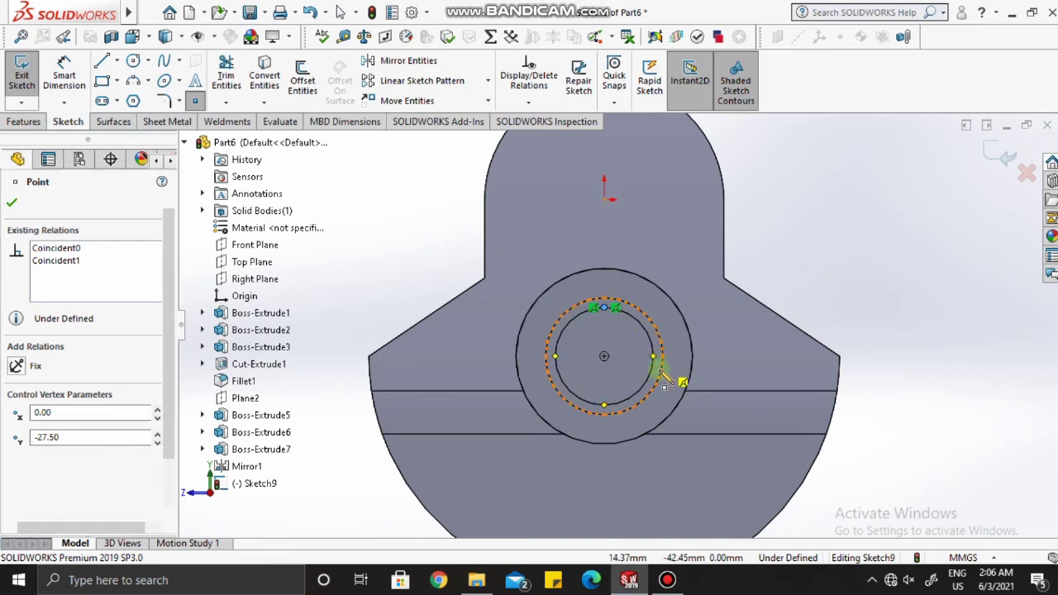
pyautogui.press('Escape')
pyautogui.moveTo(661, 374); pyautogui.dragTo(638, 332, button='middle')
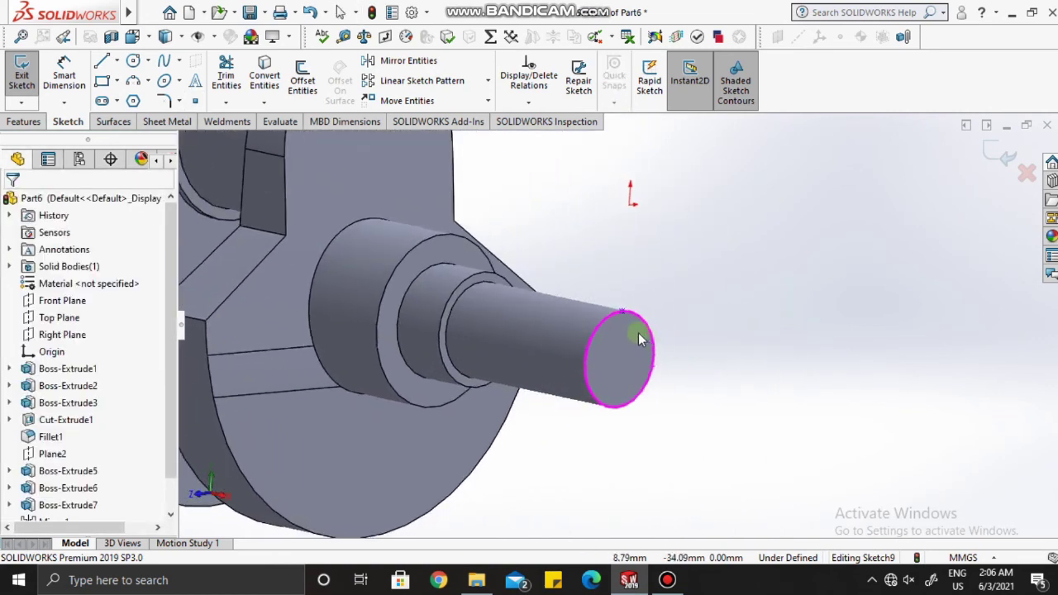
pyautogui.scroll(-5, 595, 300)
pyautogui.scroll(-2, 587, 286)
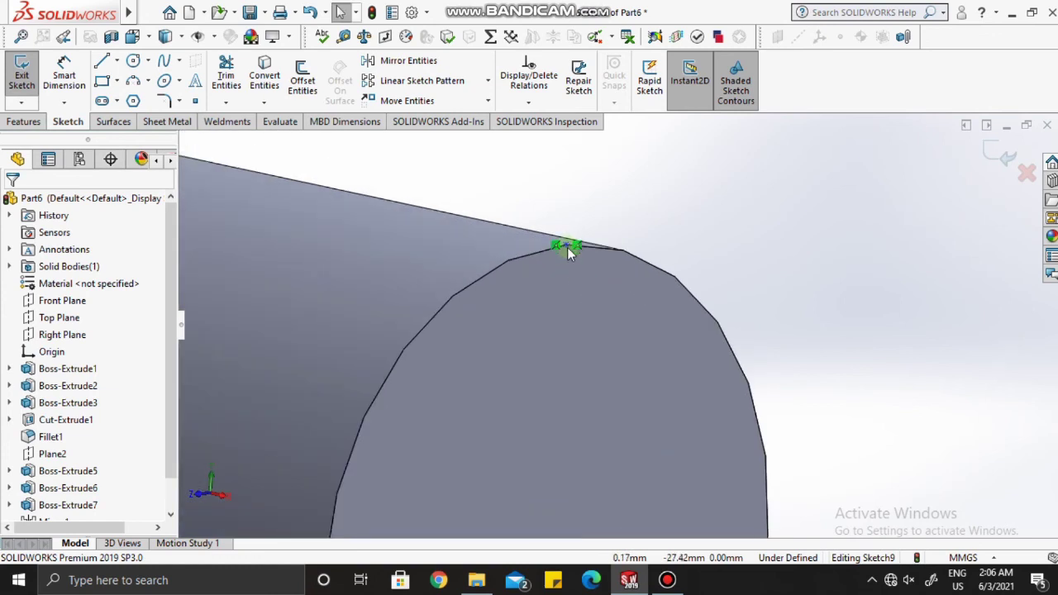
pyautogui.scroll(2, 588, 304)
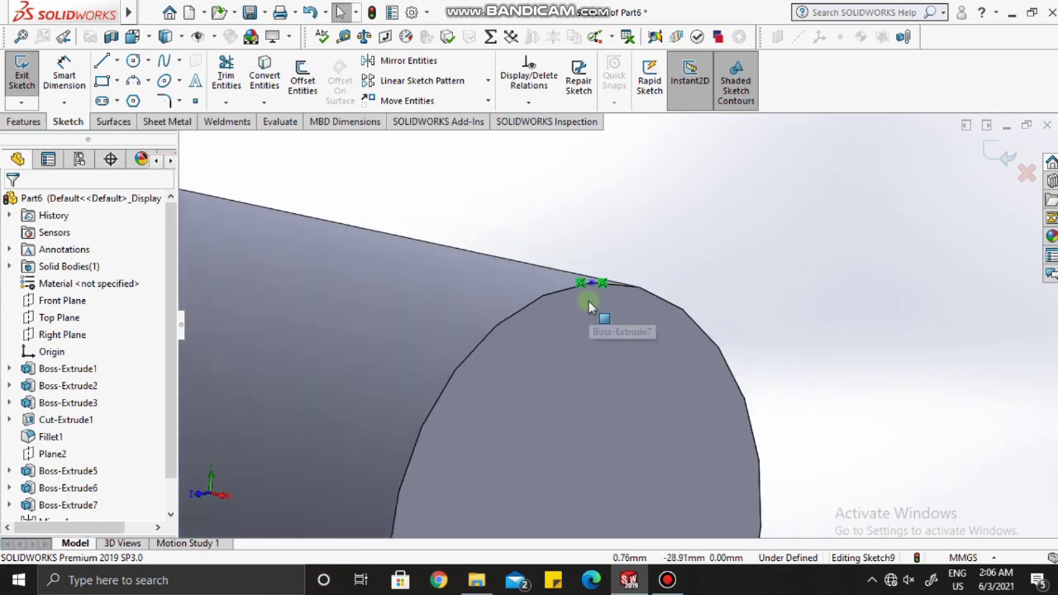
pyautogui.scroll(6, 589, 305)
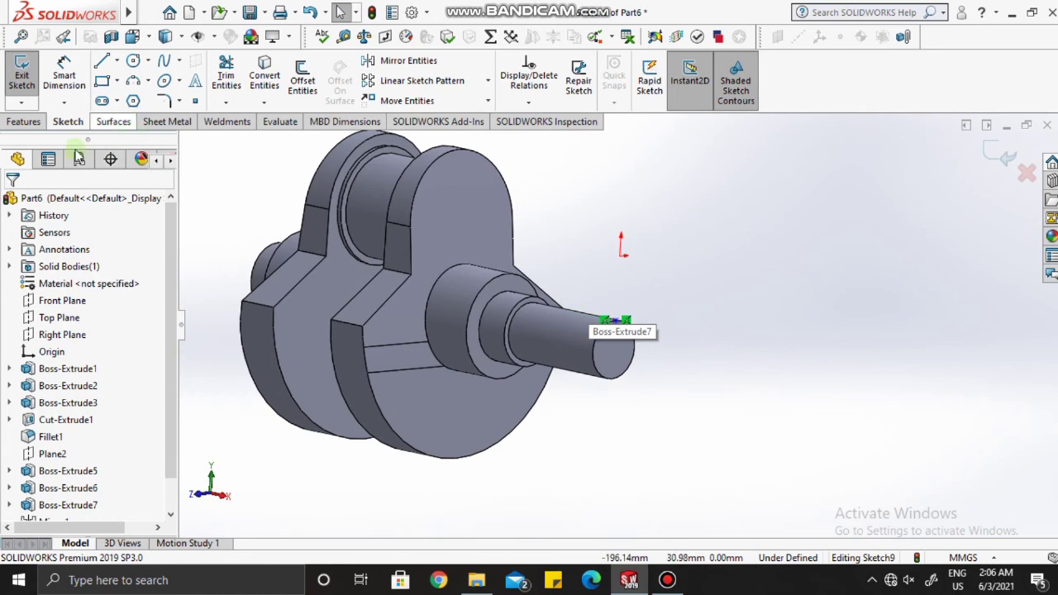
pyautogui.click(24, 122)
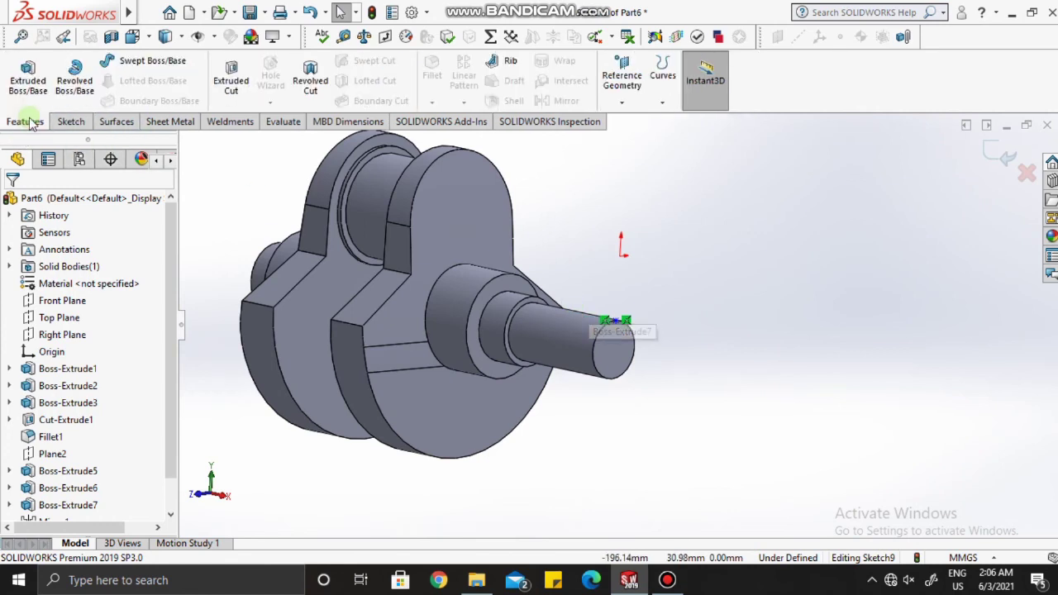
pyautogui.click(992, 148)
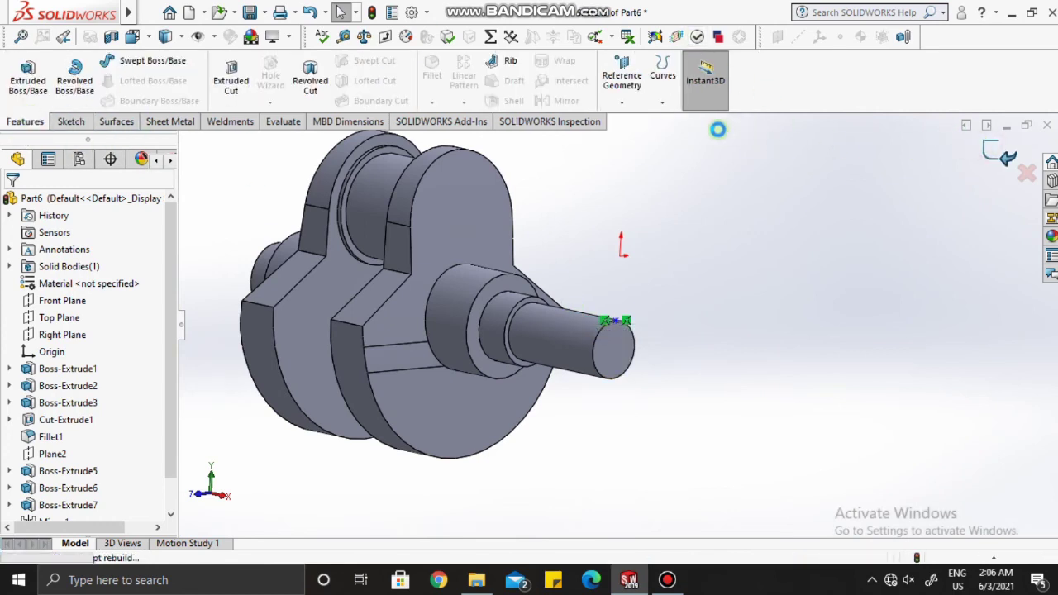
# Step: Create a reference plane parallel to the Top Plane and coincident with the sketched point on the shaft's rim
pyautogui.click(624, 103)
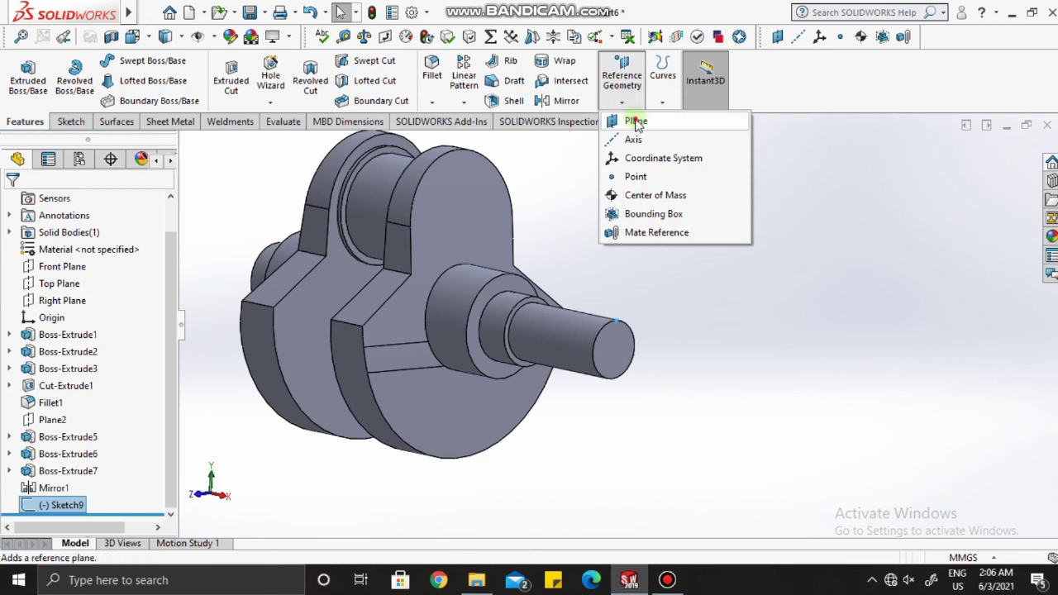
pyautogui.click(637, 122)
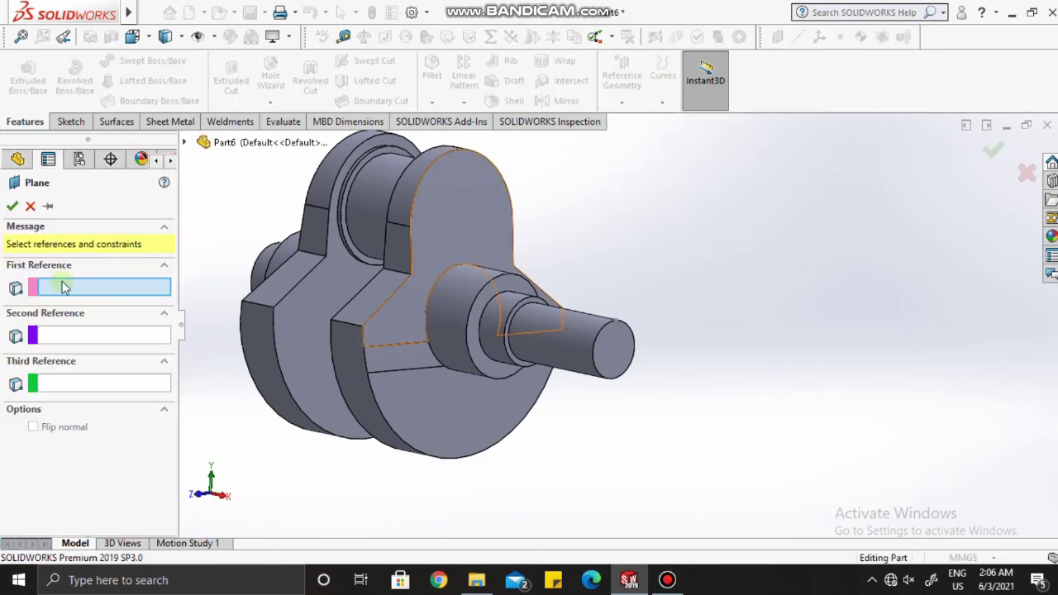
pyautogui.click(184, 143)
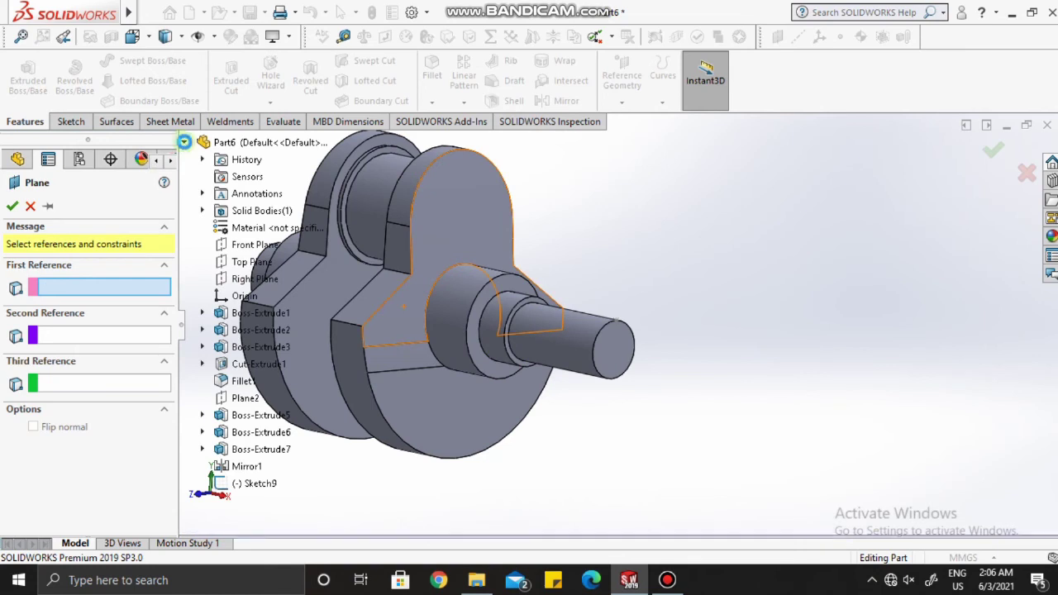
pyautogui.click(254, 263)
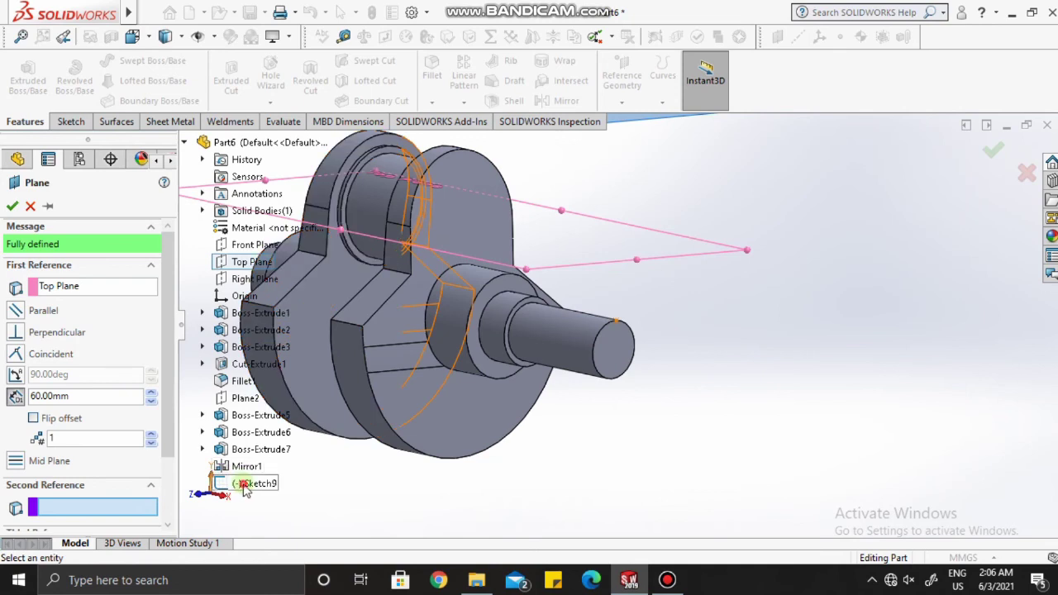
pyautogui.click(614, 322)
pyautogui.moveTo(690, 364); pyautogui.dragTo(687, 325, button='middle')
pyautogui.click(561, 295)
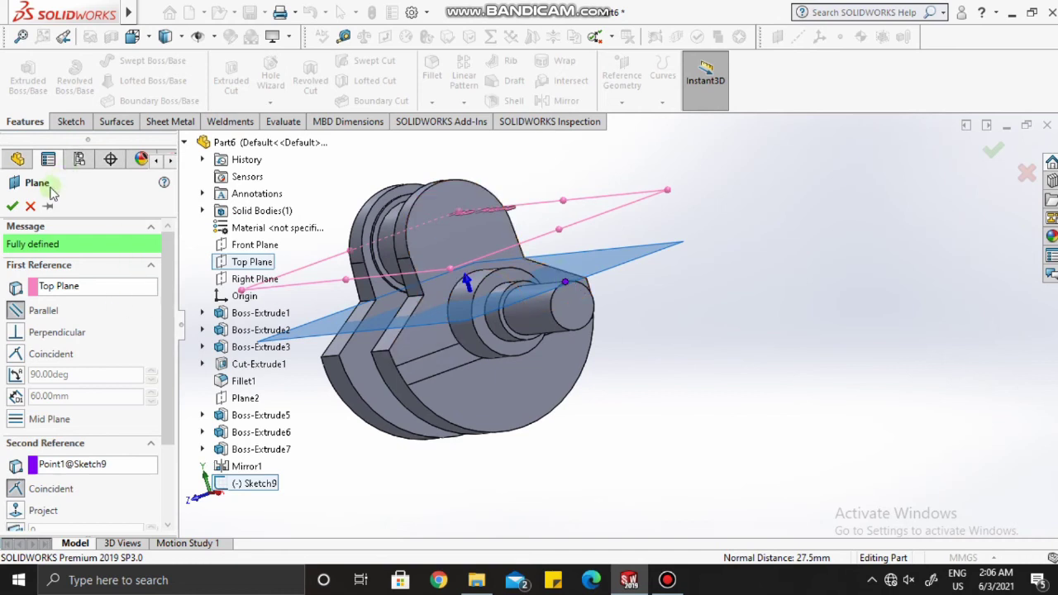
pyautogui.click(13, 207)
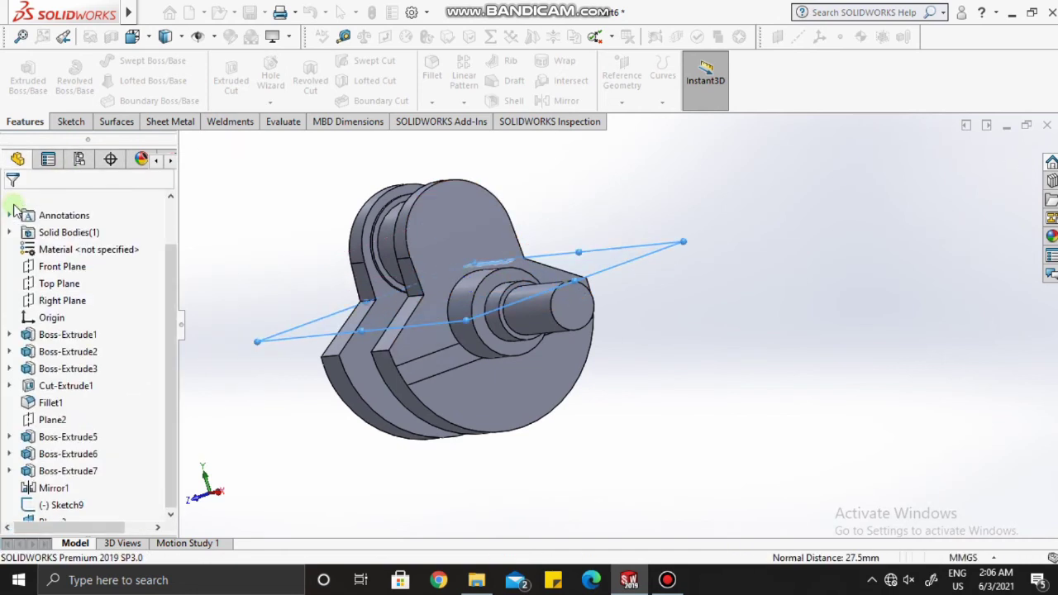
# Step: Start a sketch on Plane3, the plane touching the top of the 25 mm shaft, and view it face-on
pyautogui.scroll(2, 472, 392)
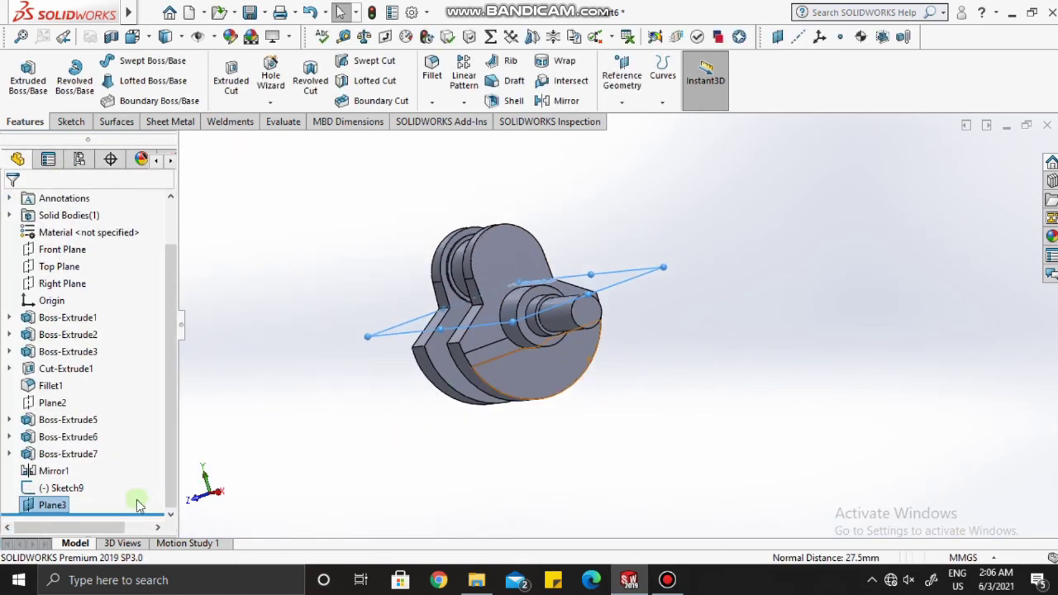
pyautogui.click(52, 506)
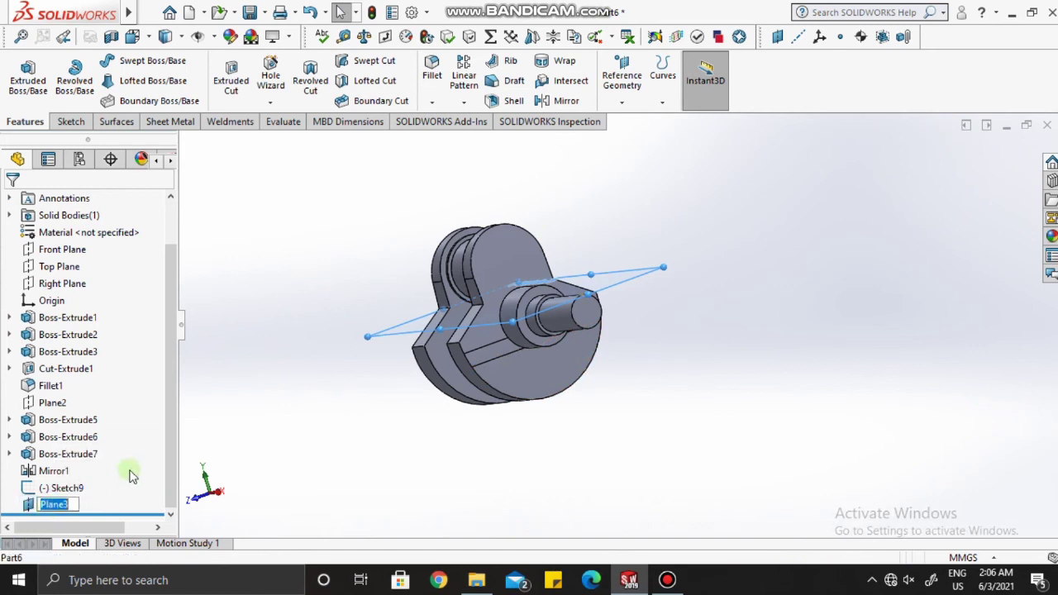
pyautogui.click(72, 122)
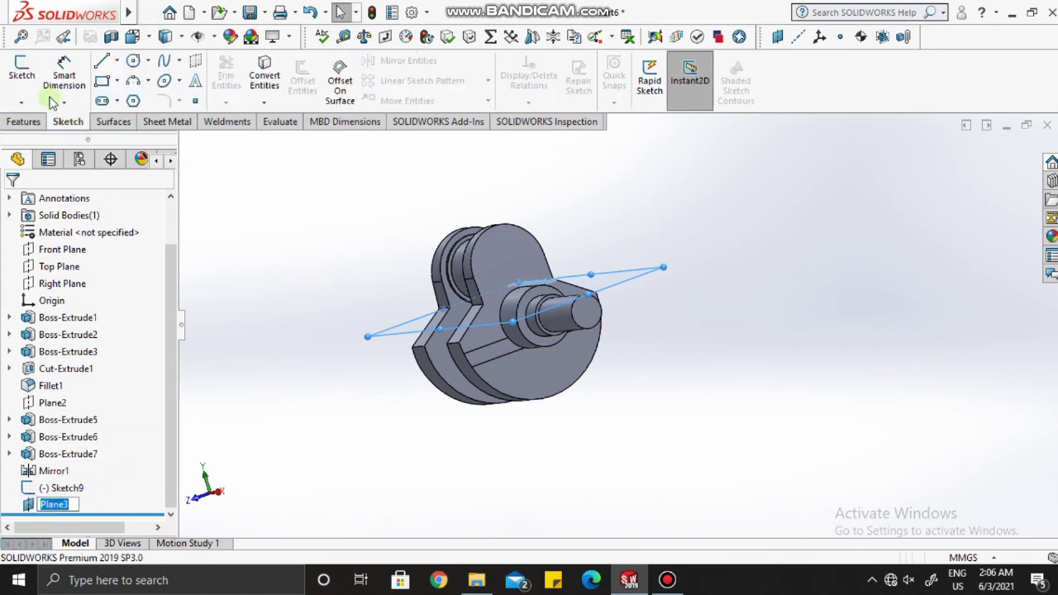
pyautogui.click(25, 75)
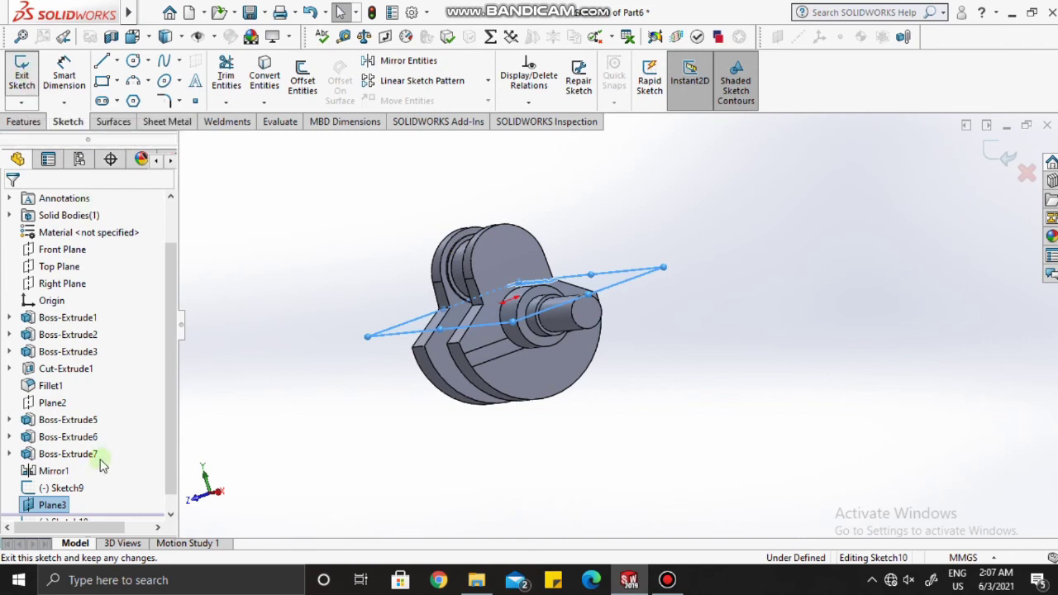
pyautogui.scroll(-1, 133, 467)
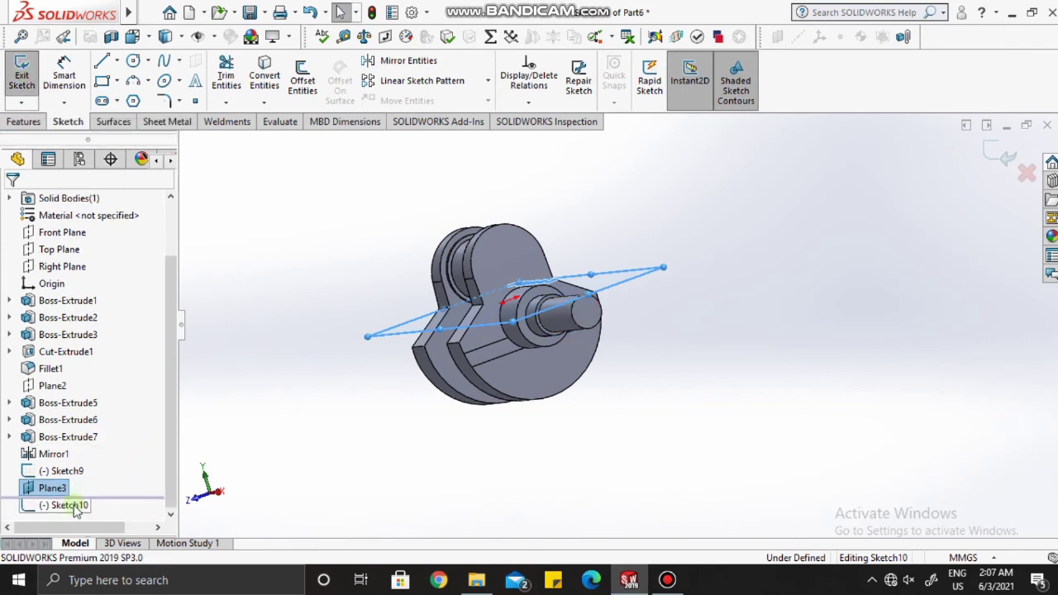
pyautogui.click(73, 505)
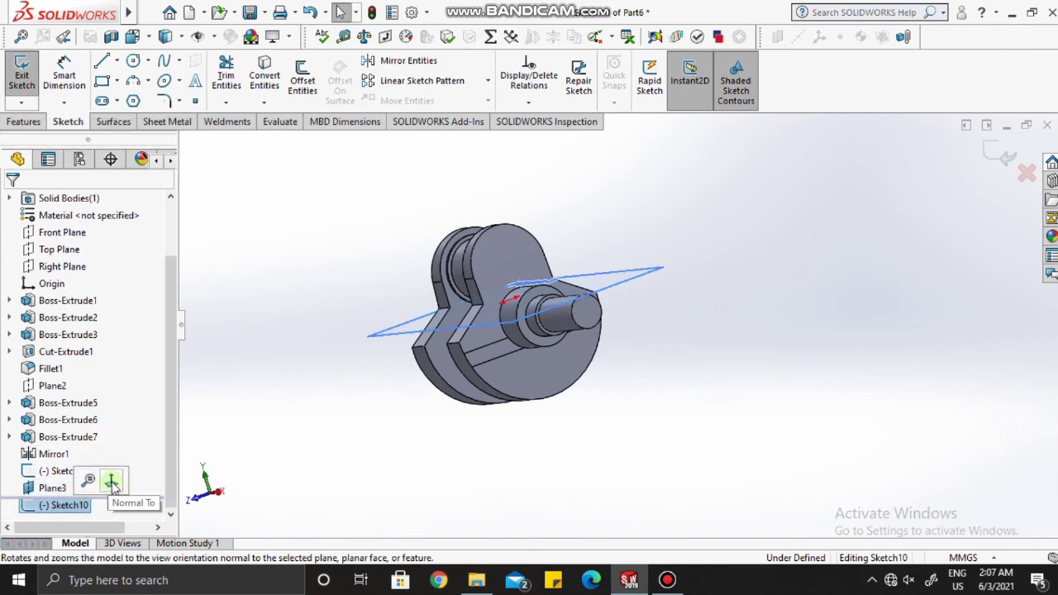
pyautogui.click(112, 484)
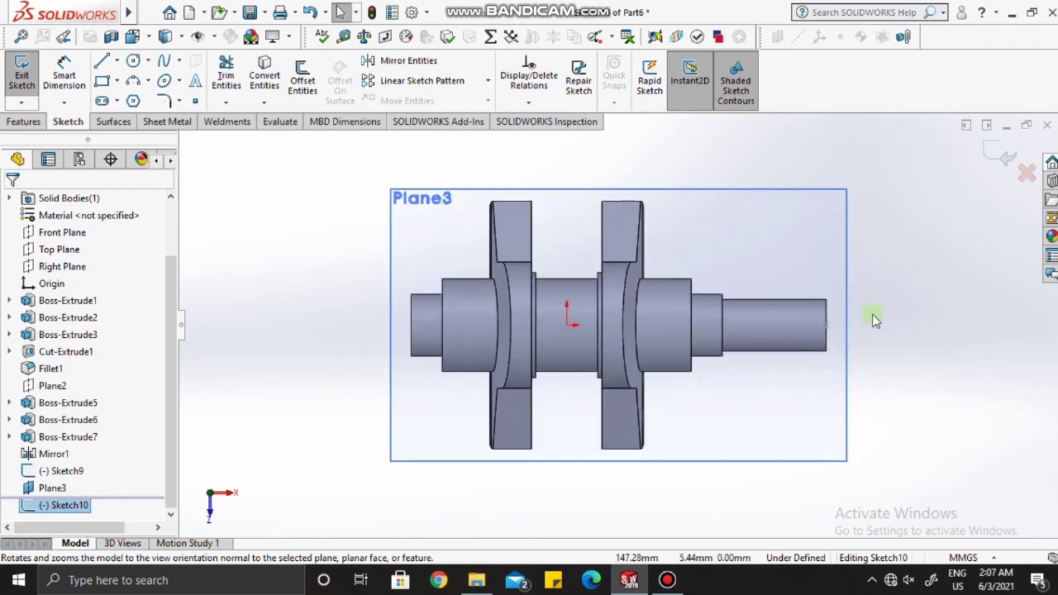
# Step: Sketch a straight slot along the axis of the 25 mm shaft near its free end, about 24 mm between arc centres
pyautogui.scroll(-1, 874, 320)
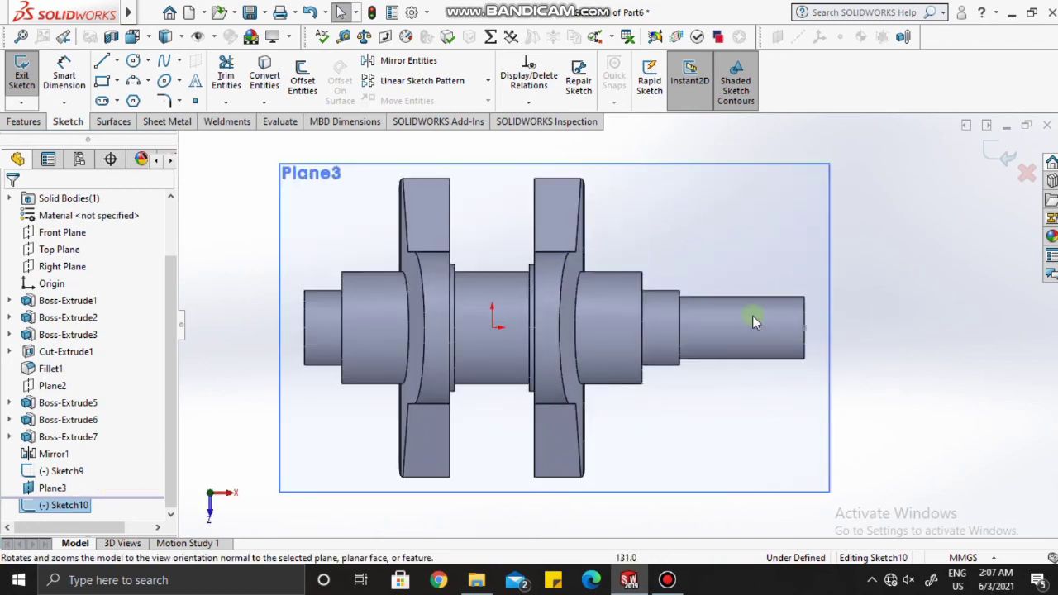
pyautogui.click(103, 106)
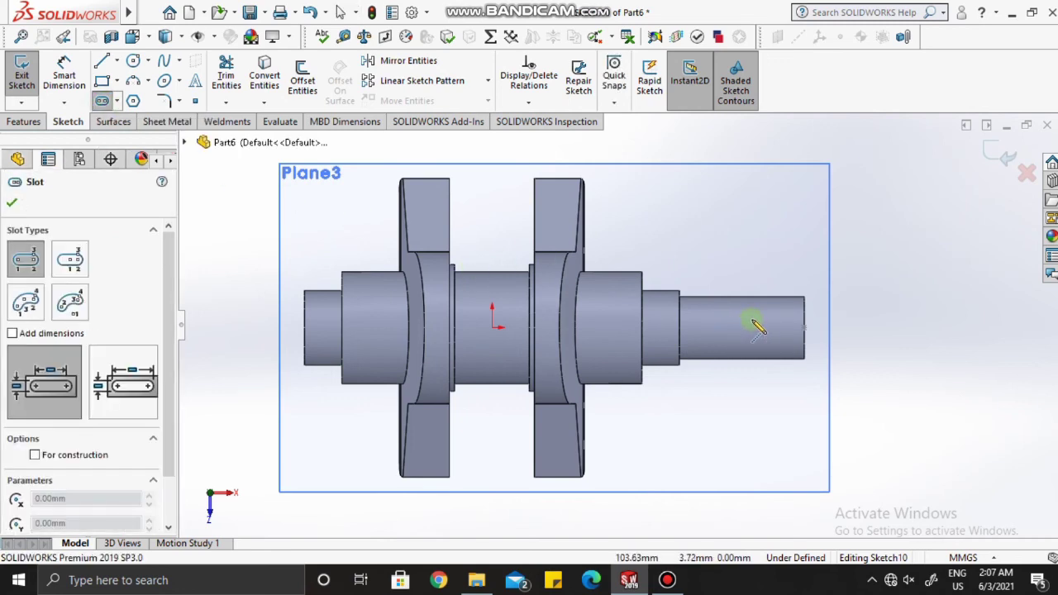
pyautogui.click(794, 329)
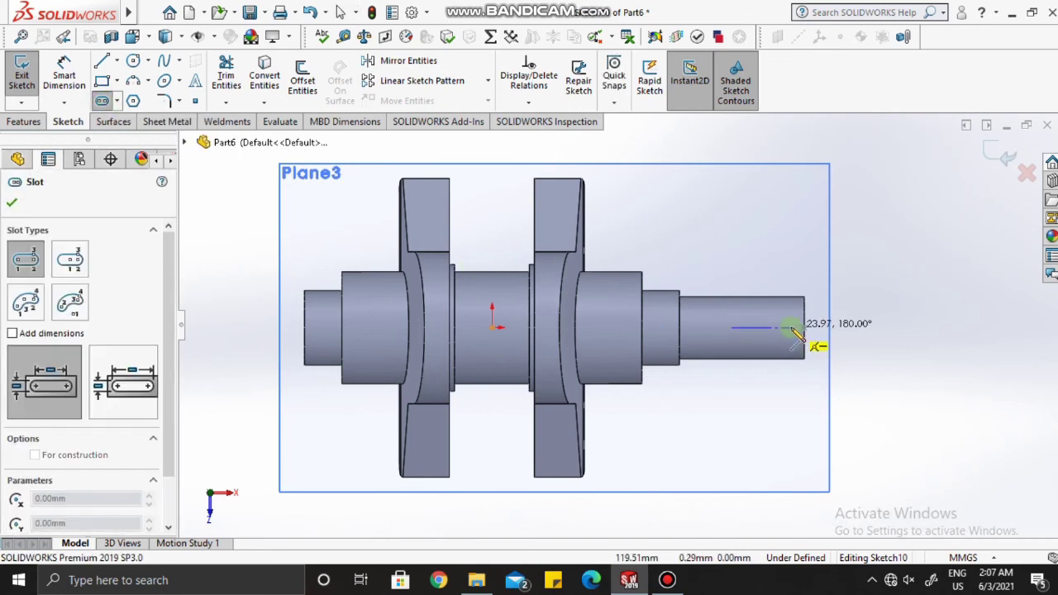
pyautogui.click(791, 328)
pyautogui.click(785, 321)
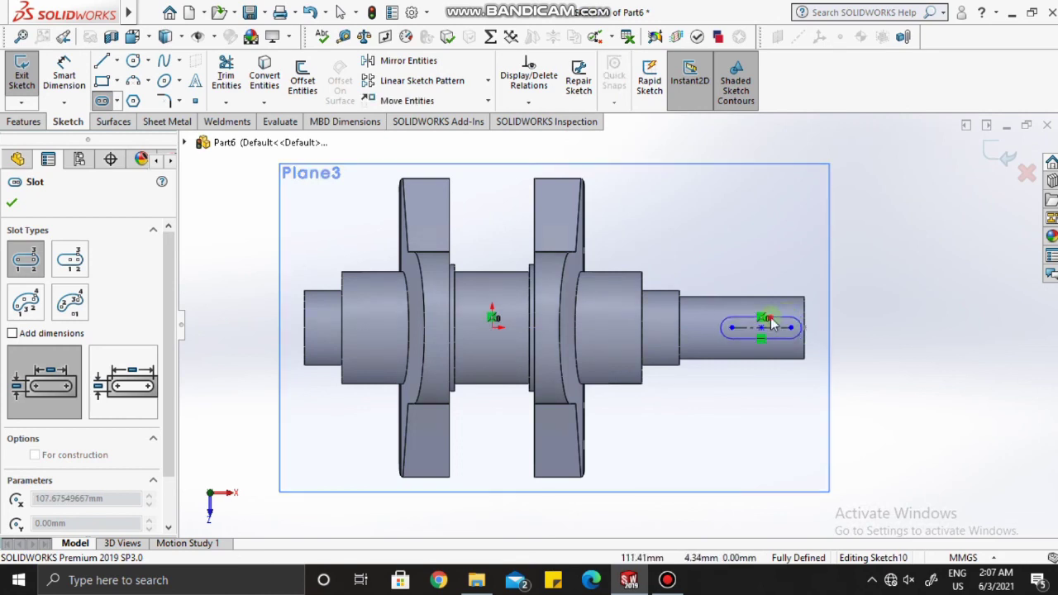
pyautogui.press('Escape')
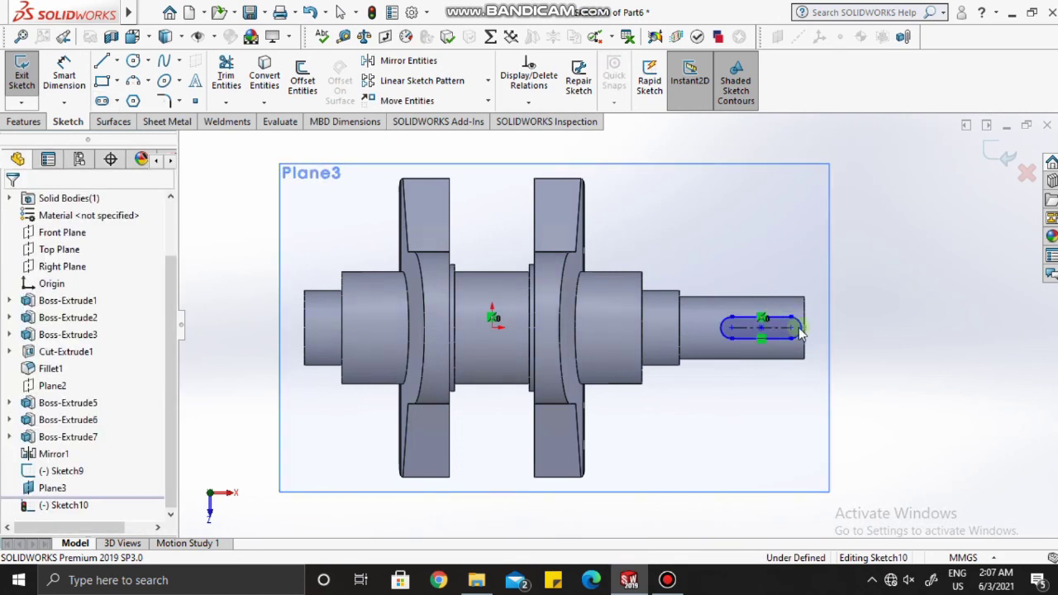
# Step: Dimension the keyway slot's centre-to-centre length and set it to 20 mm
pyautogui.scroll(-4, 793, 335)
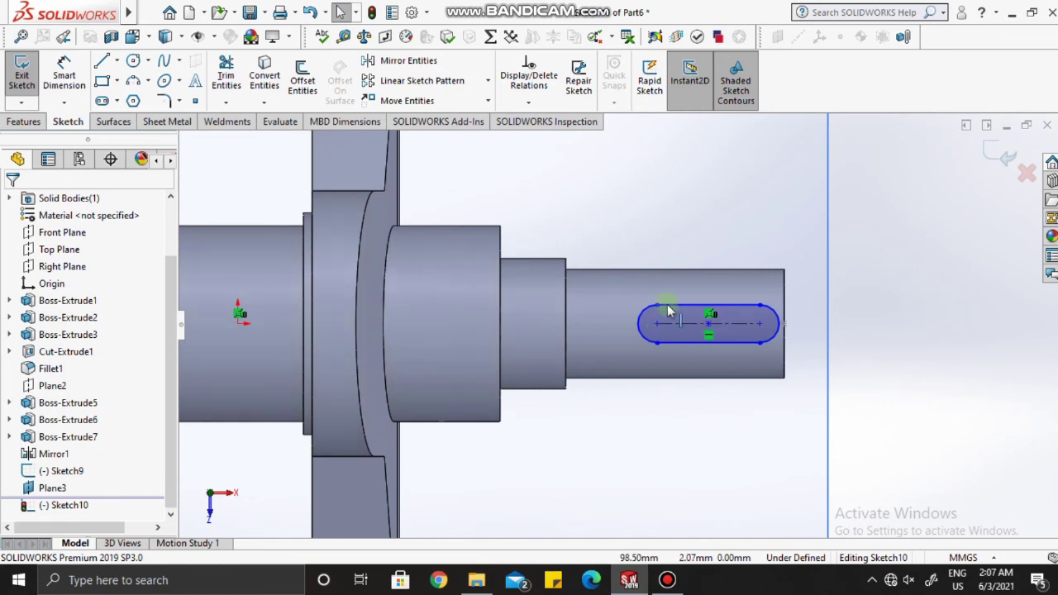
pyautogui.click(64, 75)
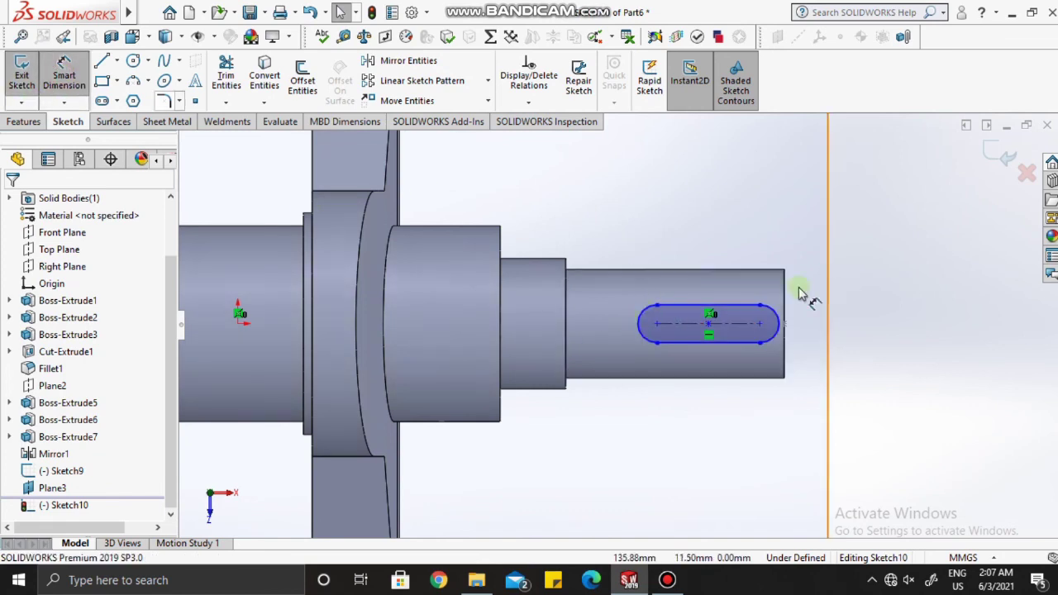
pyautogui.click(758, 323)
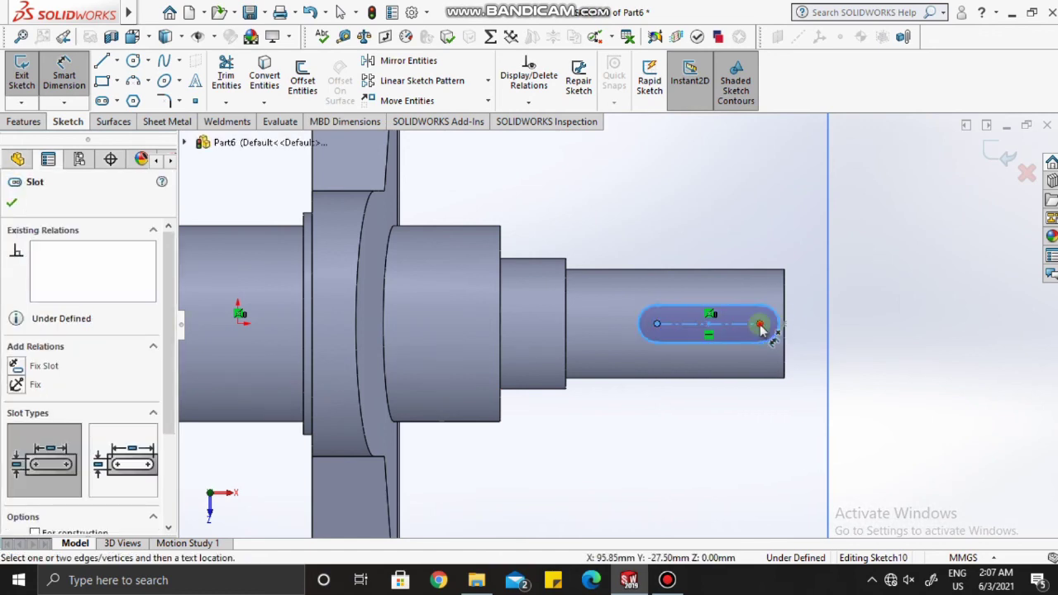
pyautogui.click(697, 225)
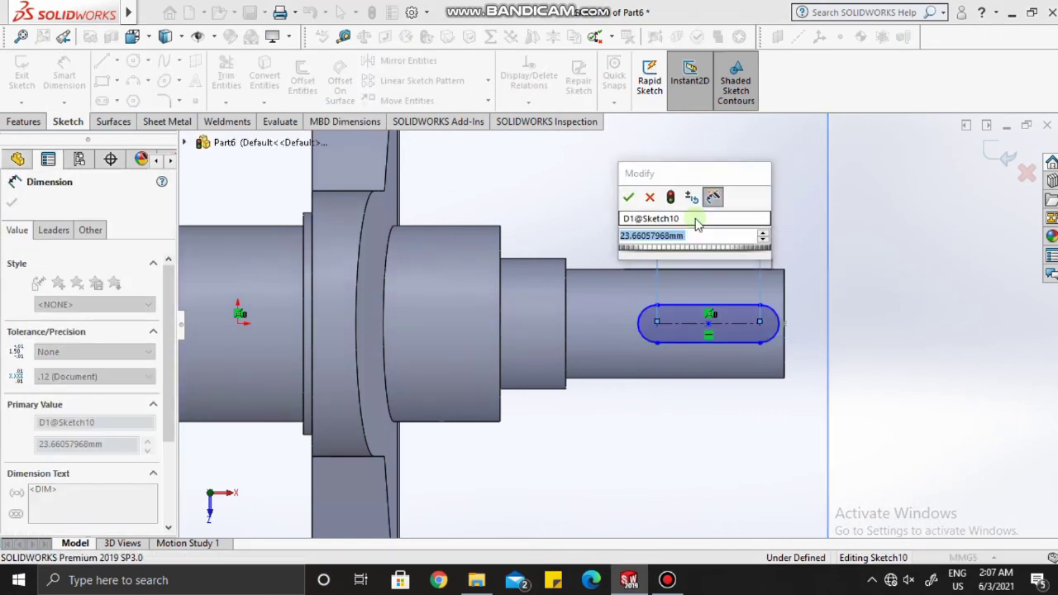
pyautogui.write('20')
pyautogui.press('Return')
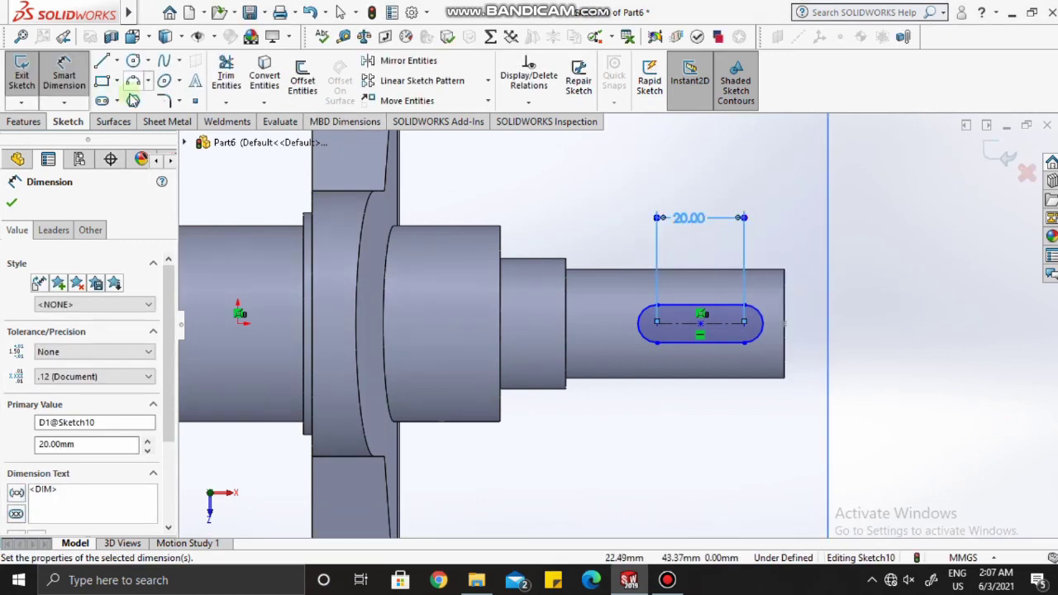
pyautogui.press('Escape')
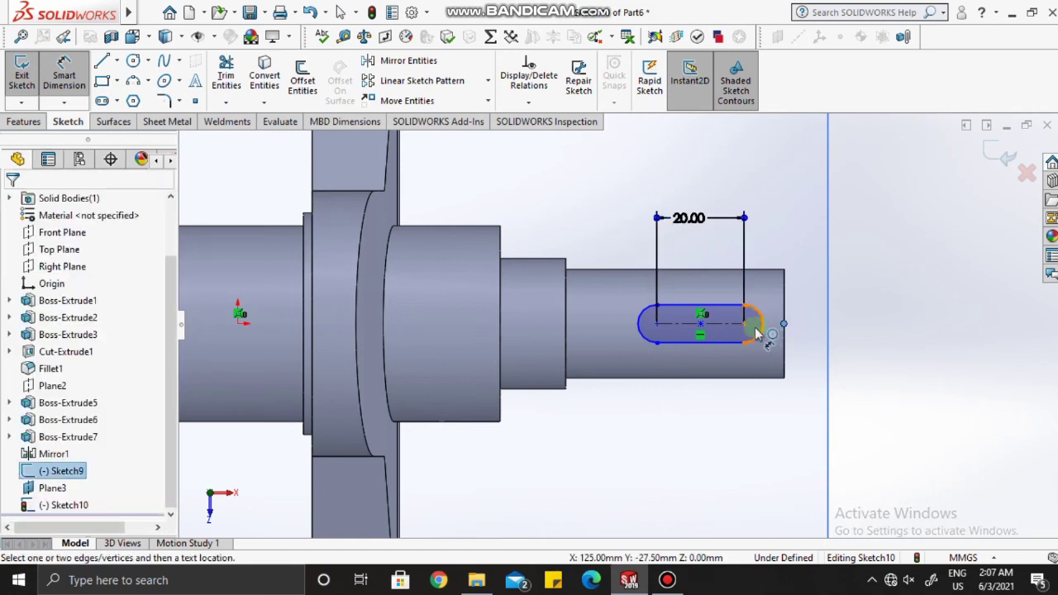
# Step: Dimension the distance from the slot's outer arc centre to the shaft's free end face as 8 mm
pyautogui.click(748, 328)
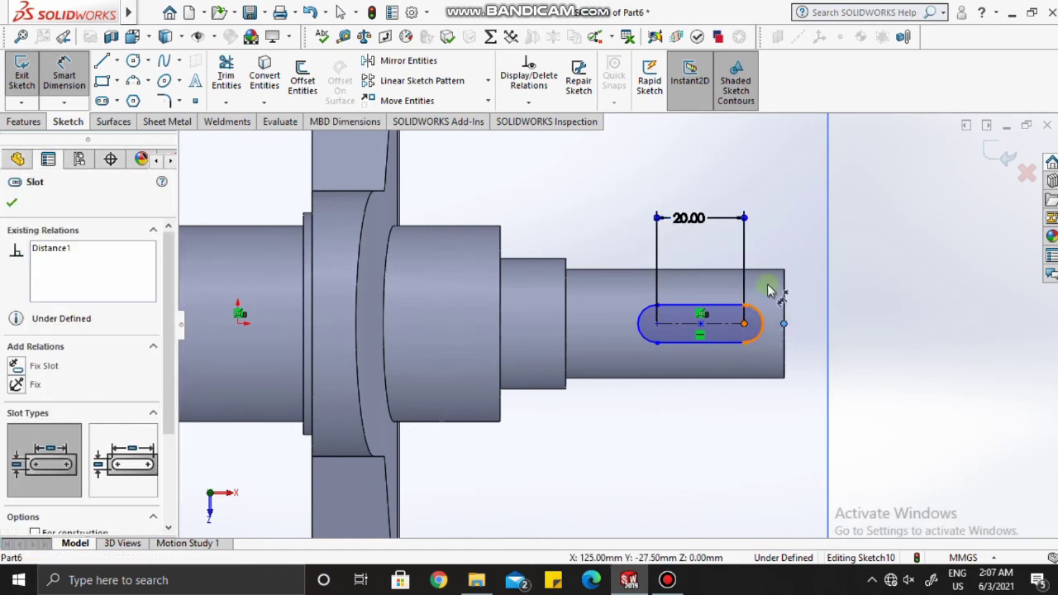
pyautogui.click(782, 294)
pyautogui.click(774, 235)
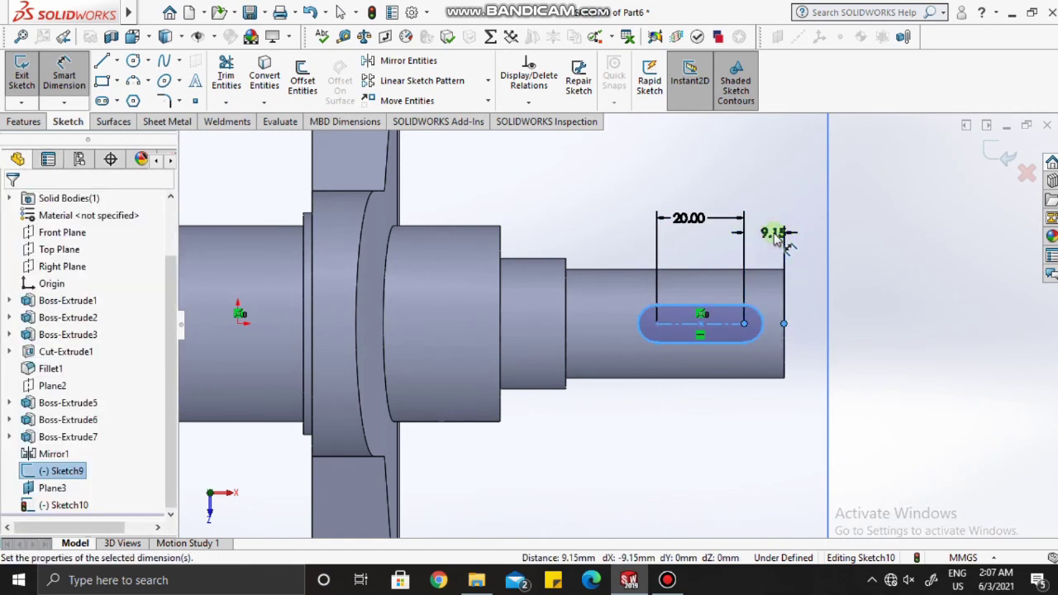
pyautogui.write('8')
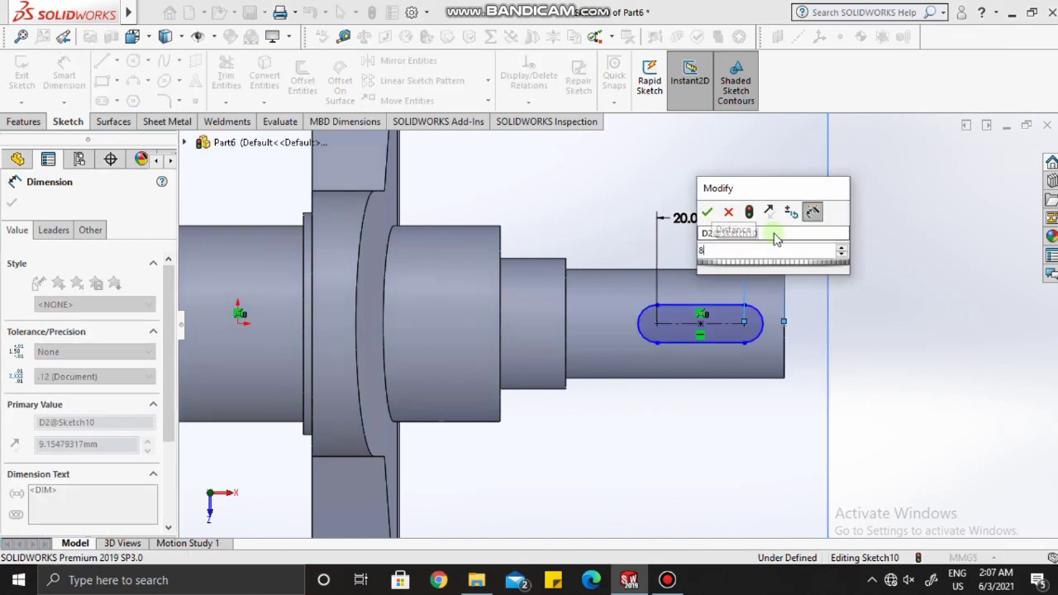
pyautogui.press('Return')
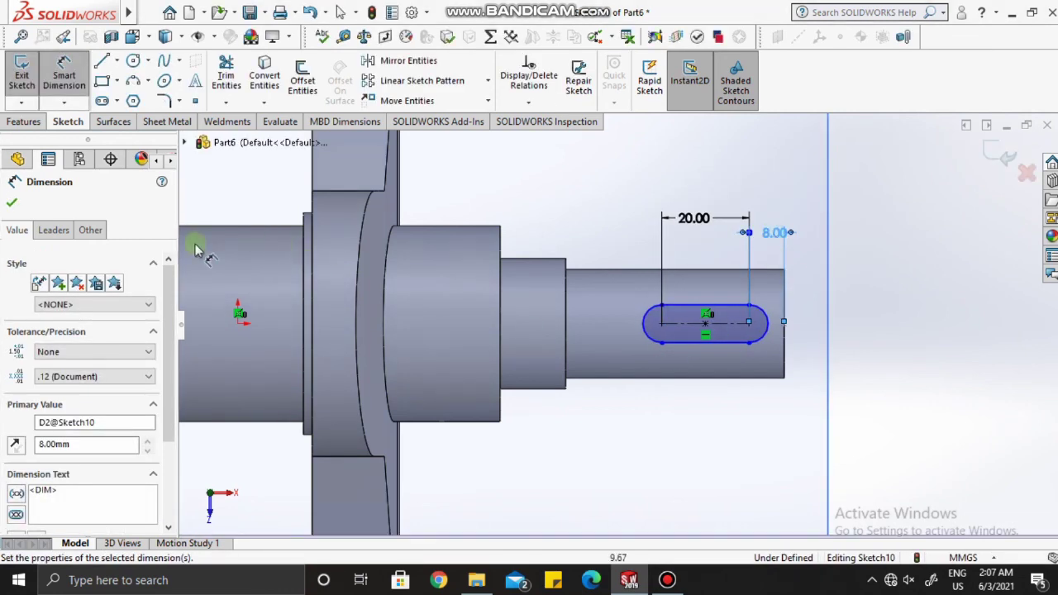
# Step: Dimension the slot's end arc with a radius of 4 mm and finish dimensioning
pyautogui.click(649, 342)
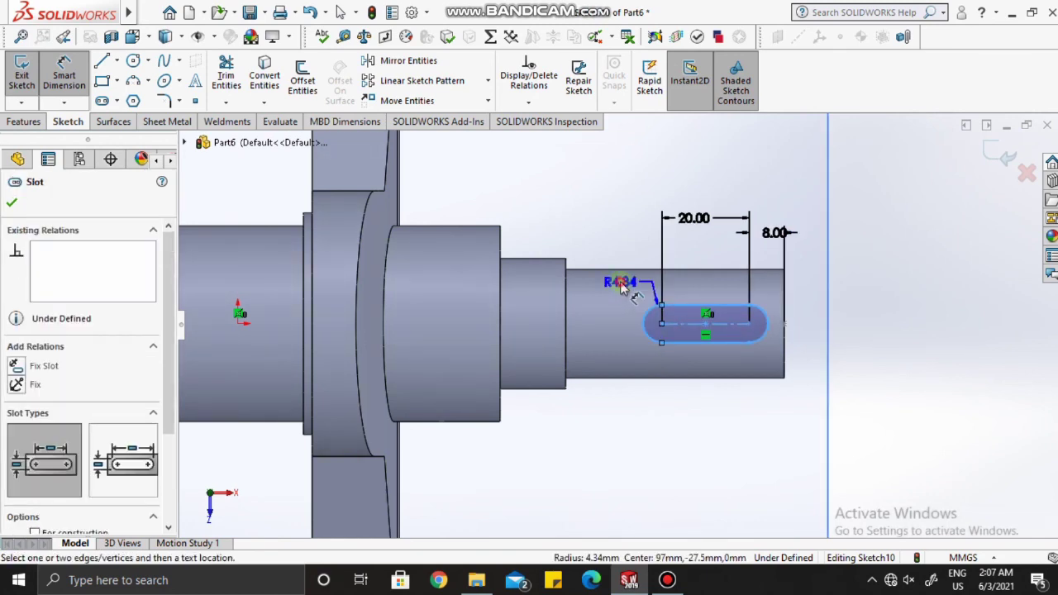
pyautogui.click(621, 284)
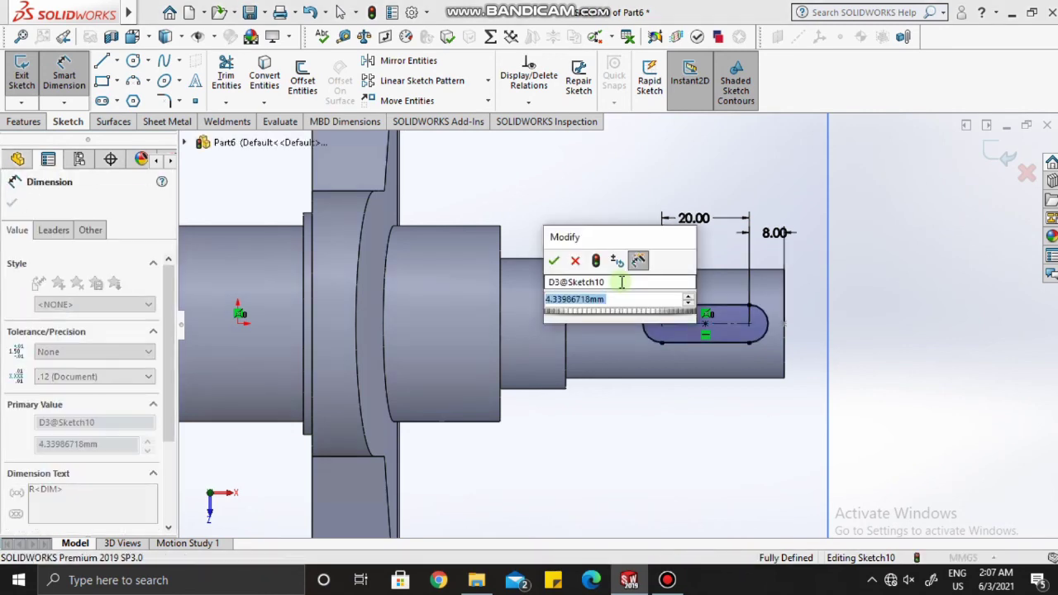
pyautogui.write('4')
pyautogui.press('Return')
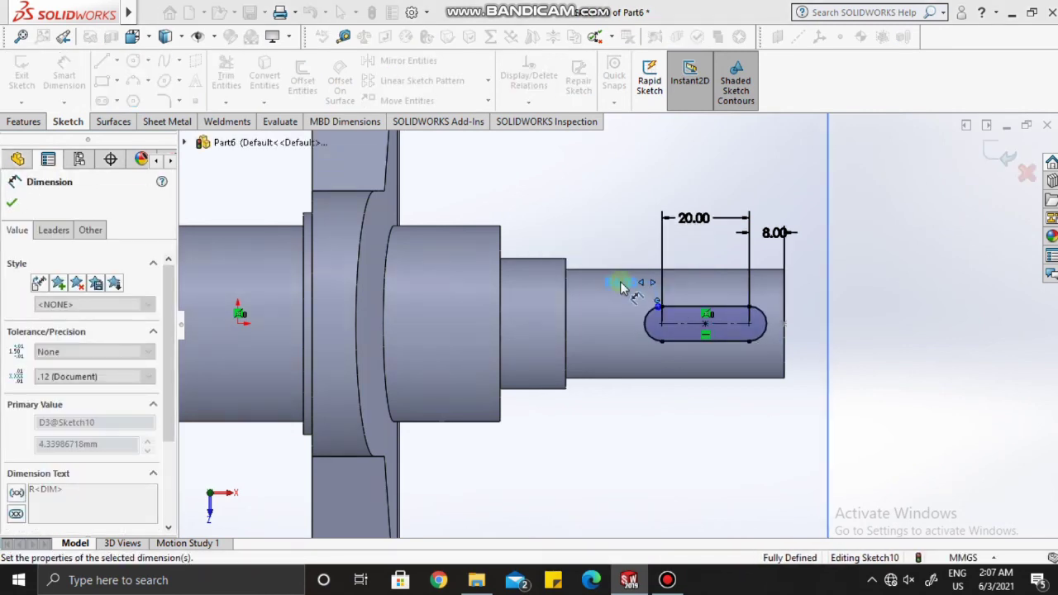
pyautogui.click(13, 201)
# Step: Cut the slot profile into the shaft with a blind Extruded Cut 4 mm deep to form the keyway
pyautogui.click(25, 122)
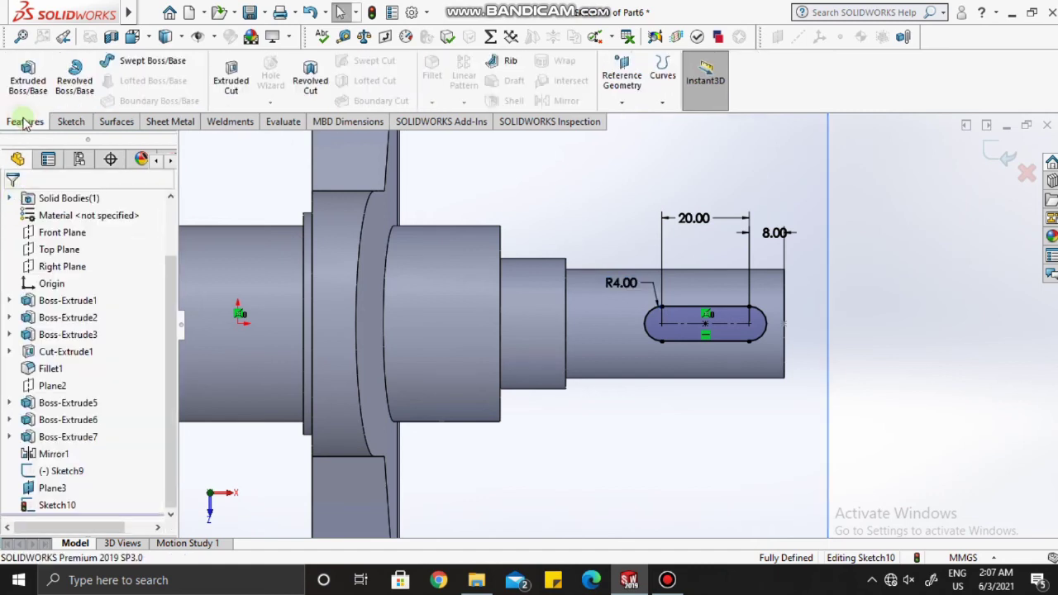
pyautogui.click(231, 69)
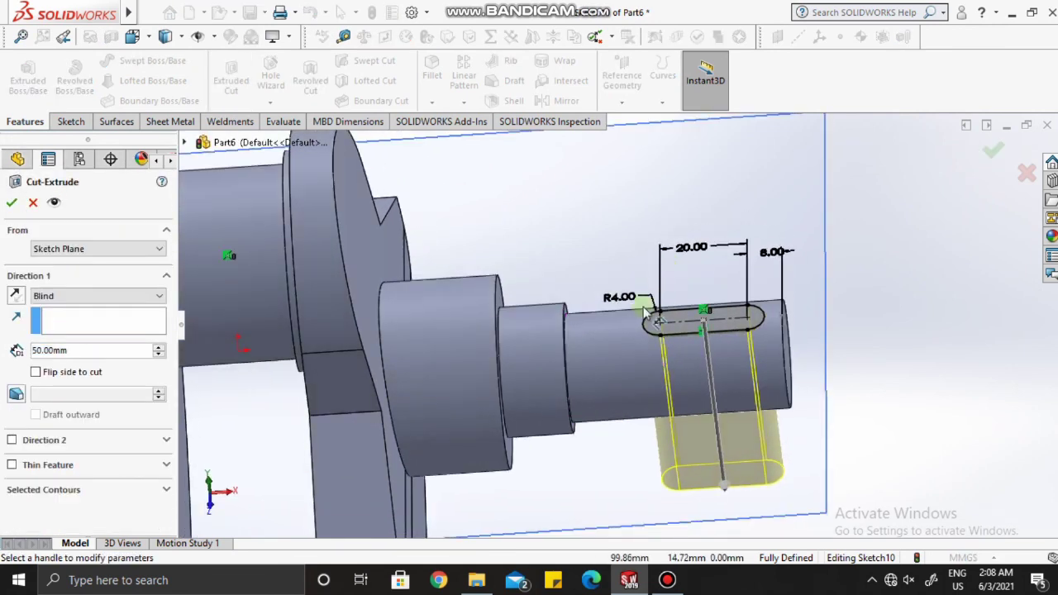
pyautogui.click(124, 348)
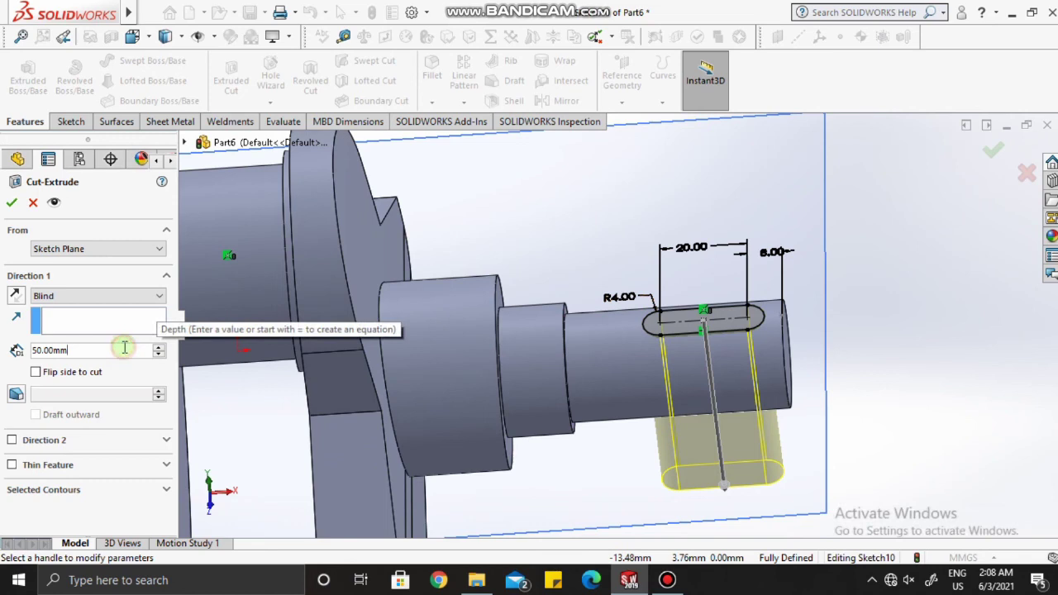
pyautogui.press('BackSpace')
pyautogui.press('BackSpace')
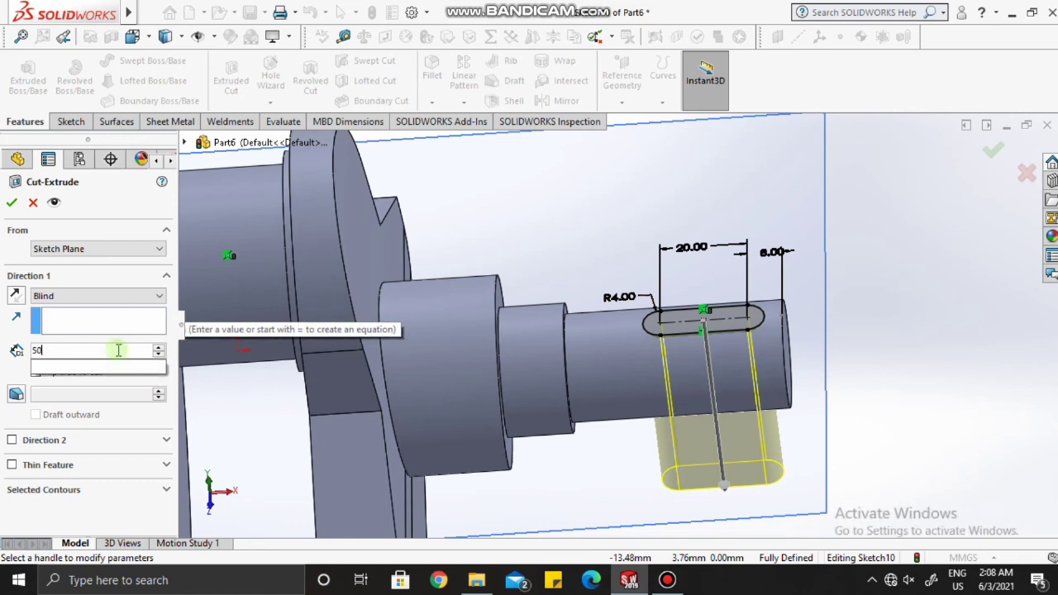
pyautogui.press('BackSpace')
pyautogui.press('BackSpace')
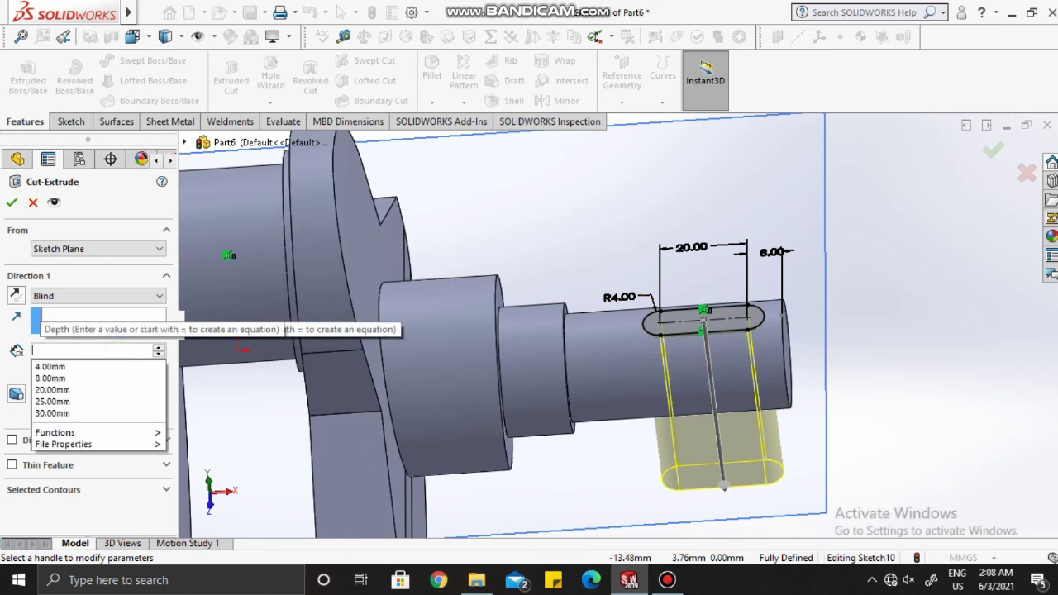
pyautogui.write('4')
pyautogui.press('Return')
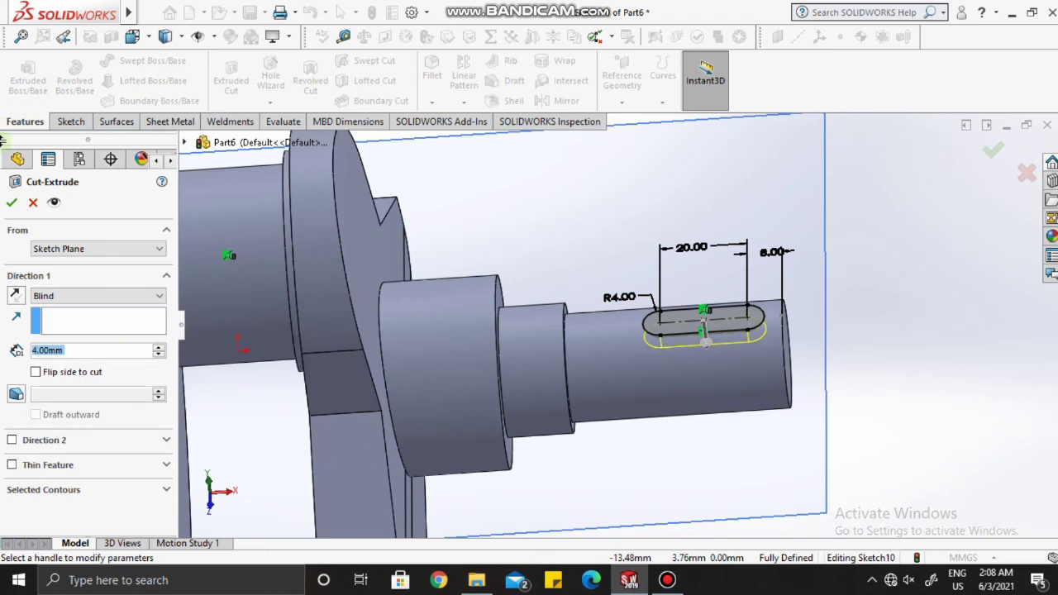
pyautogui.click(13, 202)
pyautogui.scroll(5, 537, 231)
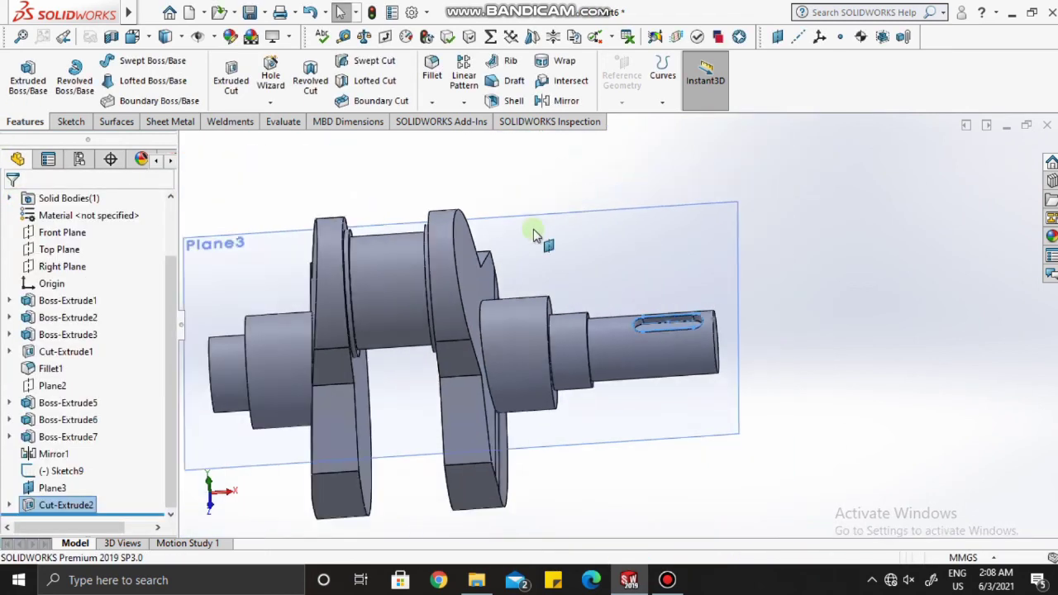
pyautogui.moveTo(543, 251); pyautogui.dragTo(314, 213, button='middle')
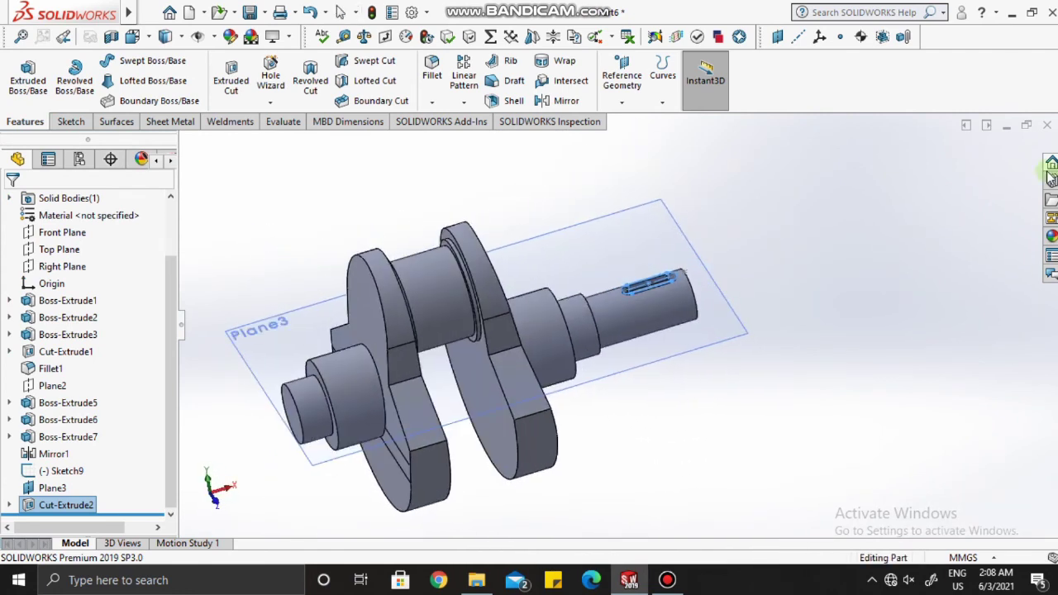